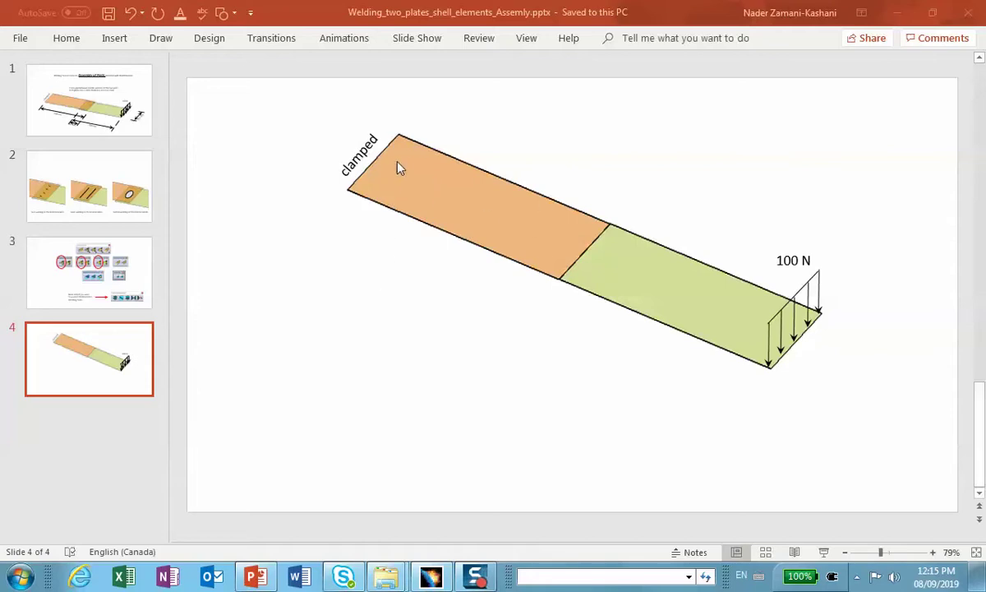
Step: Show slide 3 with the analysis-connection toolbar diagram in PowerPoint
click(138, 259)
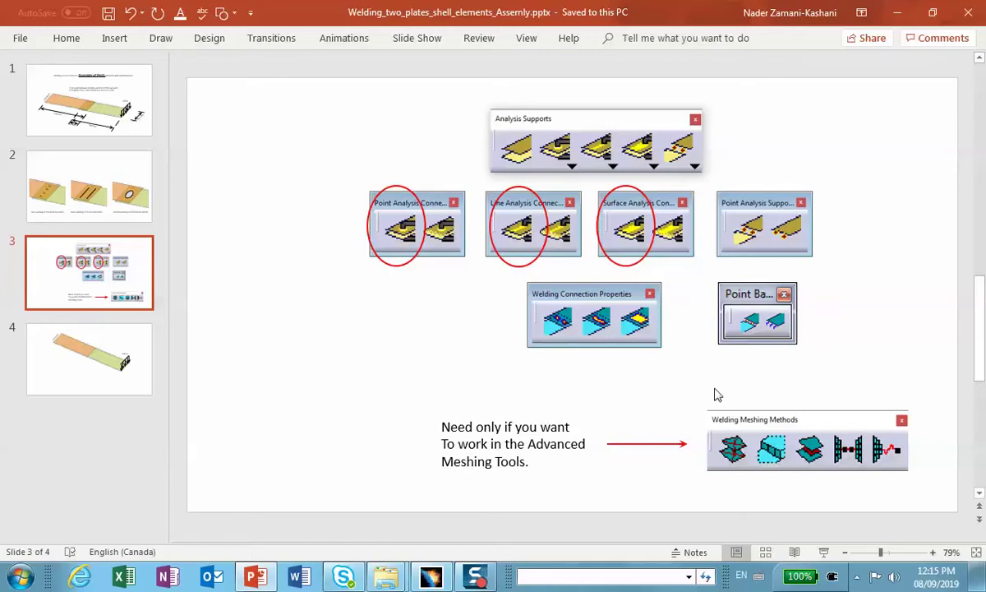
Step: Return to slide 4 showing the clamped plate under 100 N
click(46, 375)
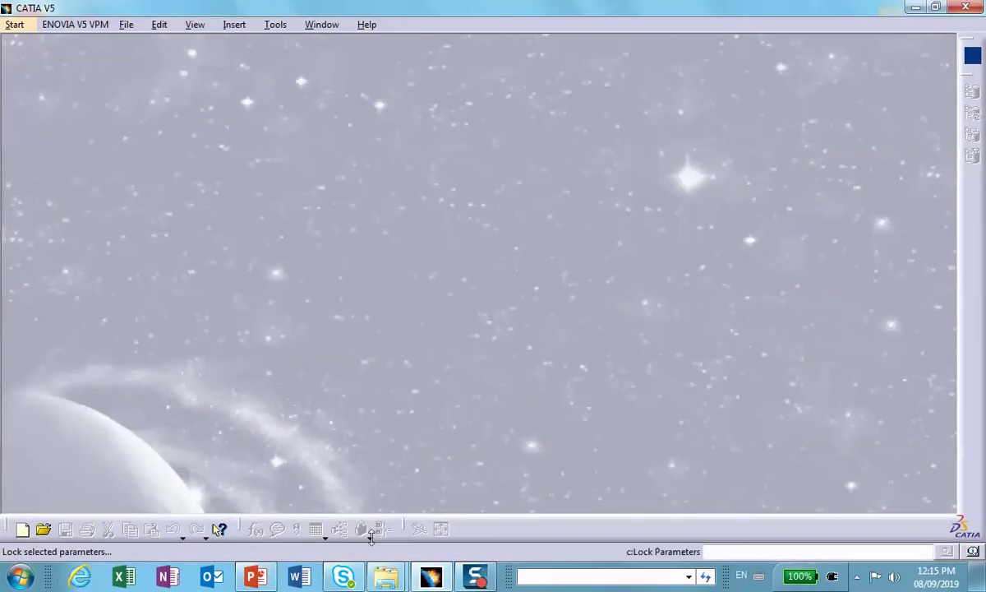
Step: Create a new Product document, Product1, from File > New
click(426, 577)
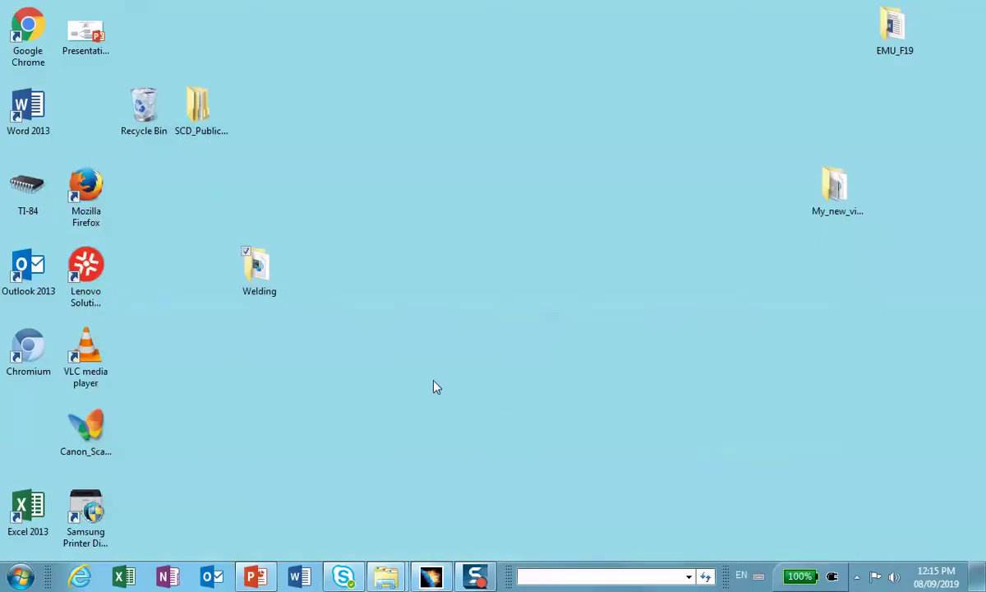
click(429, 575)
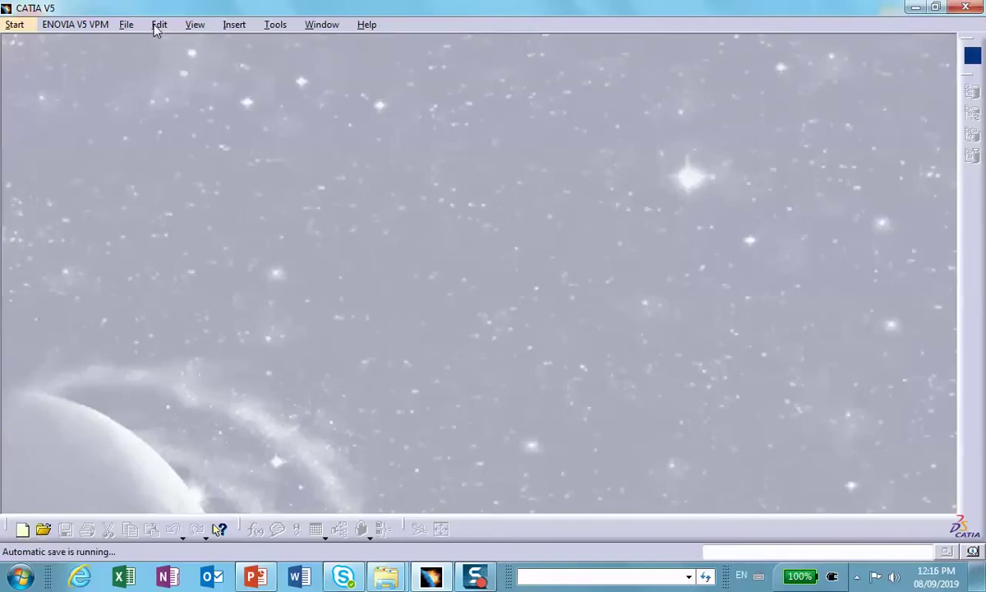
click(126, 26)
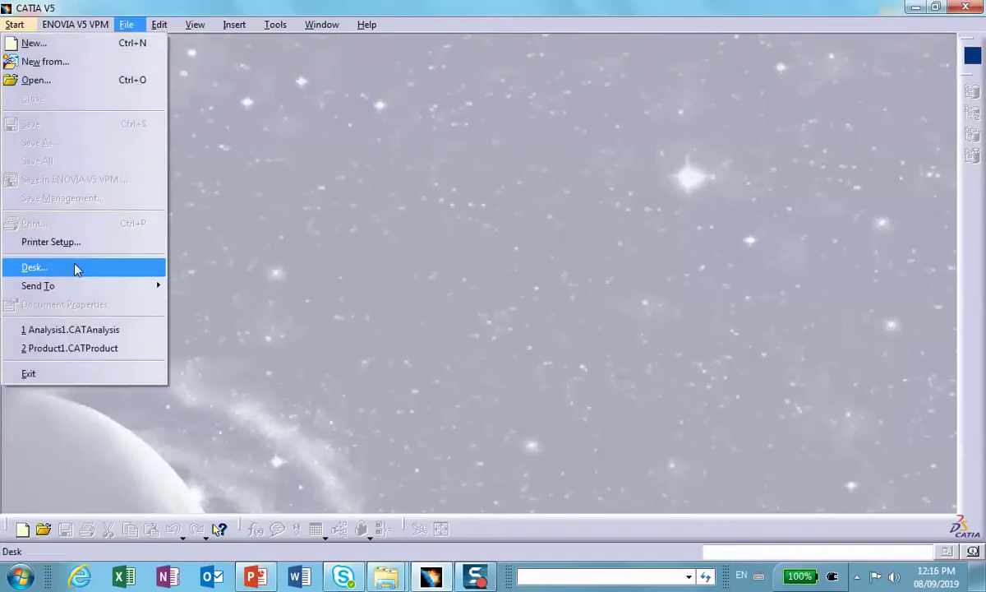
click(59, 50)
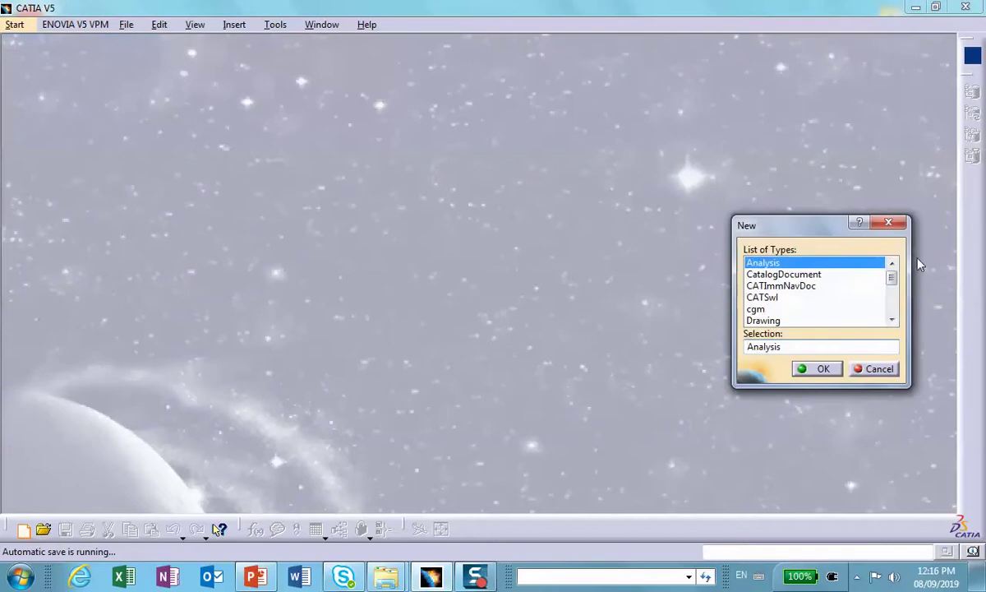
scroll(878, 322, down, 5)
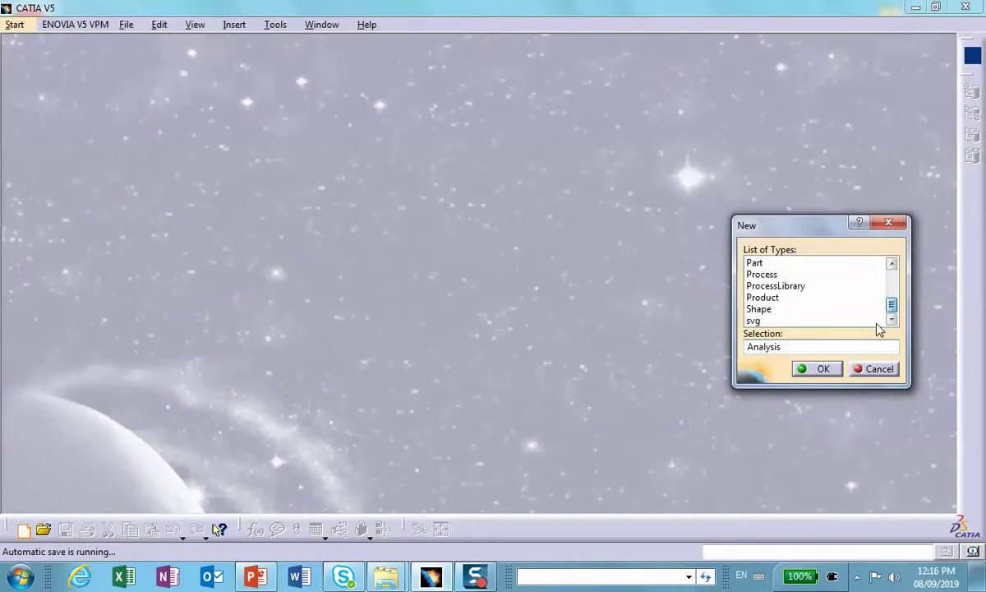
click(751, 309)
click(756, 297)
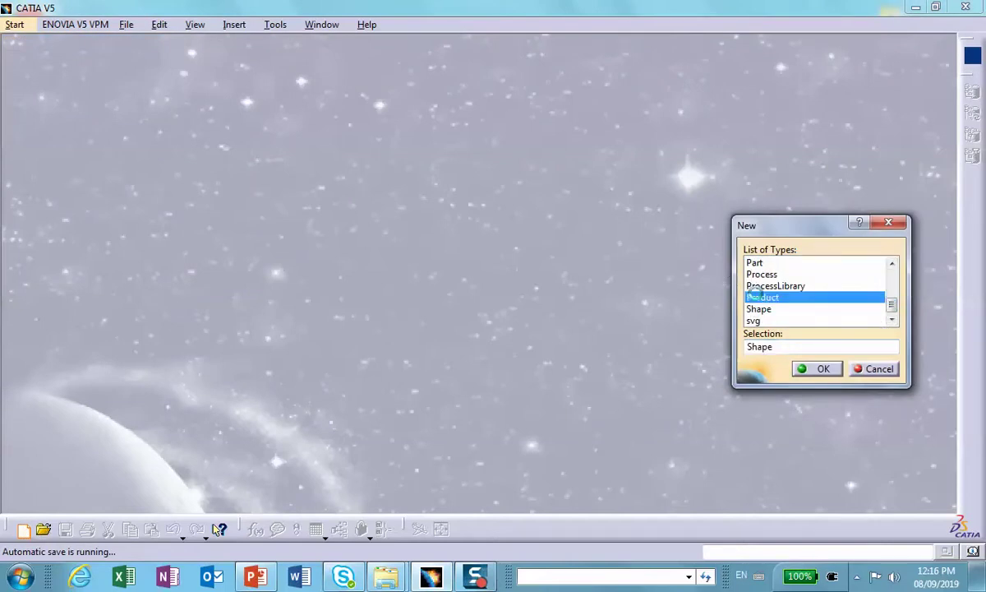
click(812, 369)
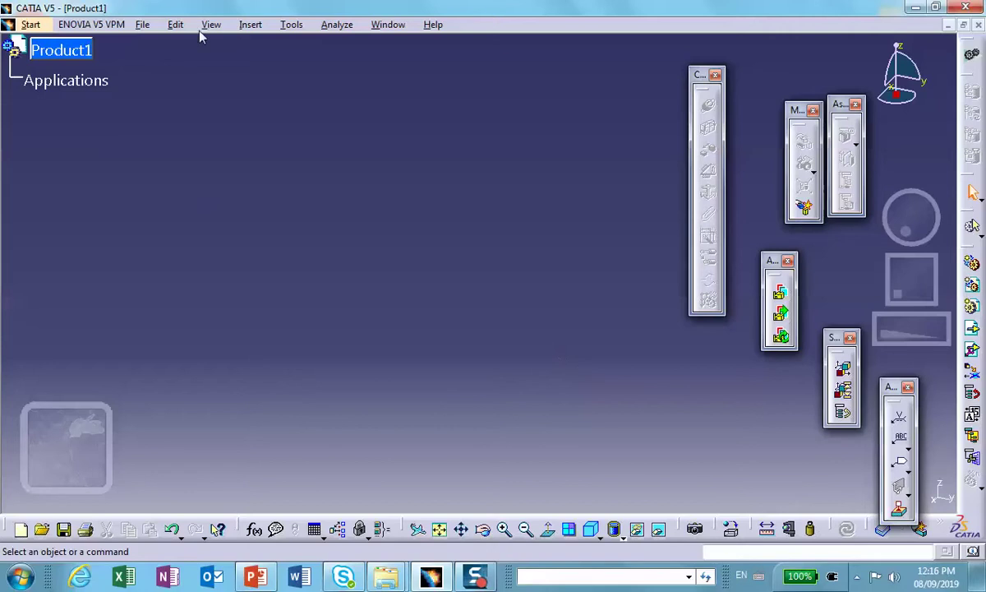
Step: Insert a new part under Product1 and expand its tree branch
click(248, 26)
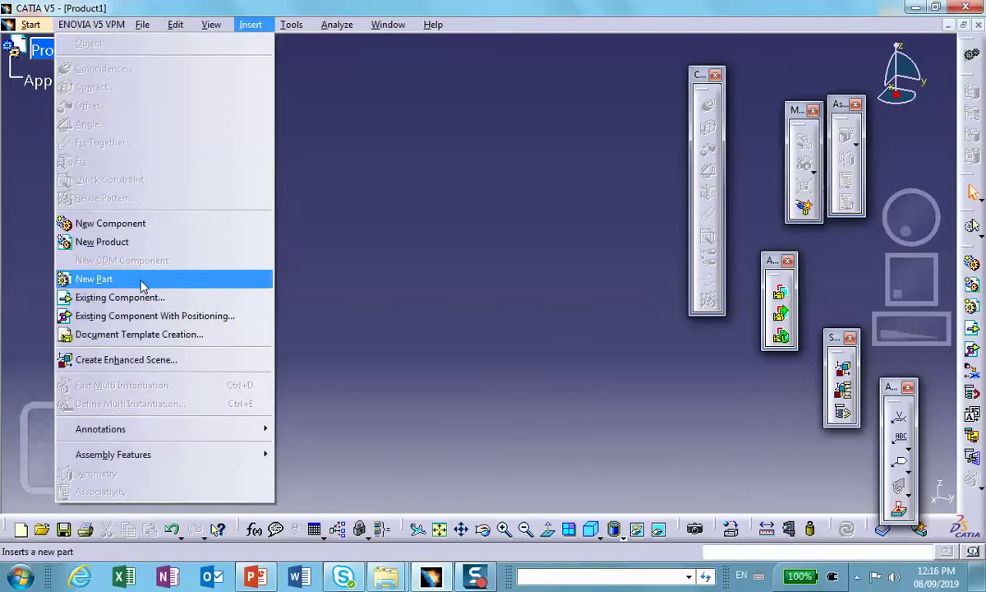
click(140, 284)
click(33, 50)
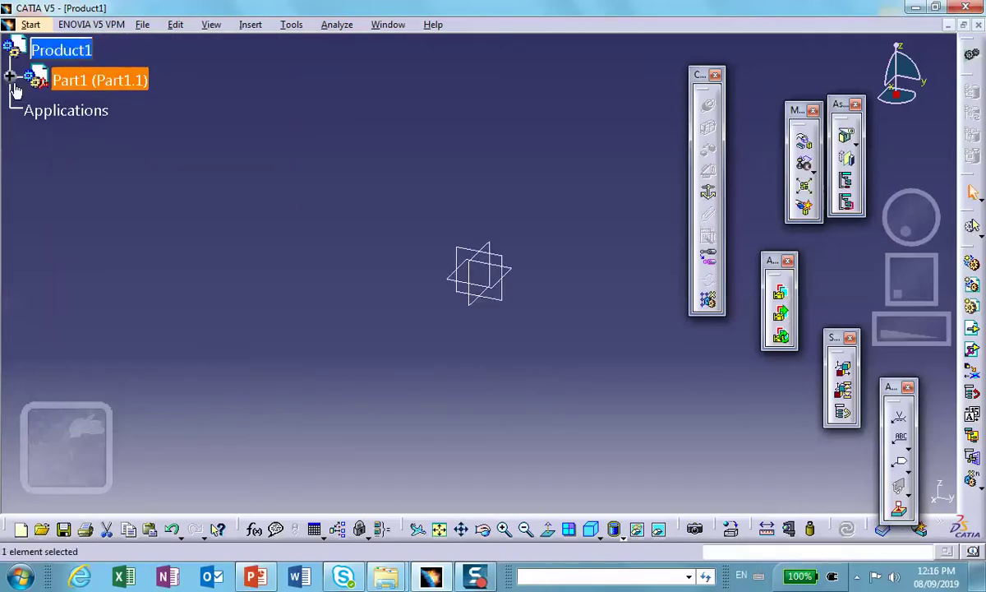
click(10, 76)
Step: Rename the new part's instance name and part number to 'left'
right_click(89, 79)
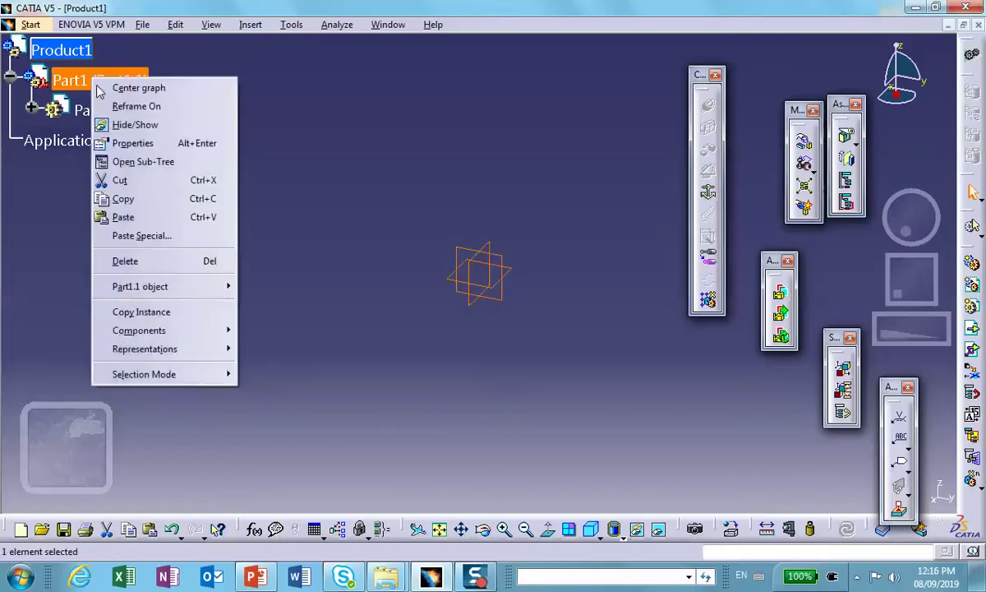
click(130, 145)
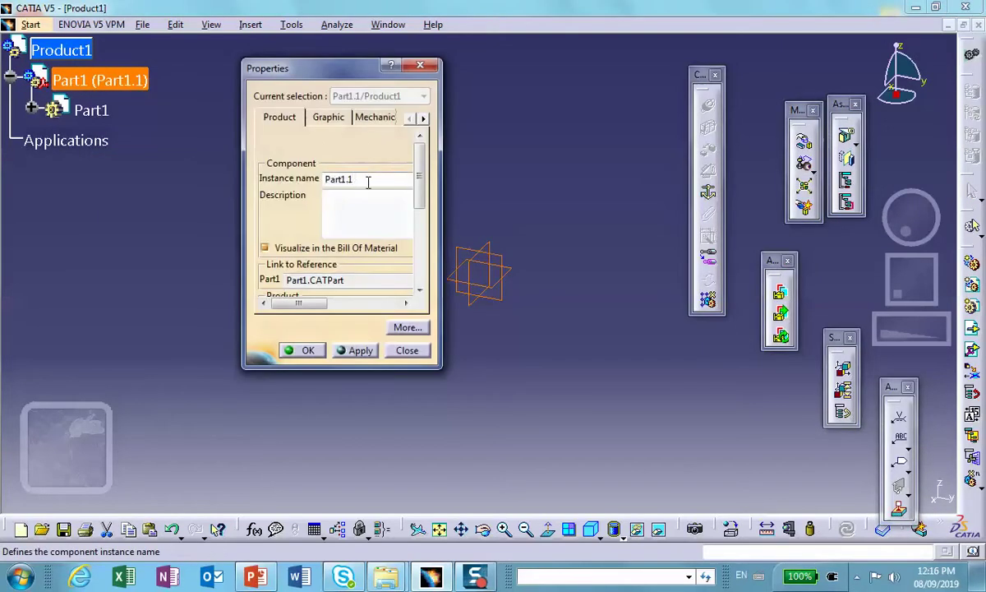
text(left)
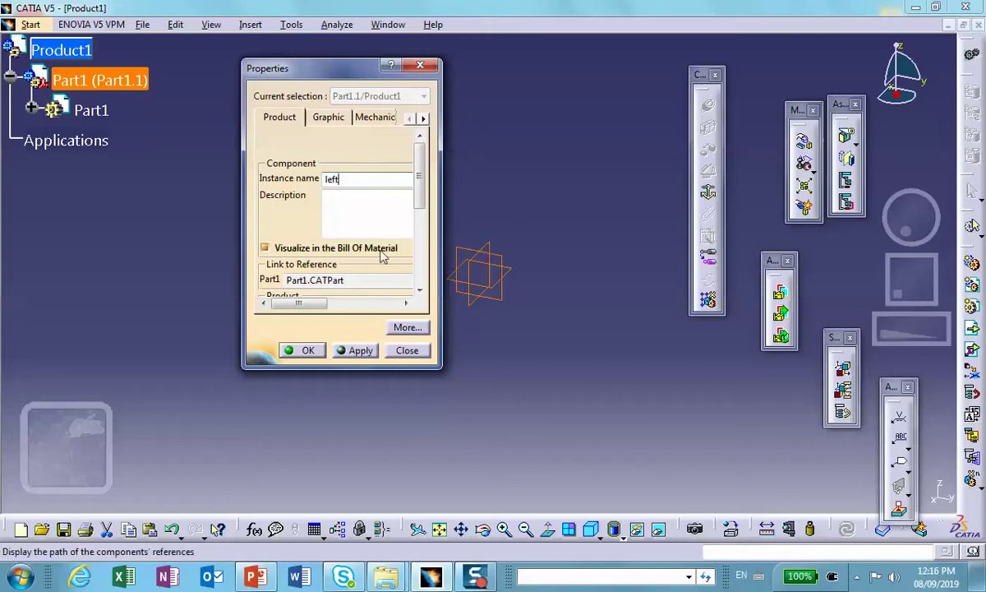
drag(420, 175, 422, 201)
drag(347, 261, 267, 226)
key(BackSpace)
text(left)
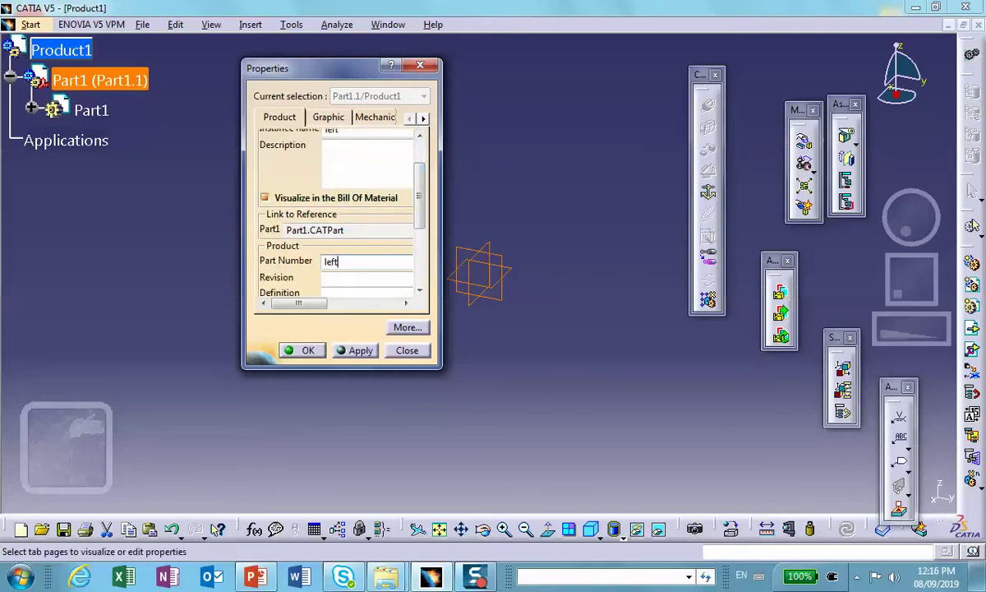
click(300, 351)
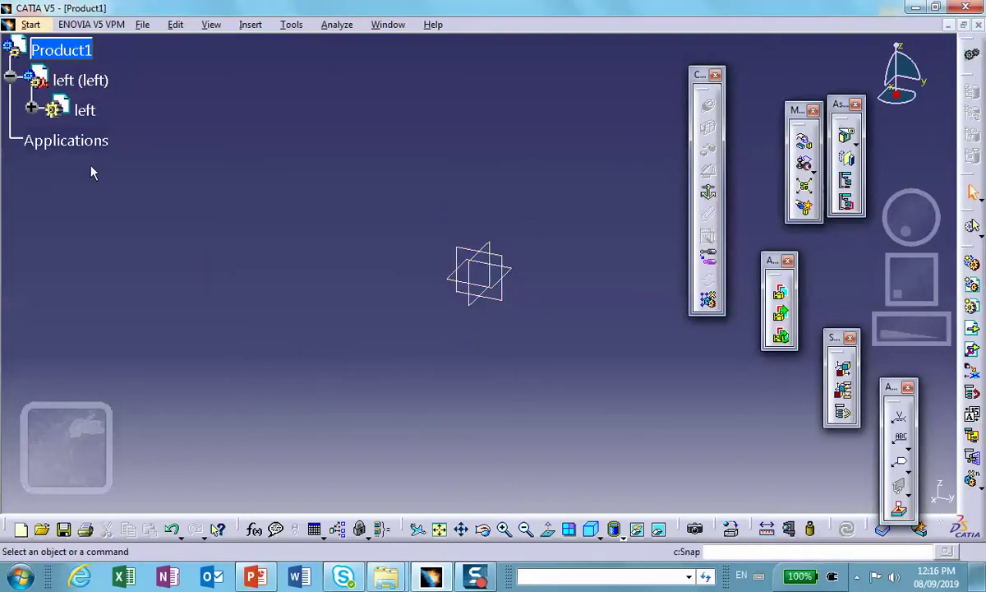
Step: Activate part 'left' and sketch a horizontal line from the origin on the zx plane
click(79, 109)
double_click(80, 109)
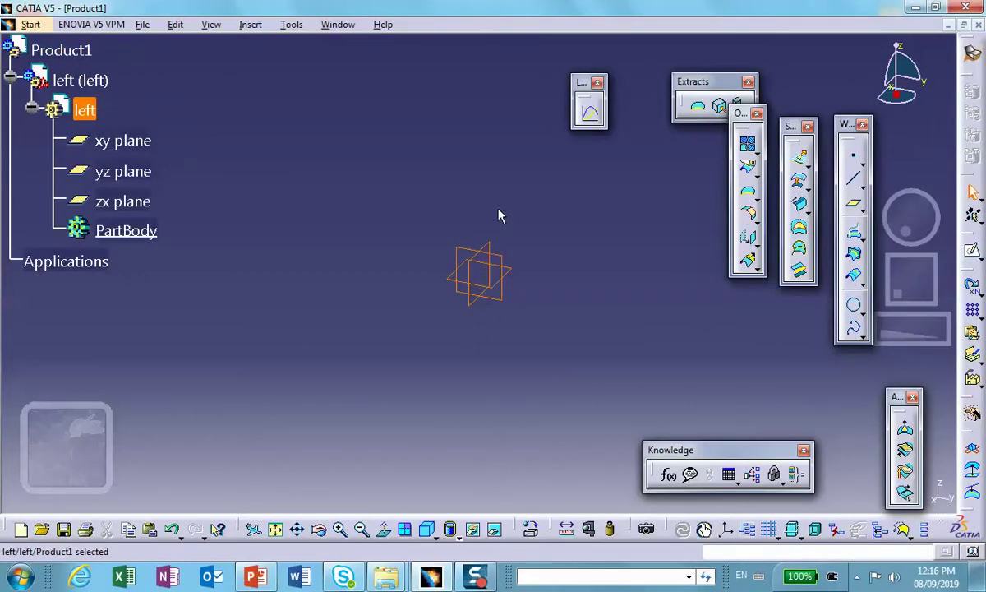
click(491, 245)
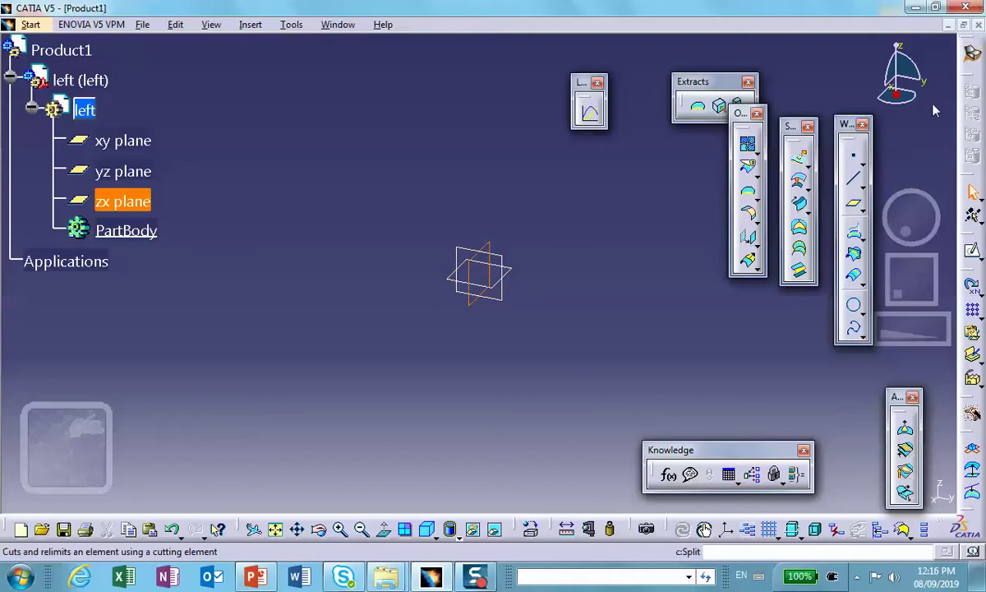
click(970, 255)
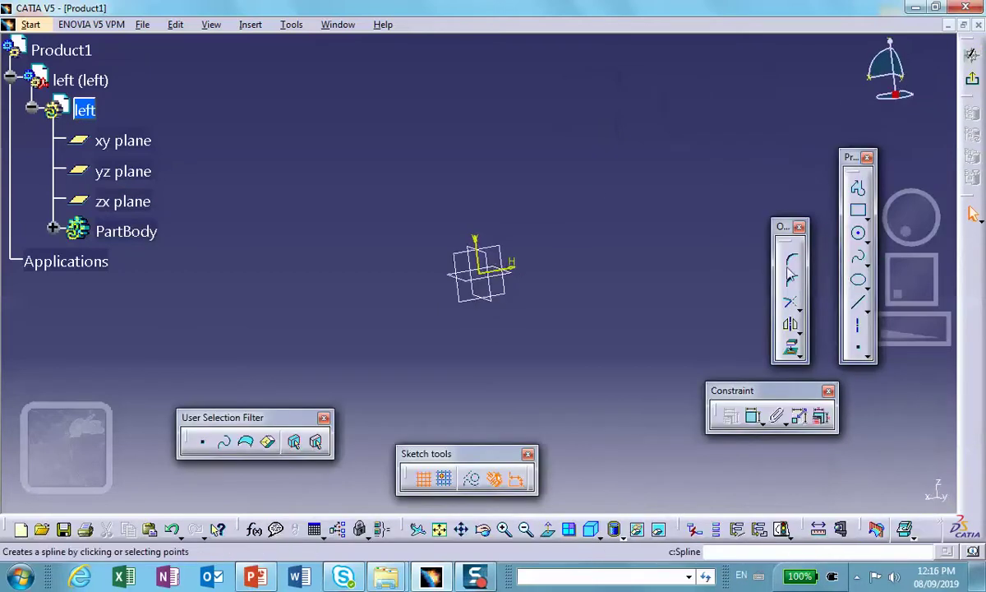
click(859, 301)
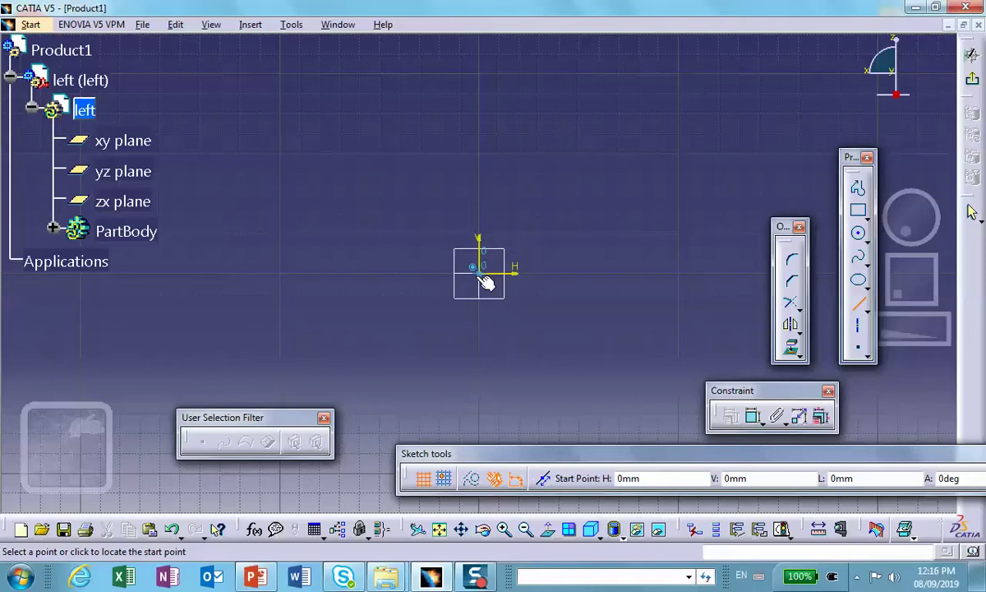
click(485, 275)
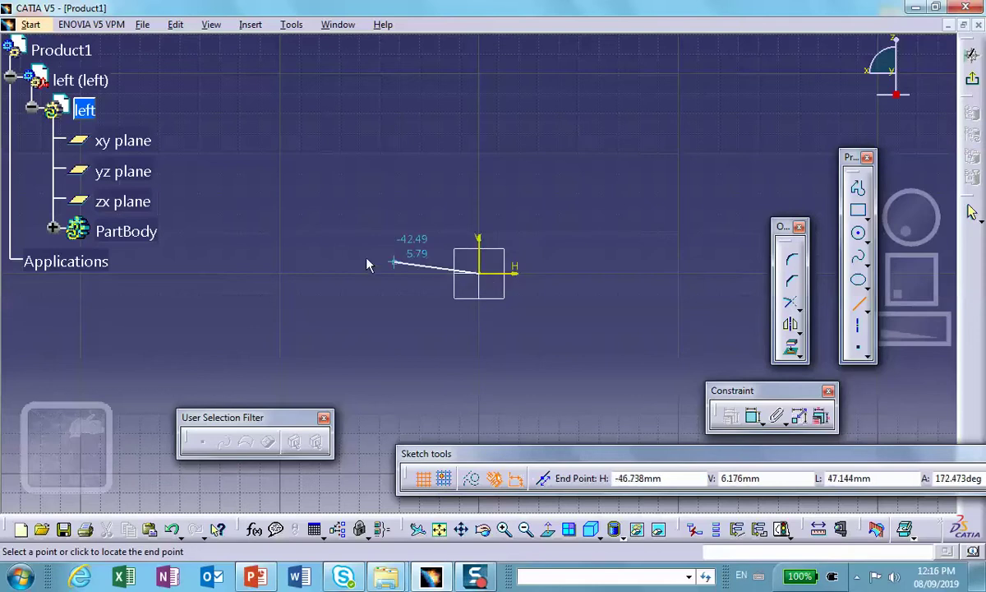
click(234, 275)
click(700, 271)
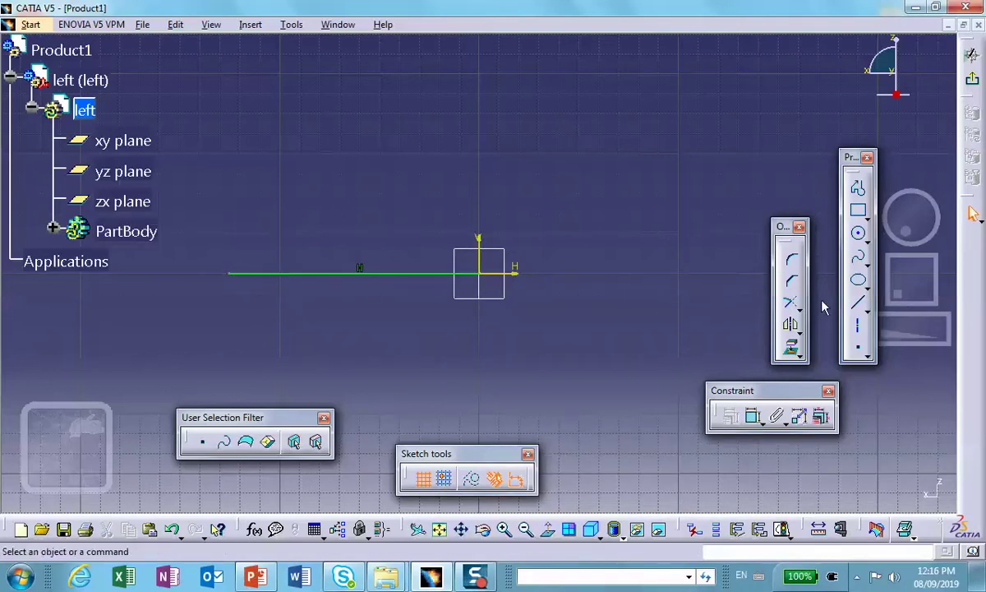
Step: Constrain the line length to 100 mm and exit the sketch
click(753, 415)
click(356, 273)
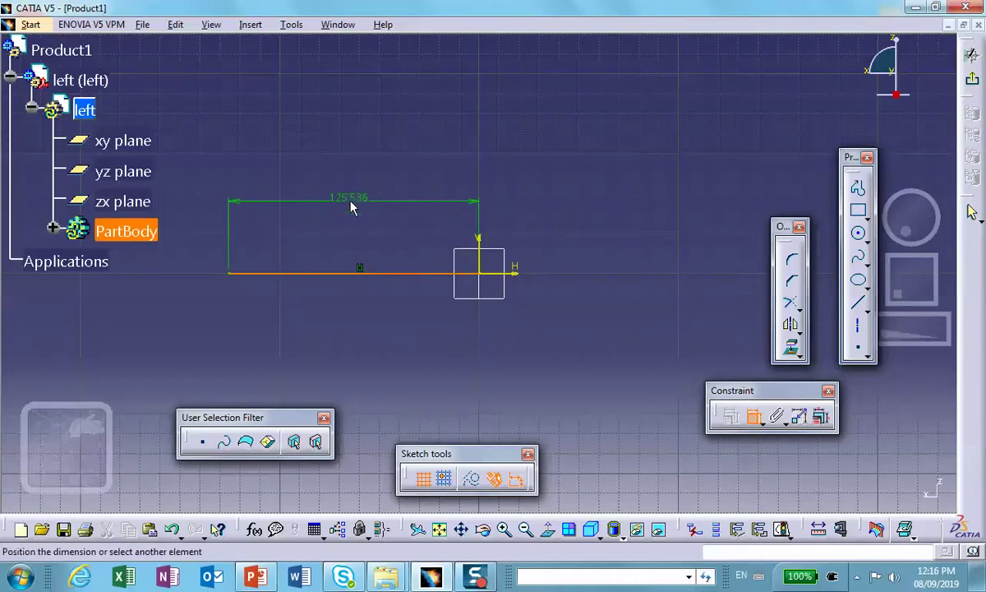
click(352, 198)
double_click(352, 201)
text(100)
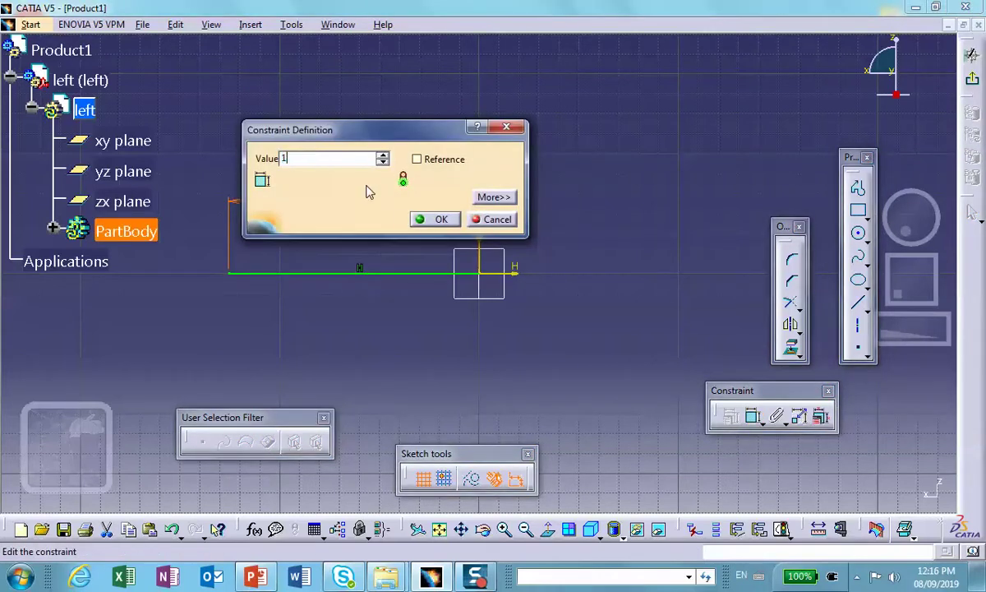
click(442, 220)
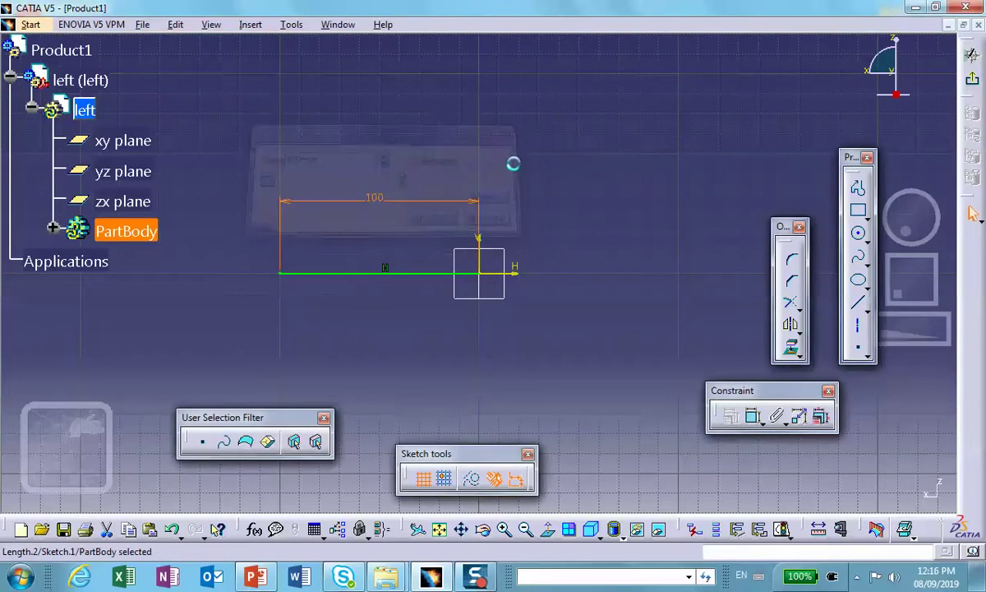
click(972, 77)
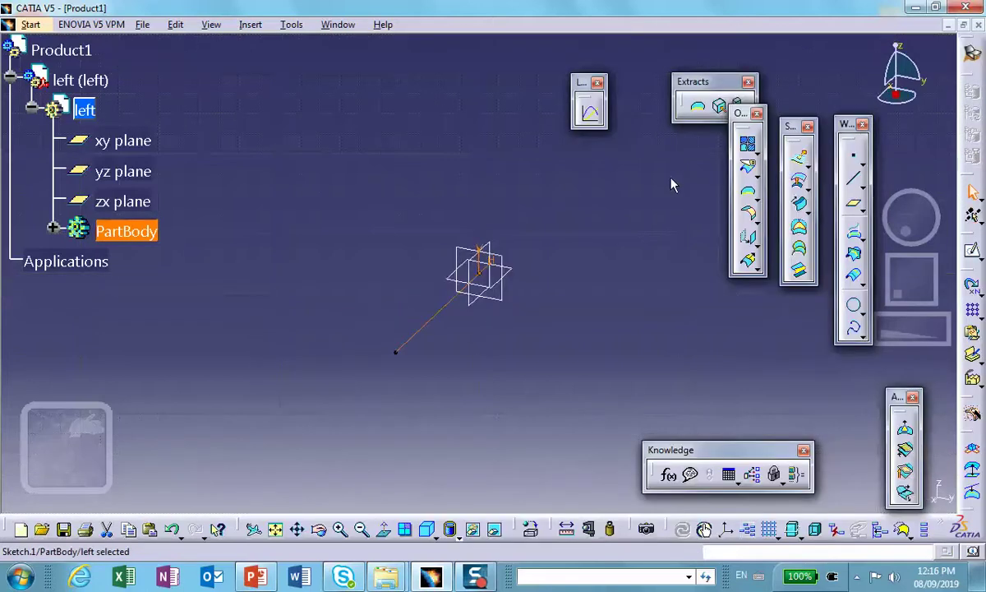
Step: Extrude the sketch line 100 mm into a surface, flipped to the other side
click(805, 167)
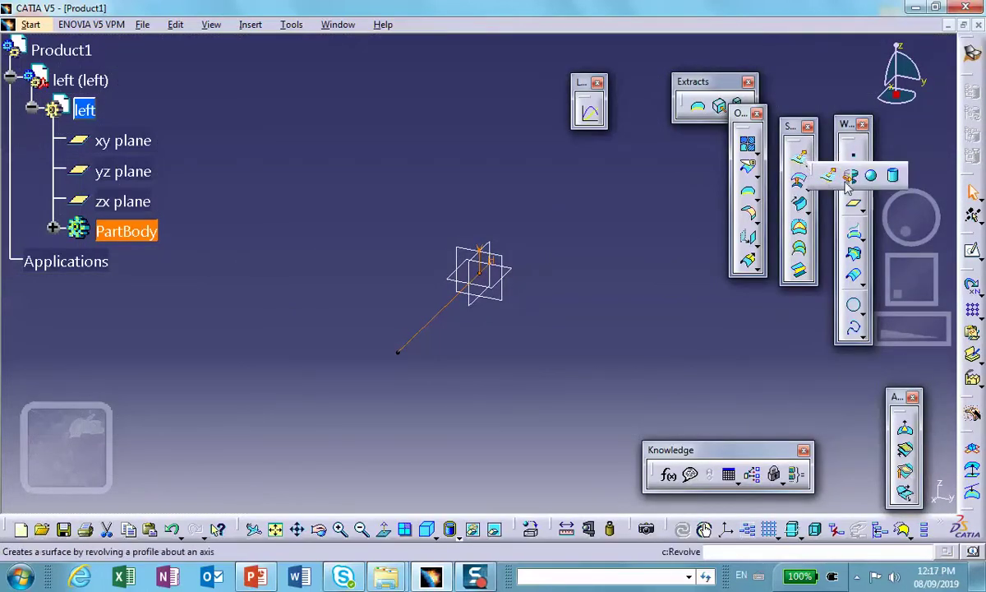
click(827, 173)
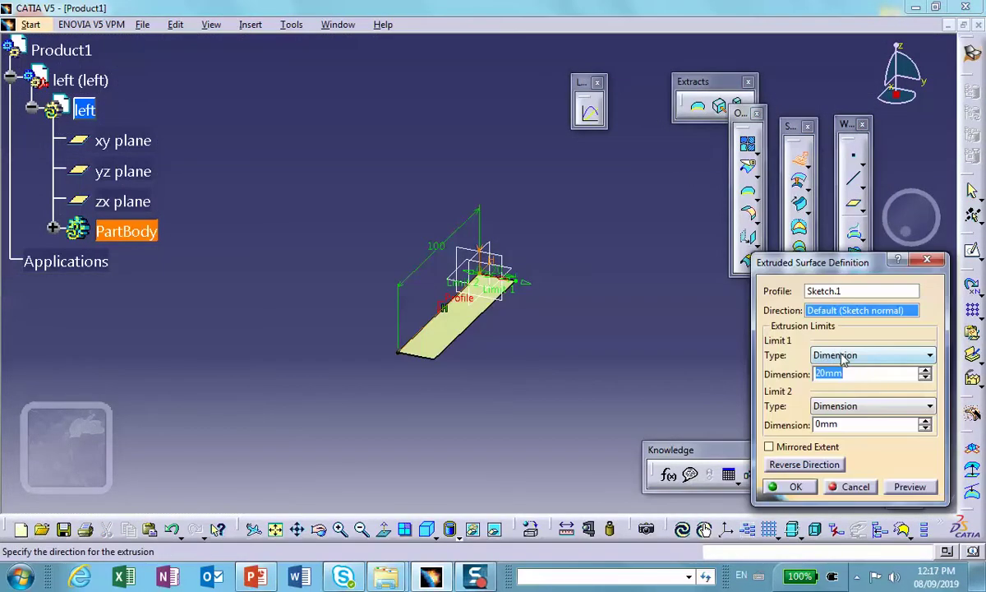
click(805, 466)
click(805, 465)
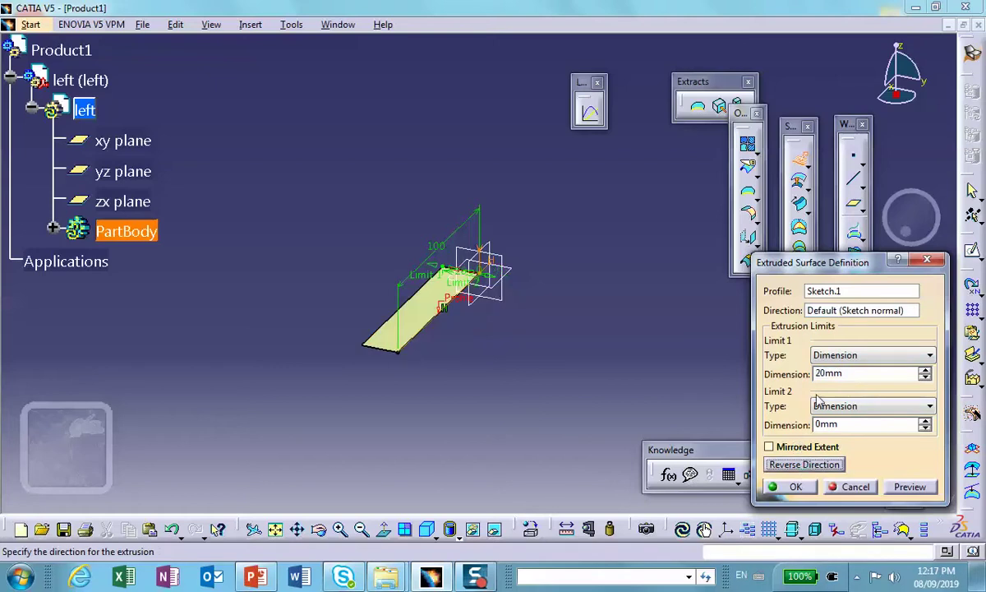
double_click(849, 374)
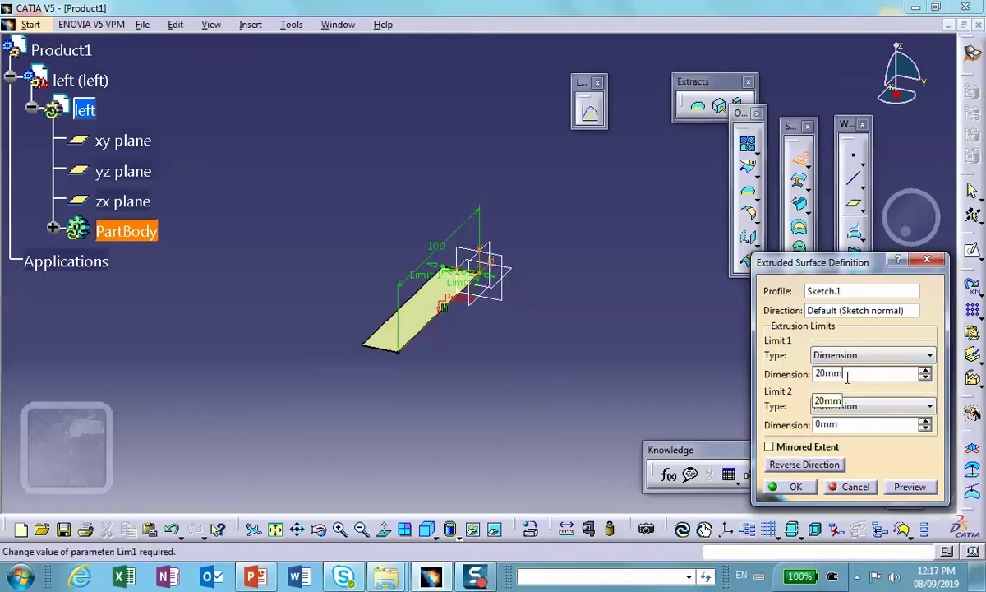
text(100)
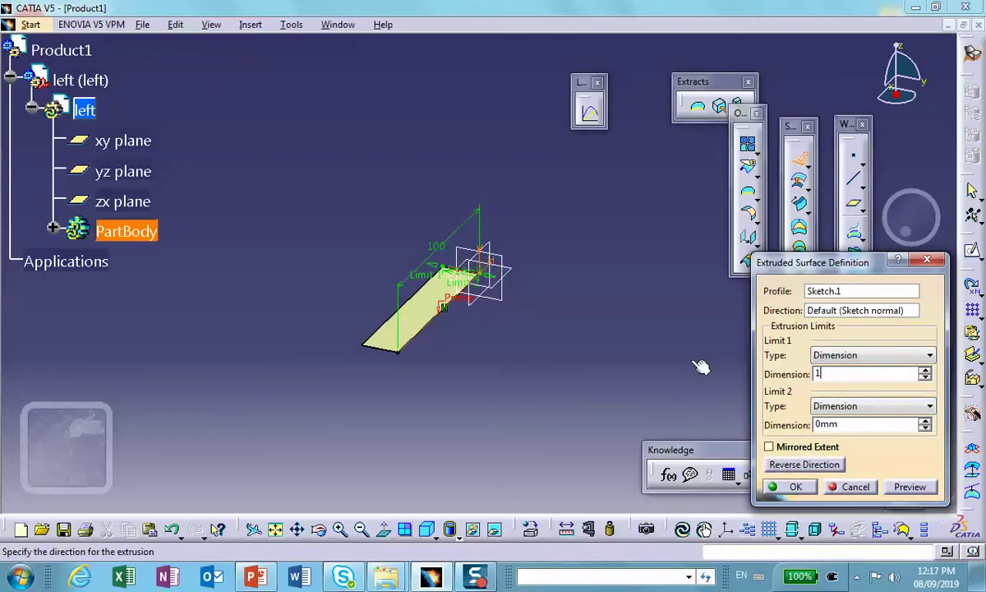
click(790, 486)
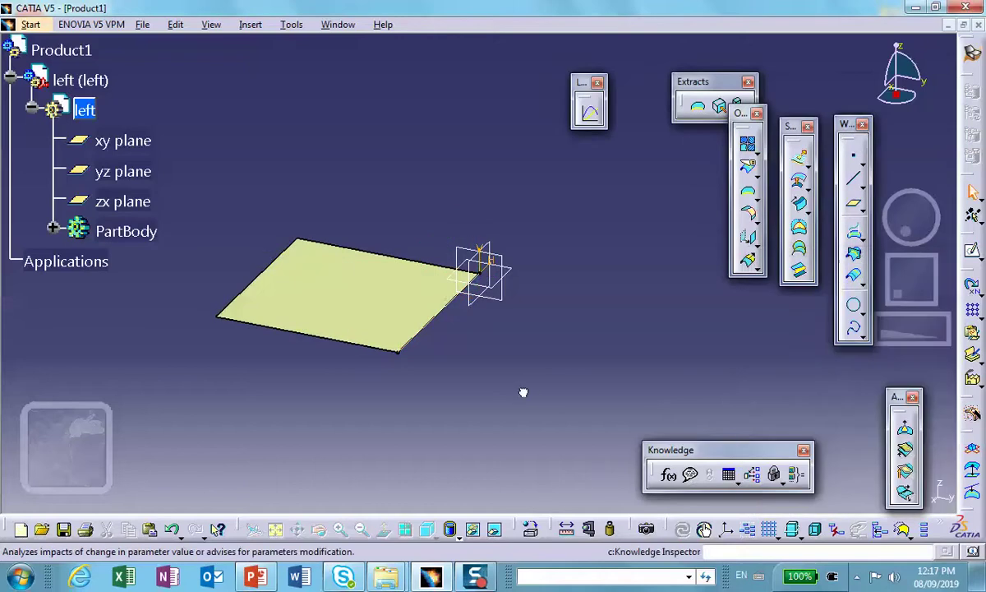
Step: Edit Extrude.1 to lengthen the plate to 200 mm
double_click(328, 267)
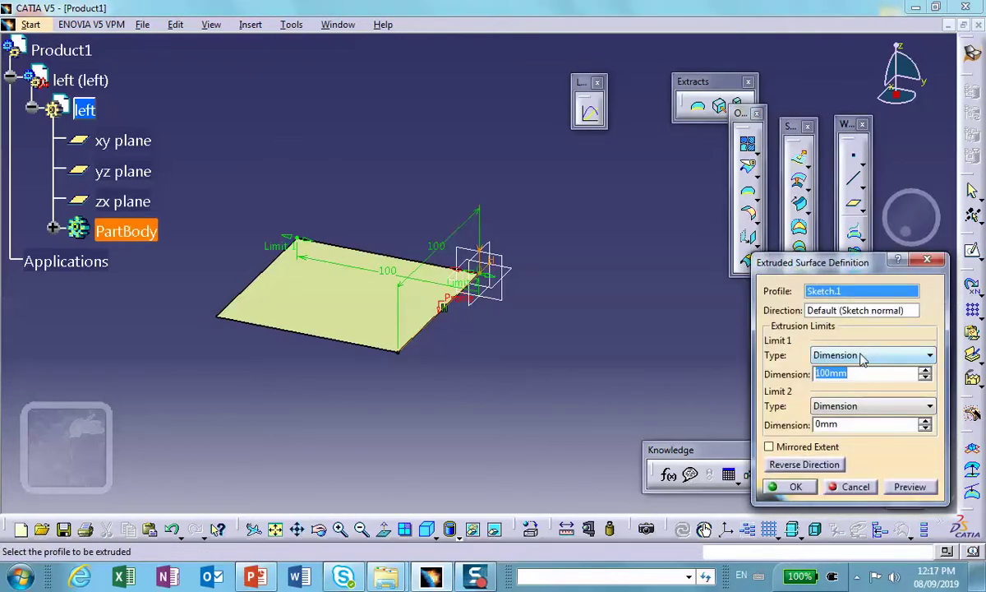
text(200)
click(781, 488)
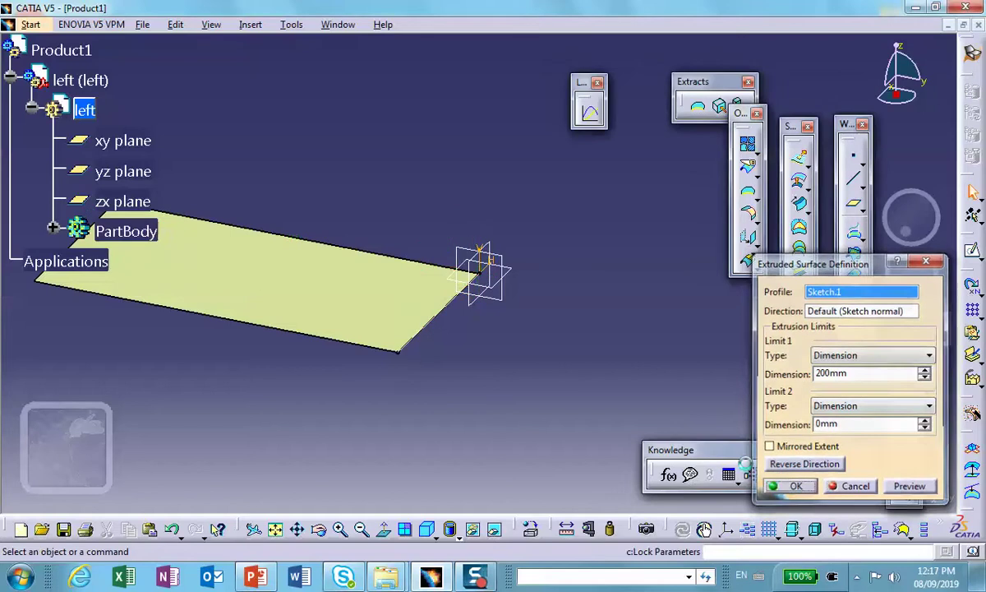
middle_drag(576, 383, 549, 469)
click(51, 49)
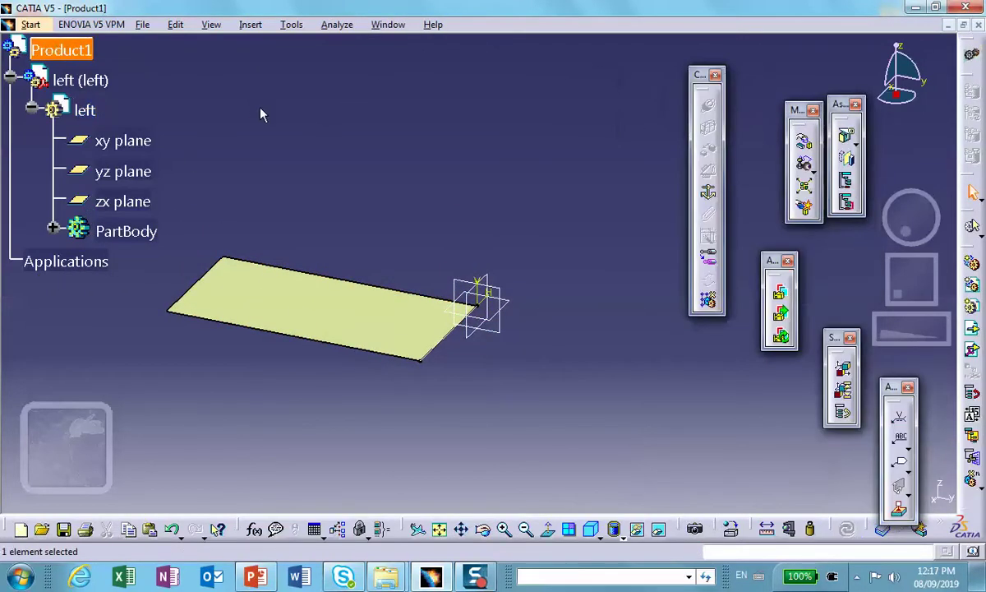
Step: Insert a second new part into Product1, keeping the assembly origin
click(250, 25)
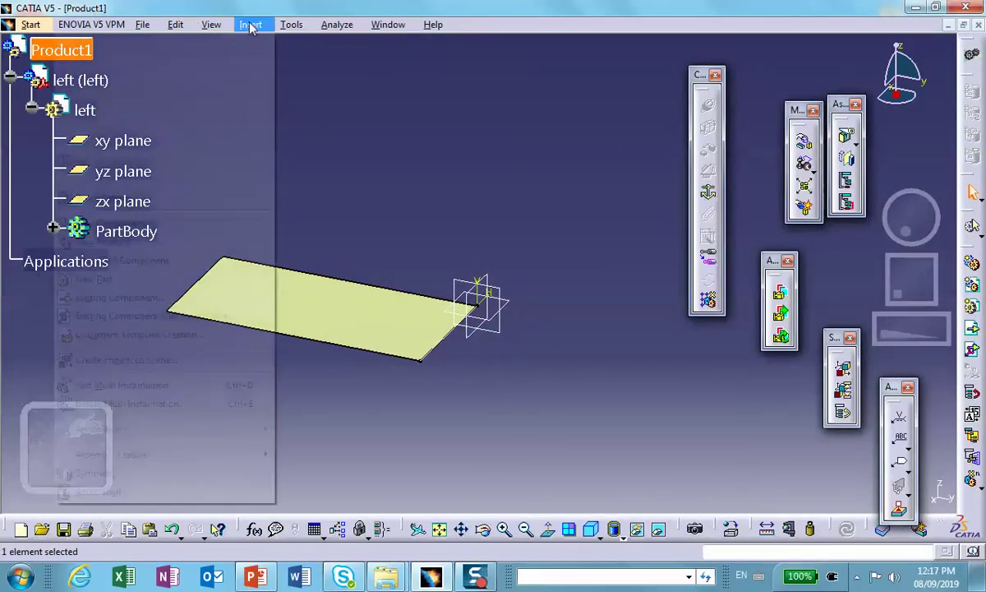
click(123, 279)
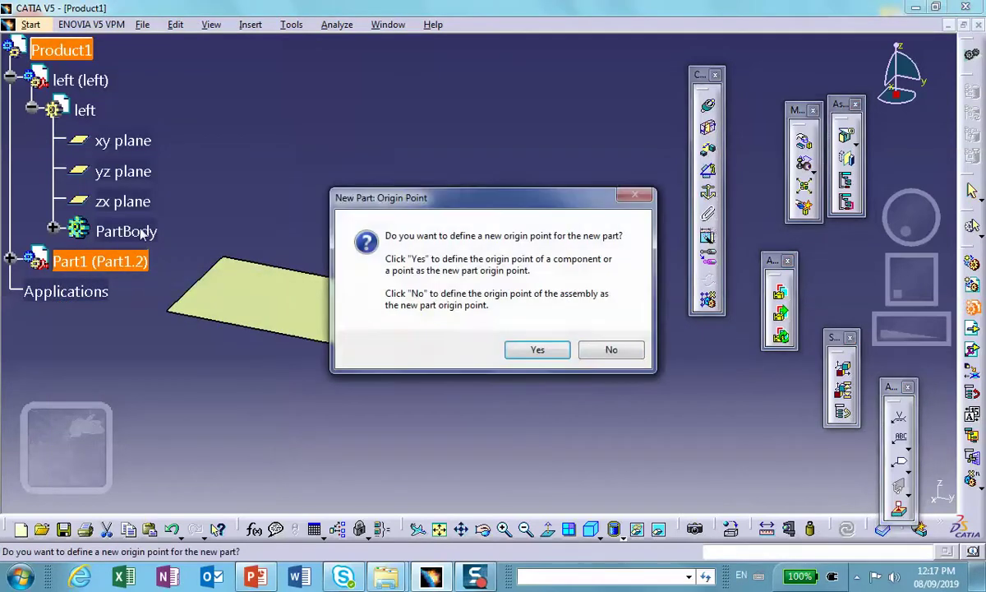
click(609, 351)
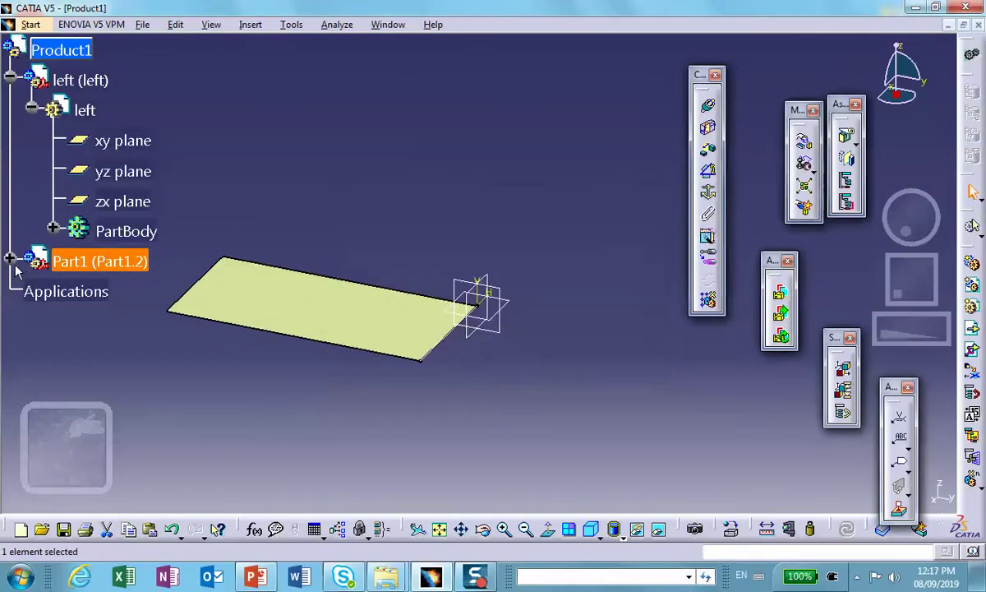
click(10, 260)
Step: Rename the second part's instance and part number to 'right' and activate it
right_click(80, 255)
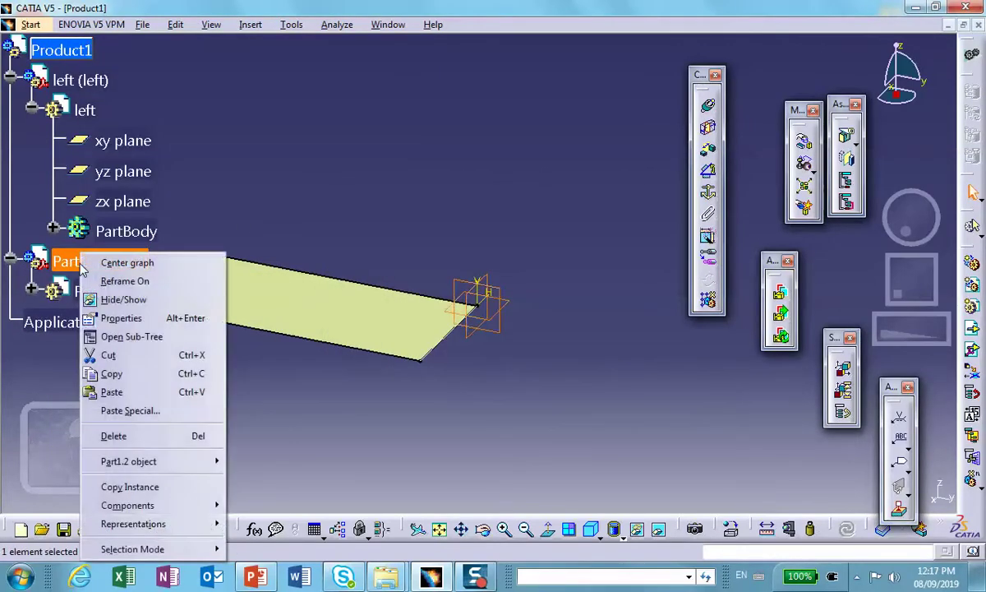
click(123, 318)
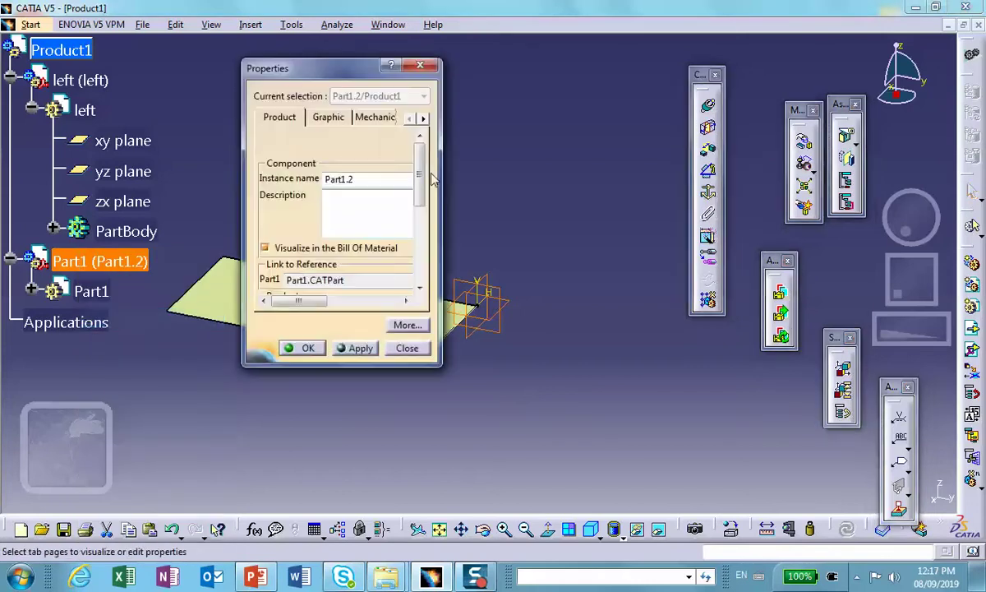
double_click(375, 176)
key(BackSpace)
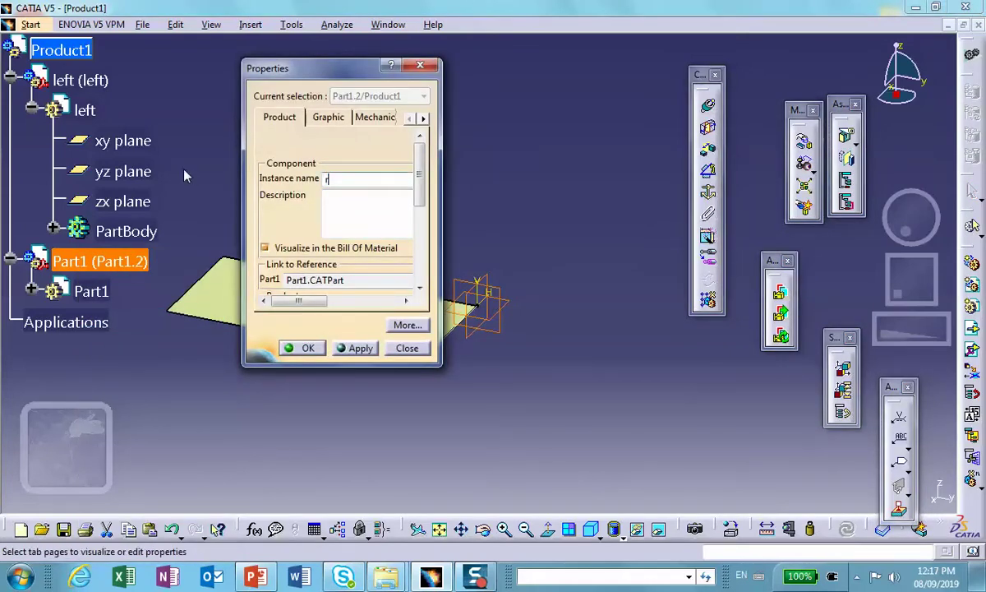
text(night)
scroll(386, 181, down, 4)
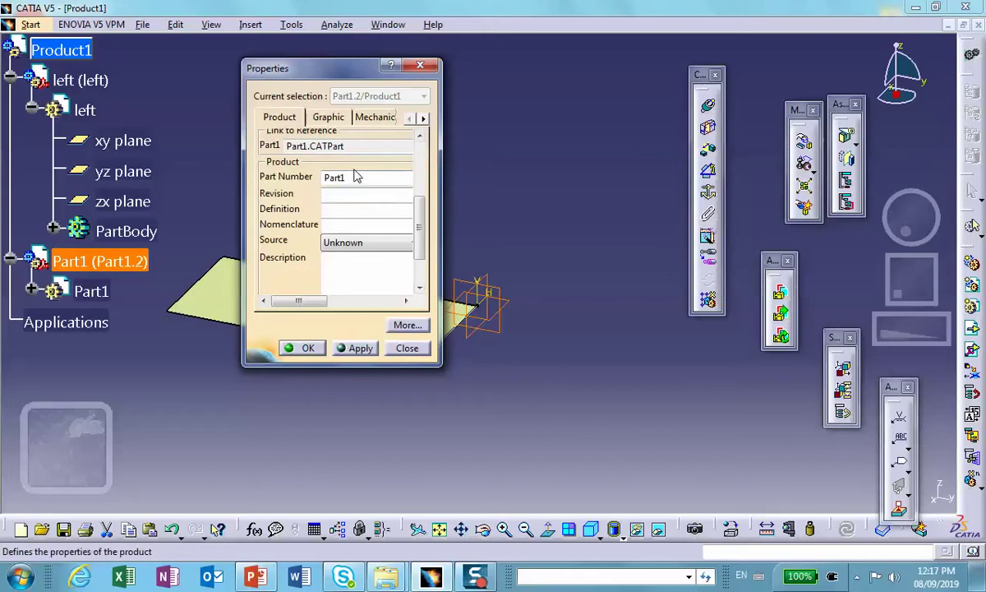
double_click(350, 177)
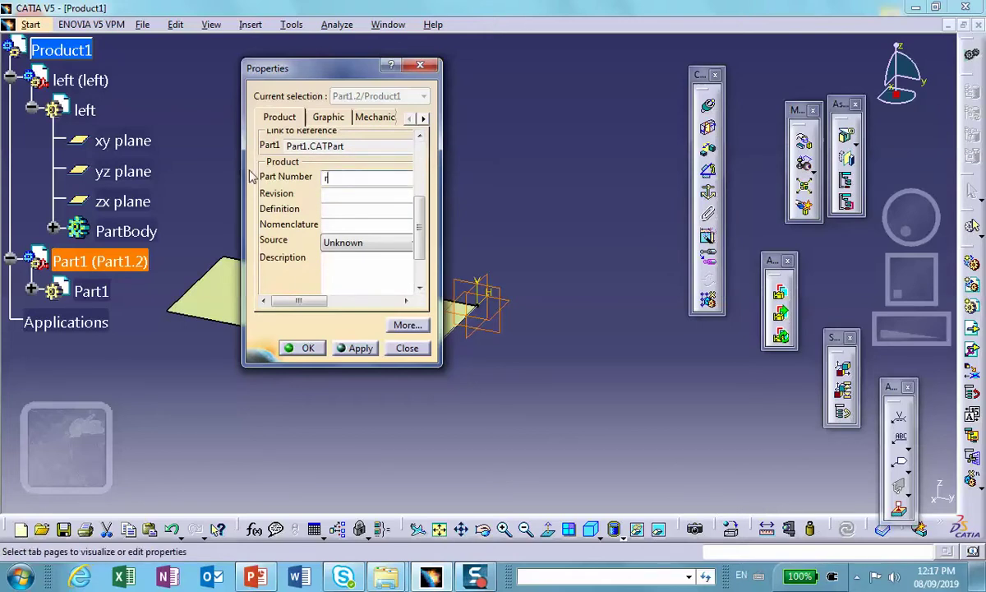
text(right)
click(306, 349)
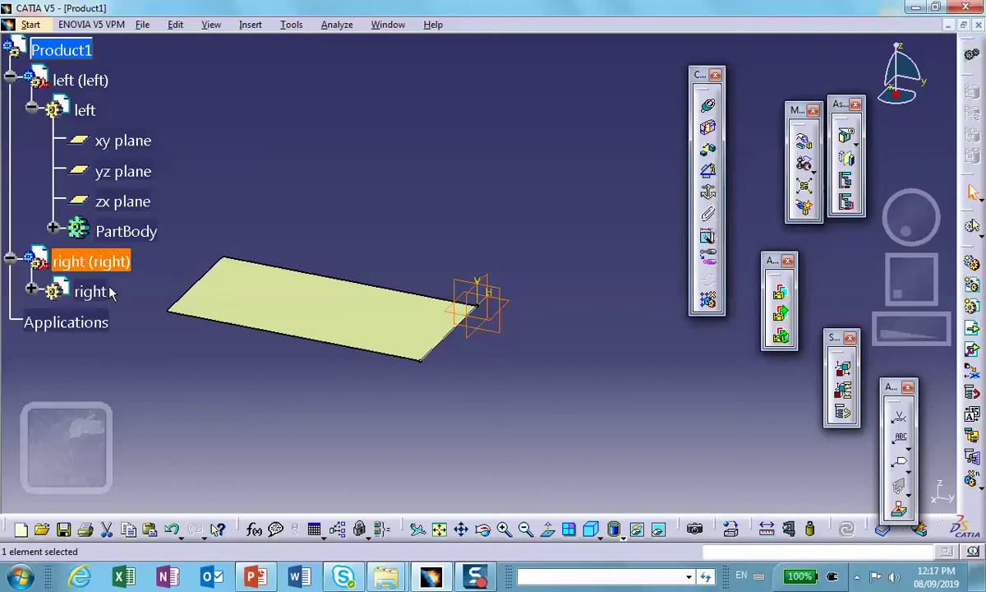
double_click(97, 292)
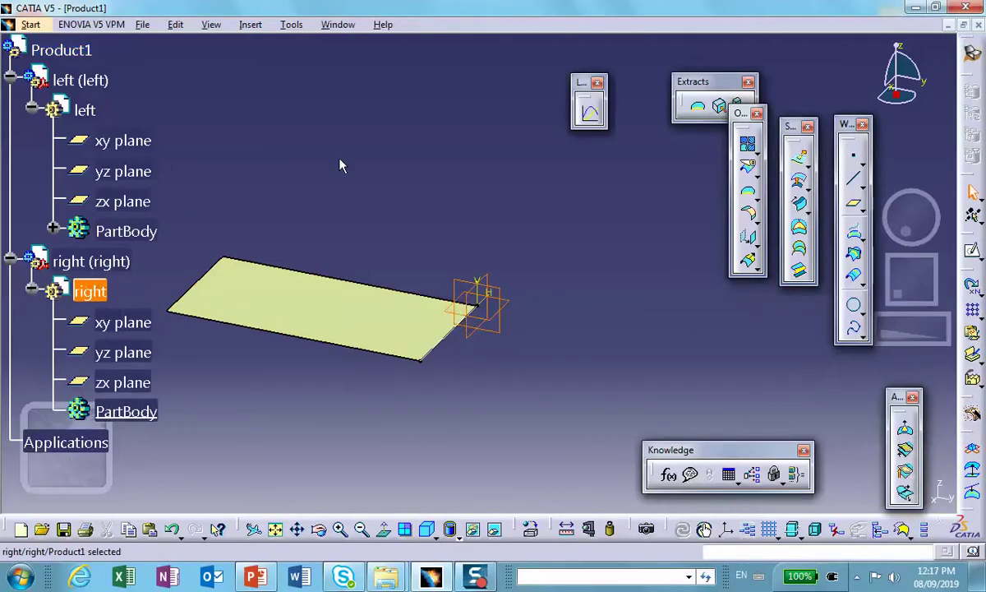
Step: Extrude Sketch.1 by 200 mm into the right part's plate surface
click(353, 166)
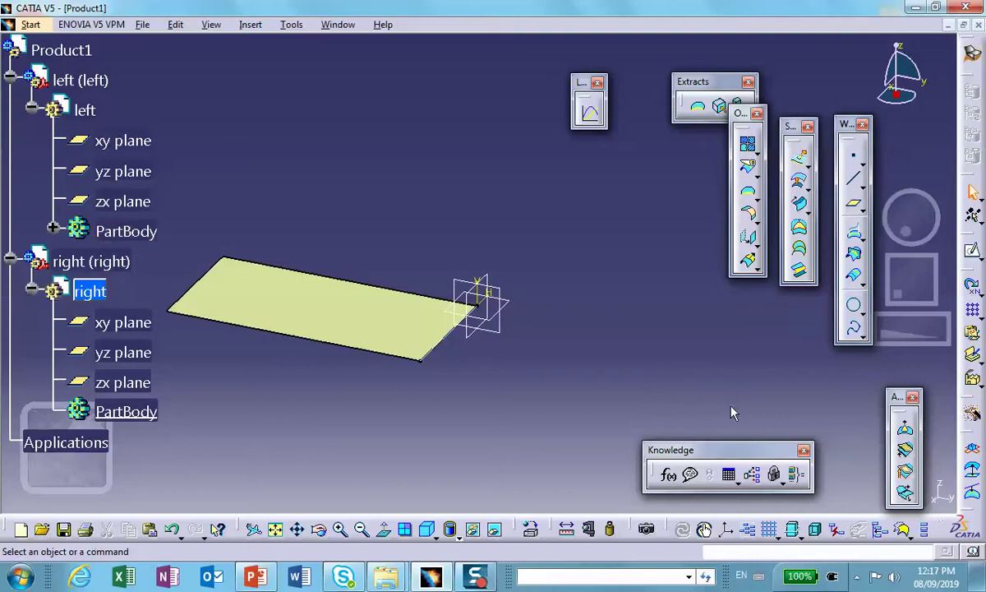
click(799, 154)
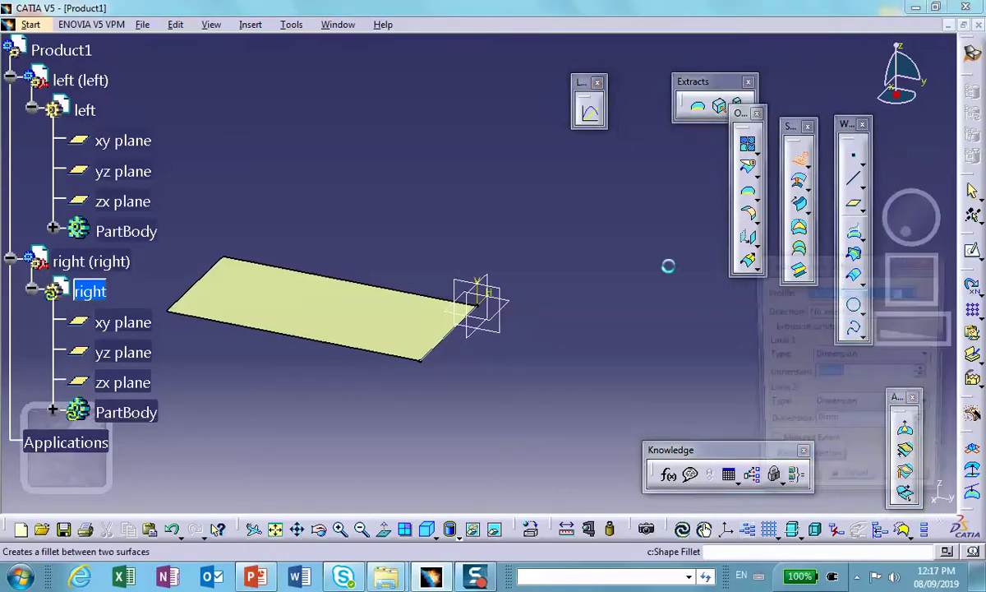
click(448, 342)
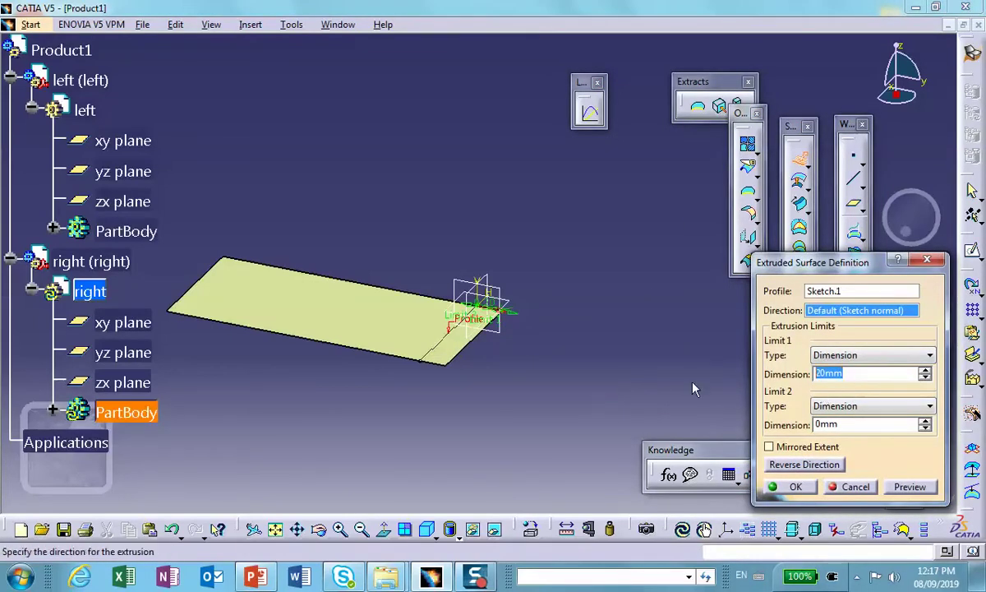
text(200)
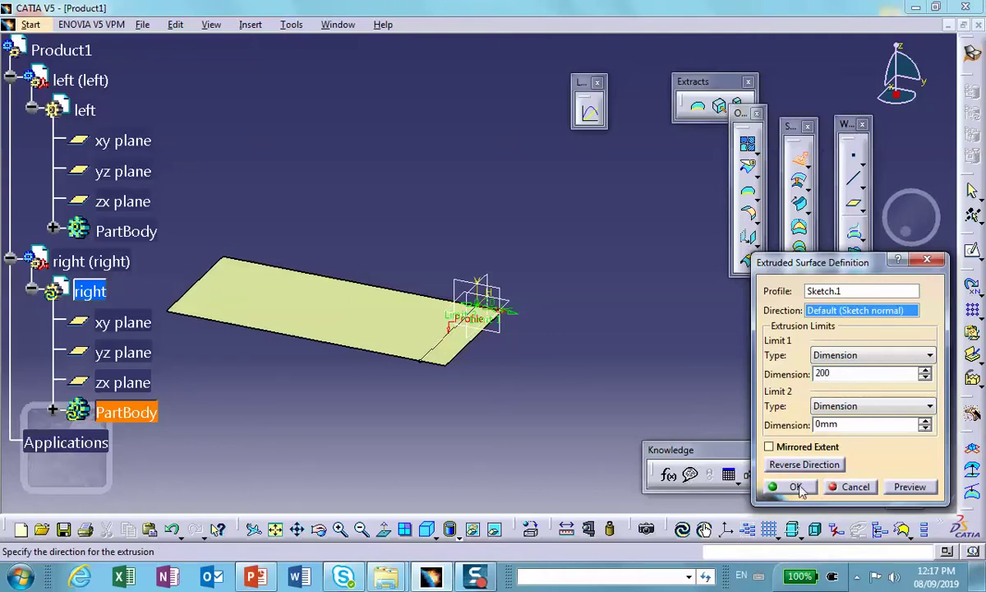
click(796, 486)
Step: Set the left plate's fill colour to pink-red
right_click(333, 297)
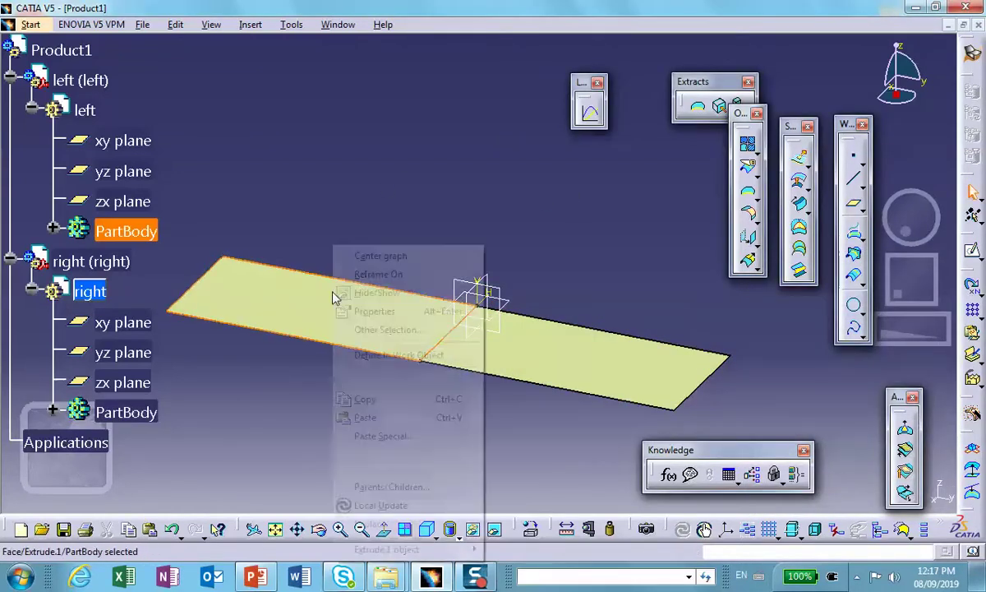
click(346, 311)
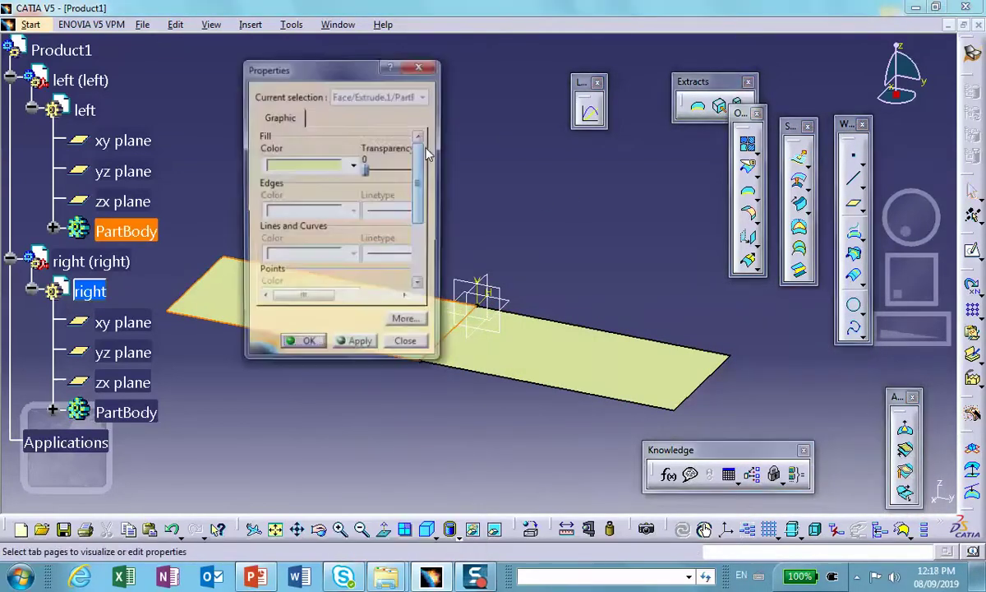
click(353, 166)
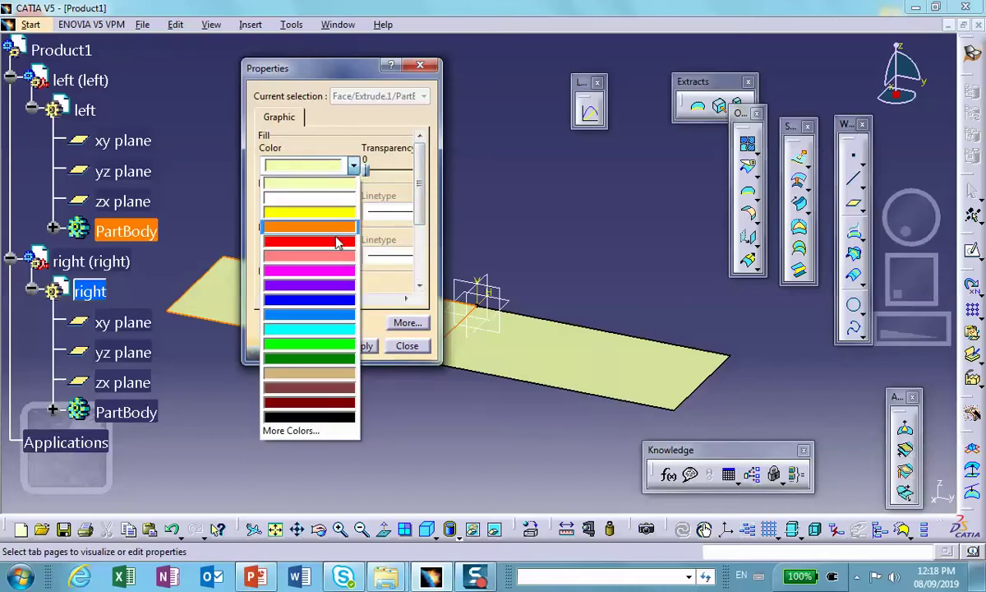
click(339, 259)
click(301, 346)
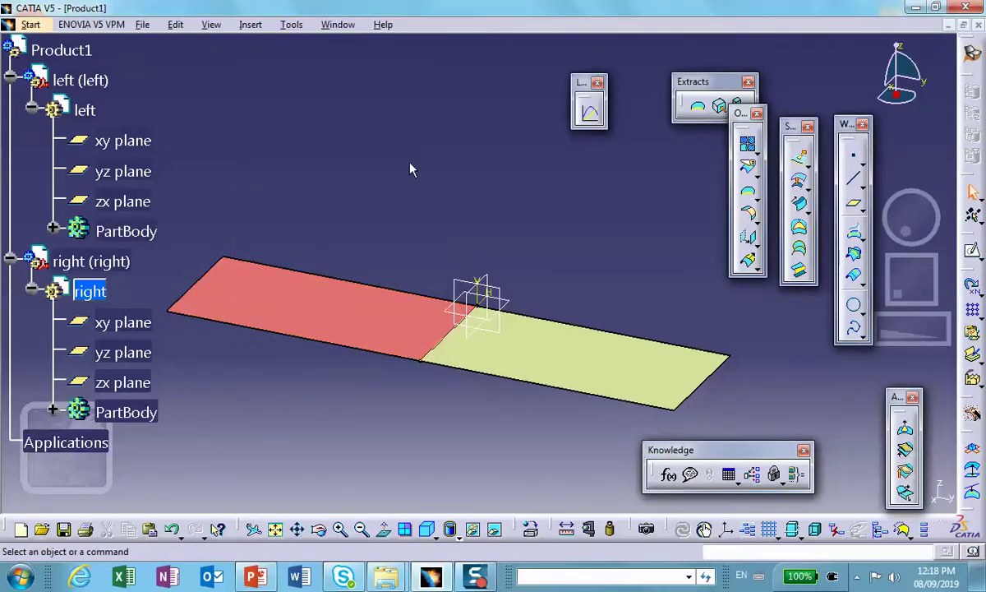
middle_drag(409, 164, 440, 150)
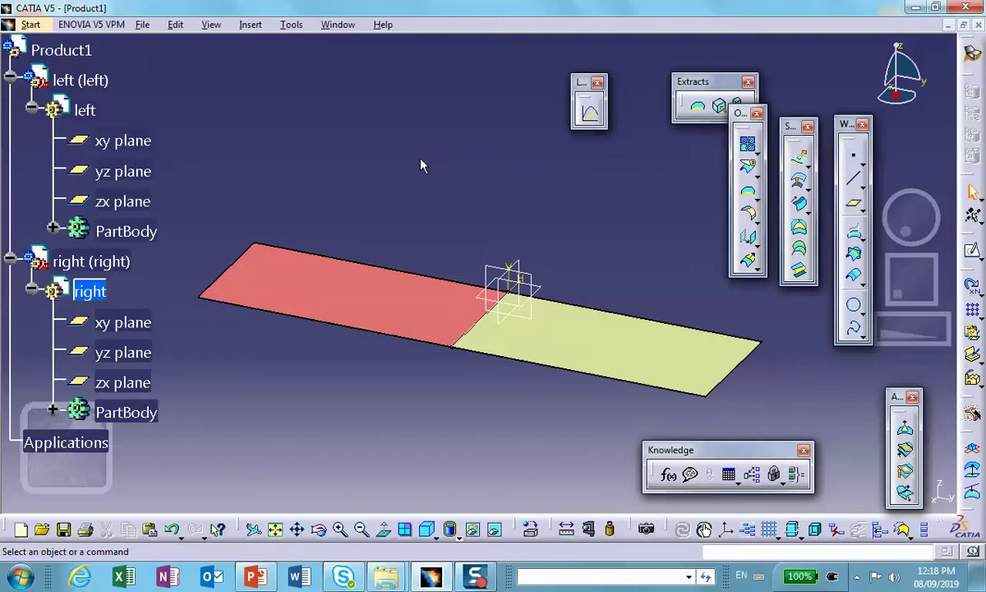
Step: Apply Steel from the material catalog to Product1 and collapse both part branches
double_click(74, 49)
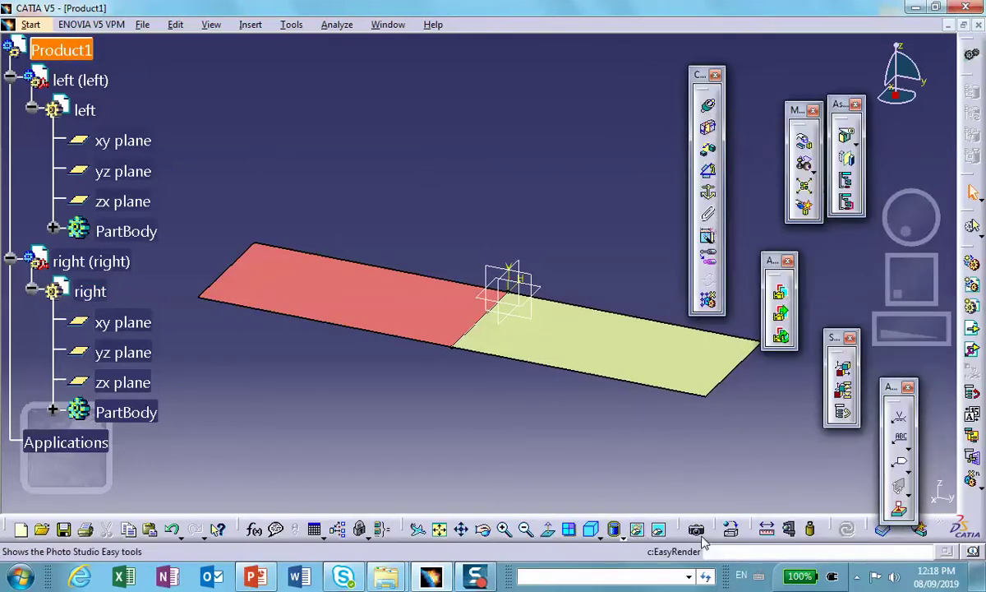
click(810, 529)
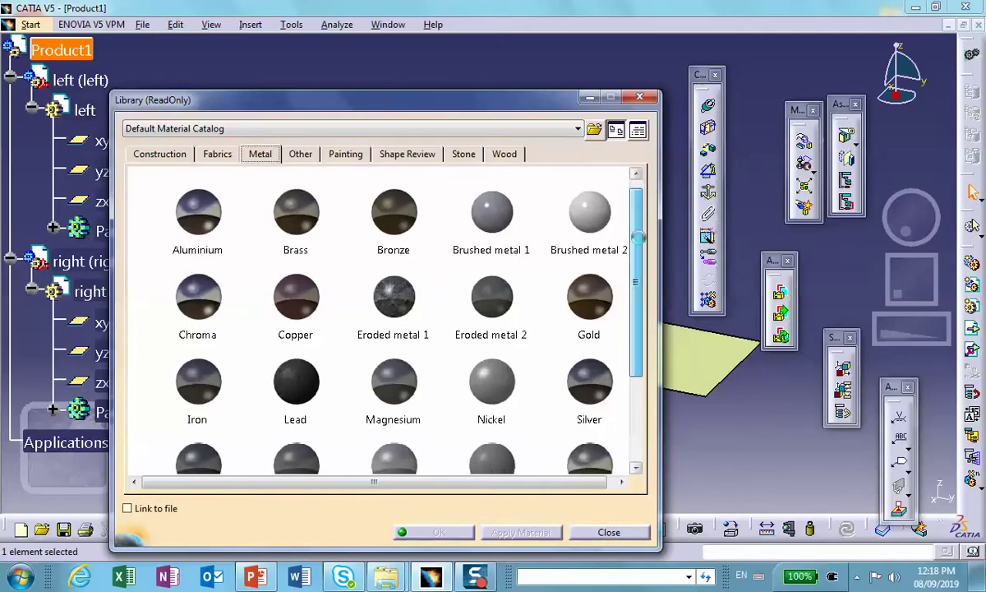
scroll(637, 220, down, 3)
click(214, 321)
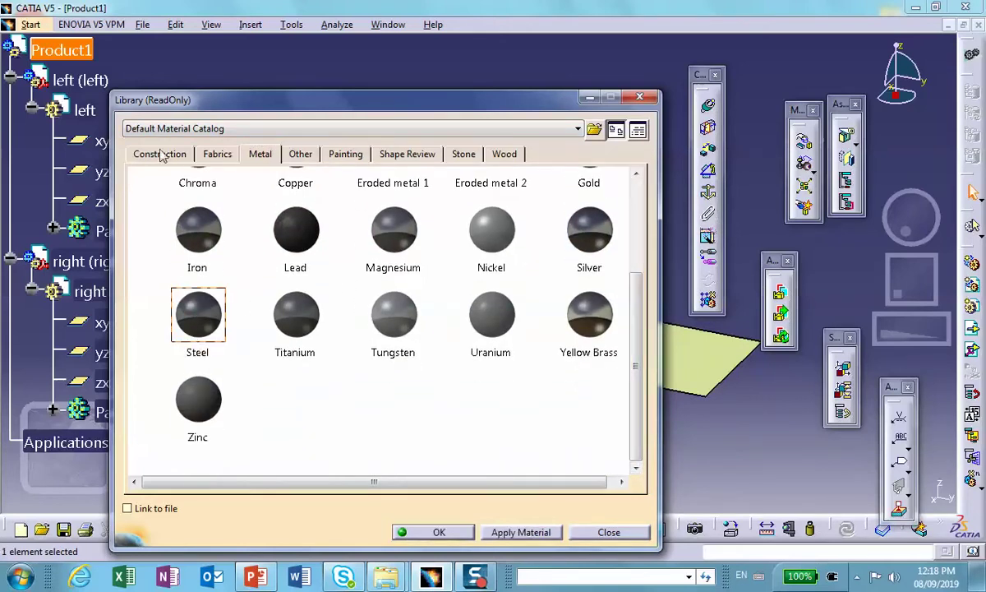
click(442, 532)
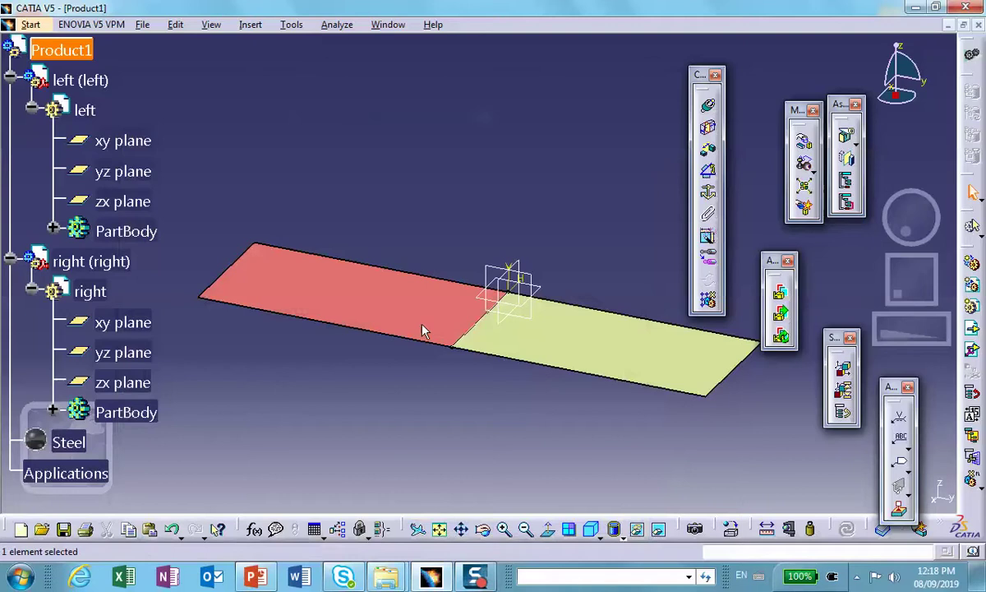
click(9, 80)
click(9, 110)
Step: Open Save Management for Product1 and create a new folder named 'point-analysis-'
click(218, 109)
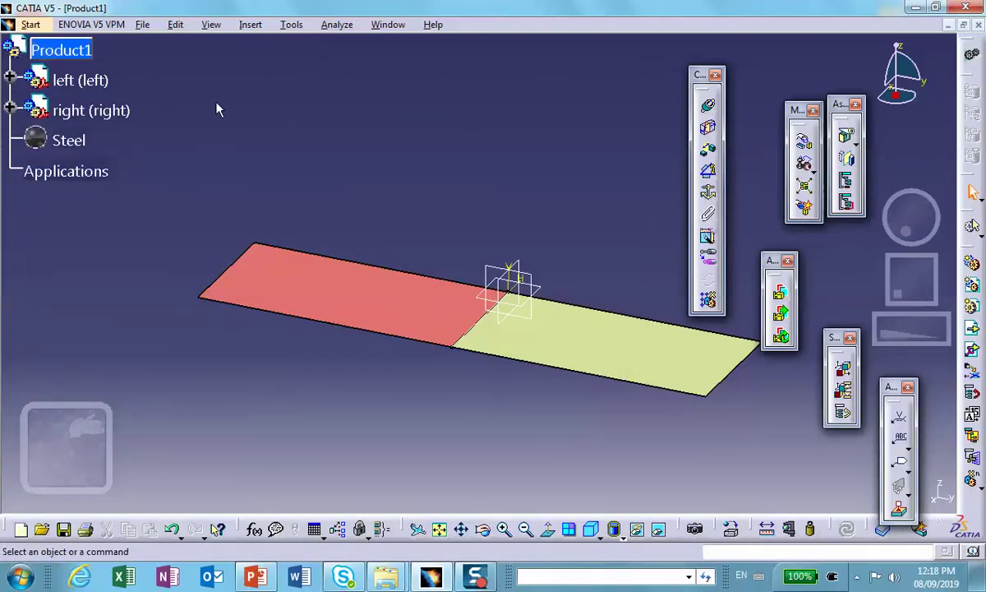
middle_drag(380, 175, 405, 240)
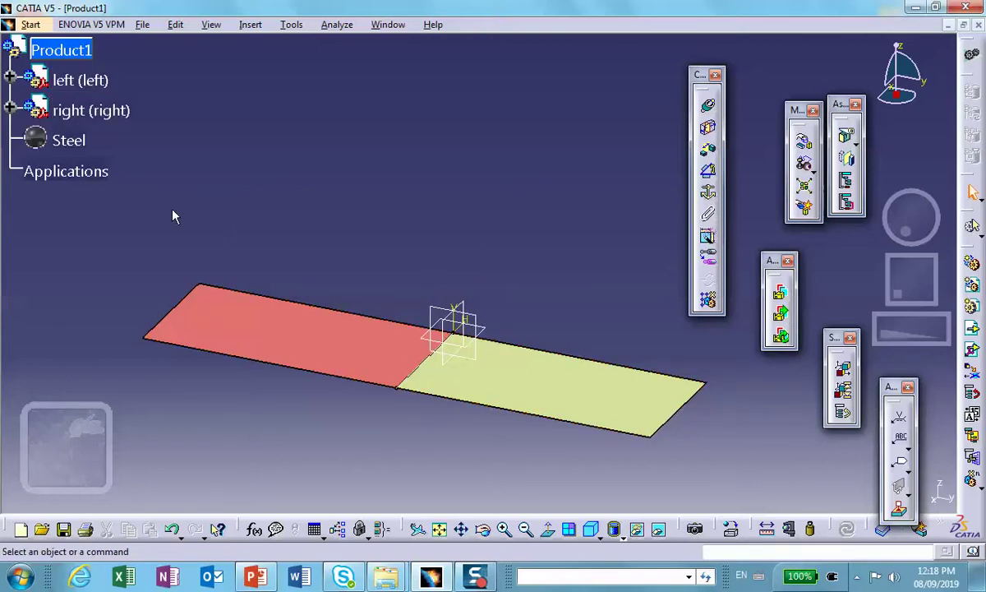
click(143, 24)
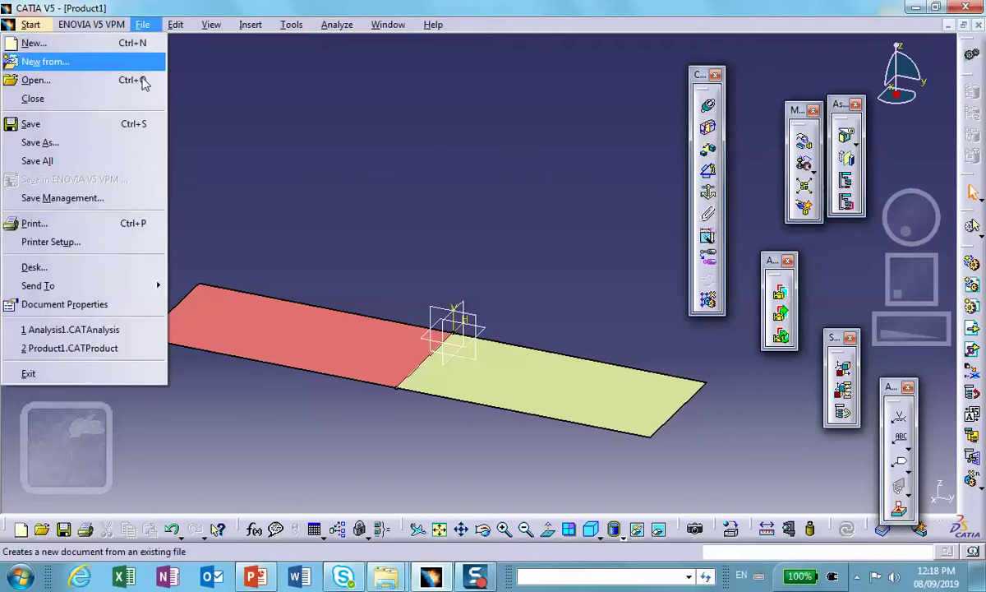
click(54, 199)
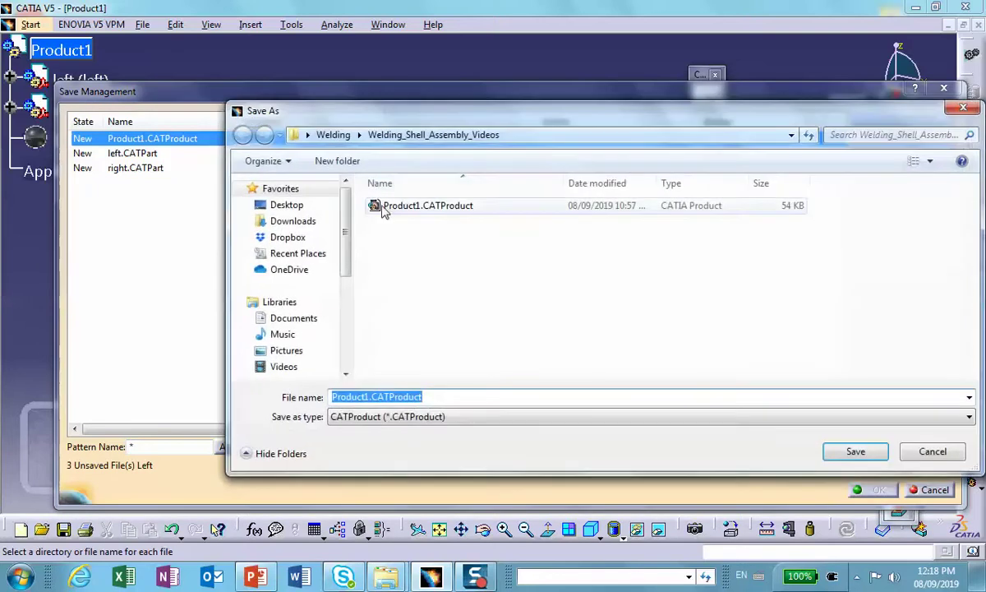
click(426, 257)
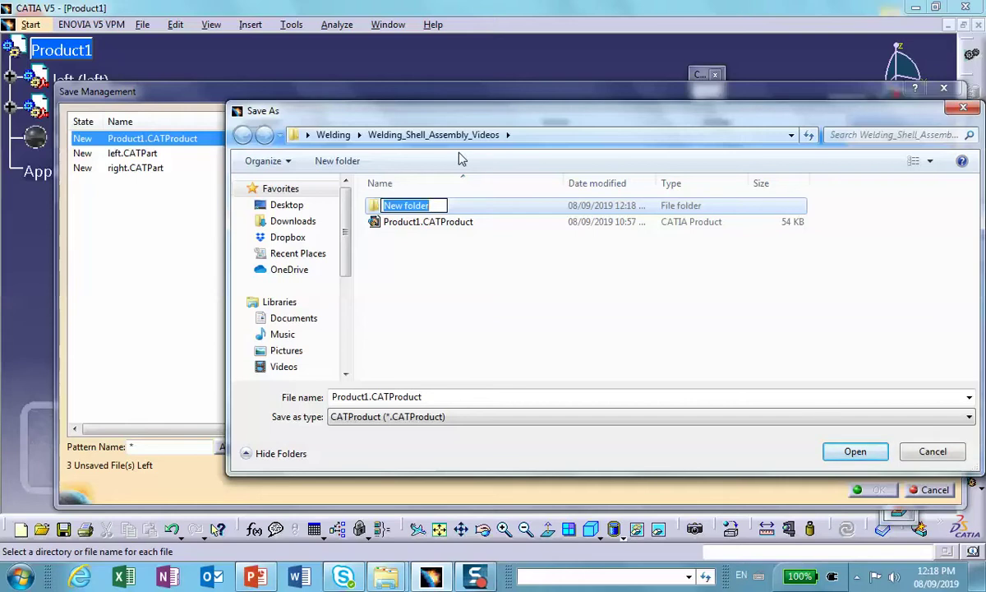
text(point-analysis-)
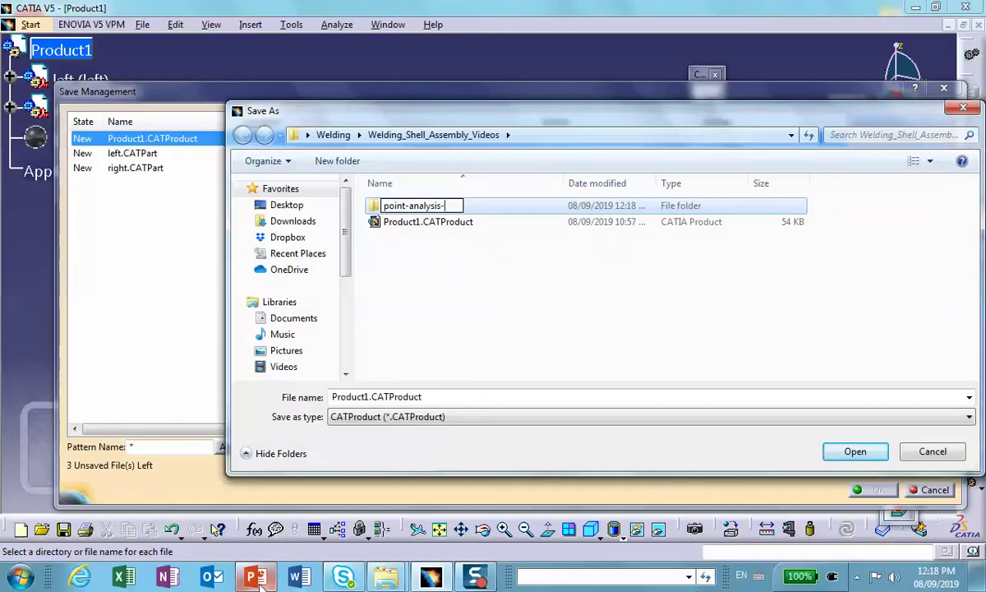
mouse_move(255, 577)
mouse_move(269, 523)
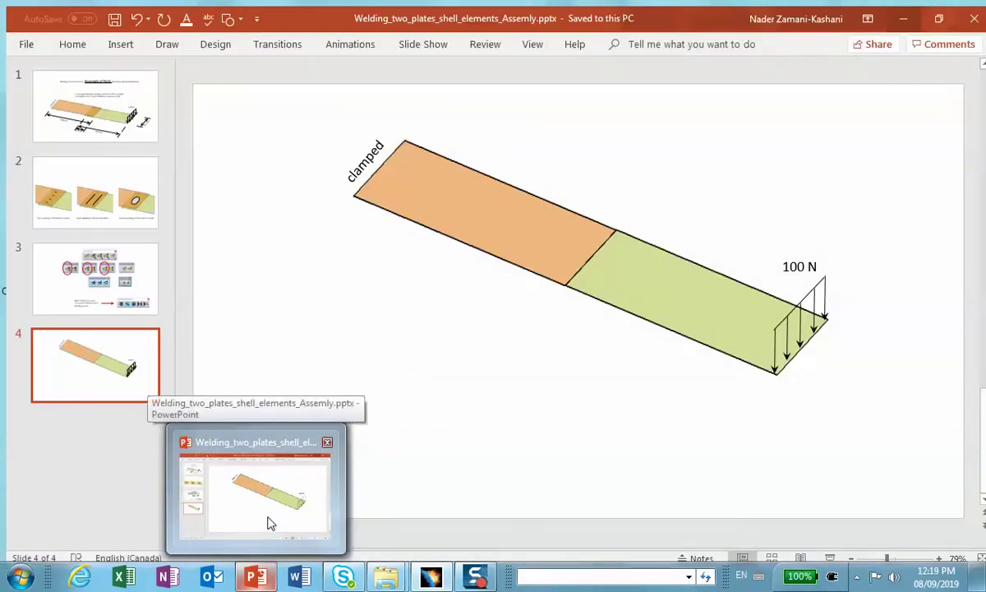
click(272, 523)
click(153, 261)
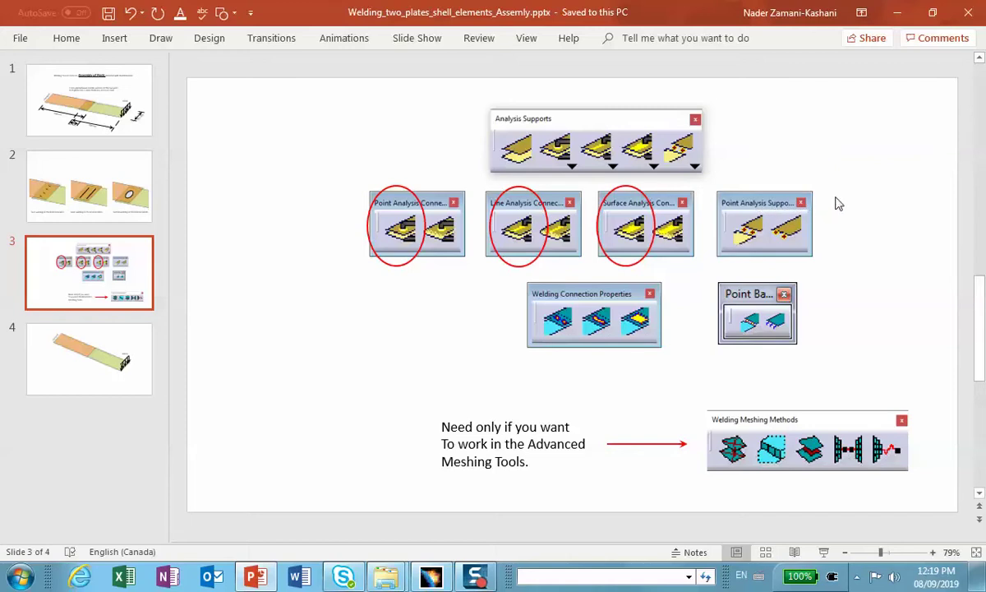
click(896, 13)
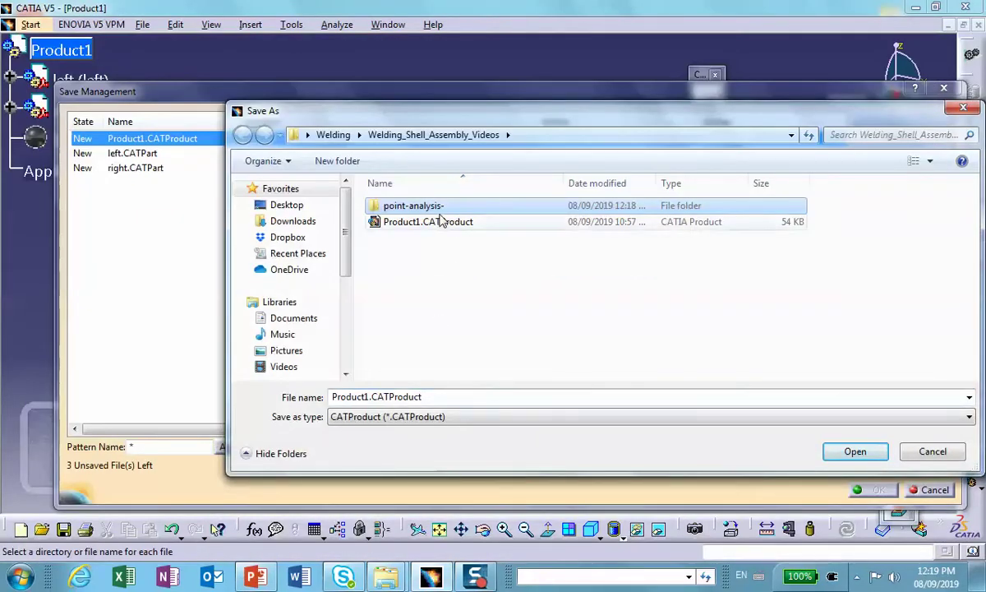
Step: Save Product1, left.CATPart and right.CATPart into the point-analysis- folder, keeping the folder intact
right_click(438, 209)
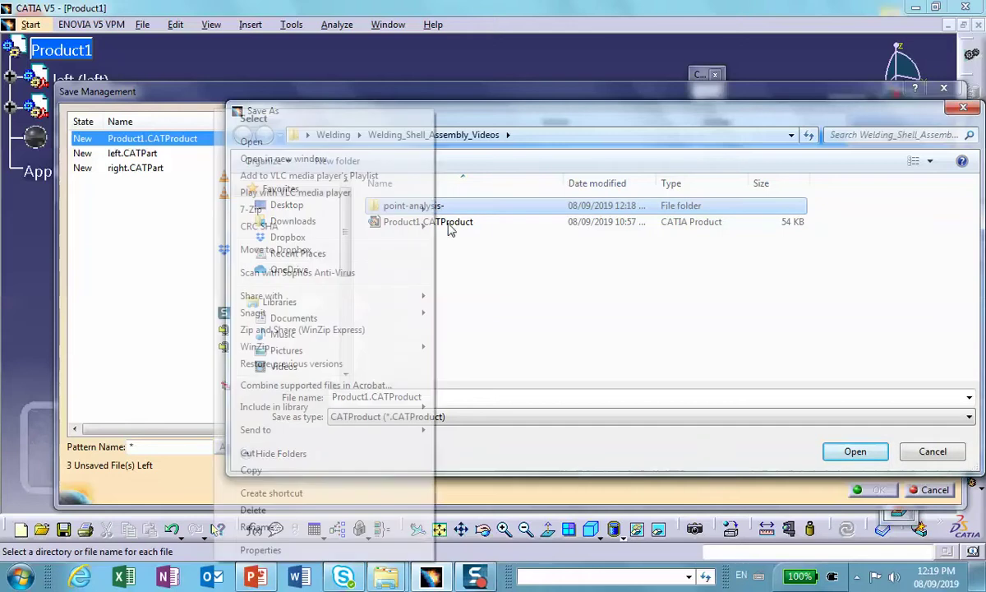
click(253, 510)
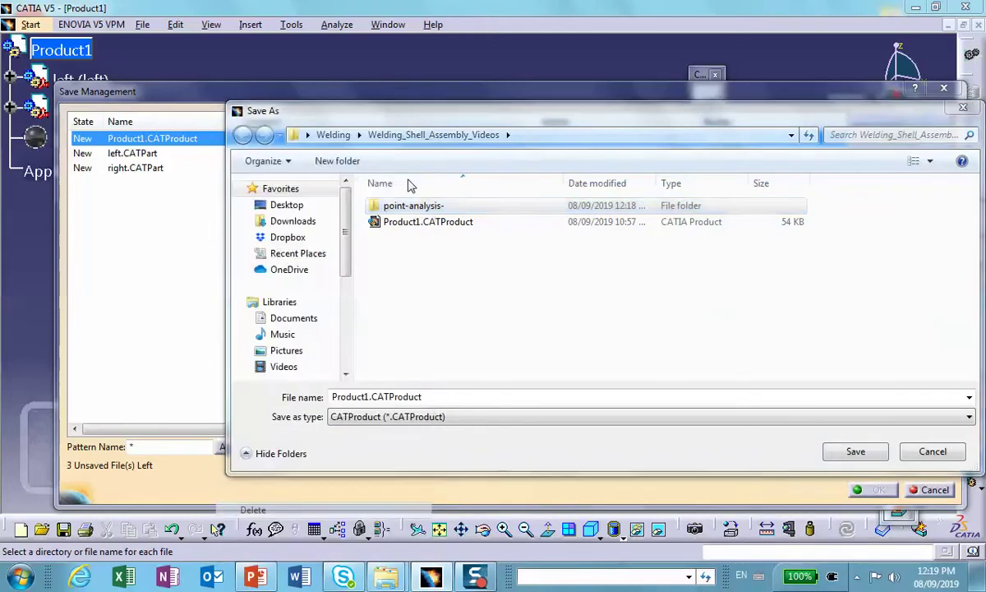
click(631, 354)
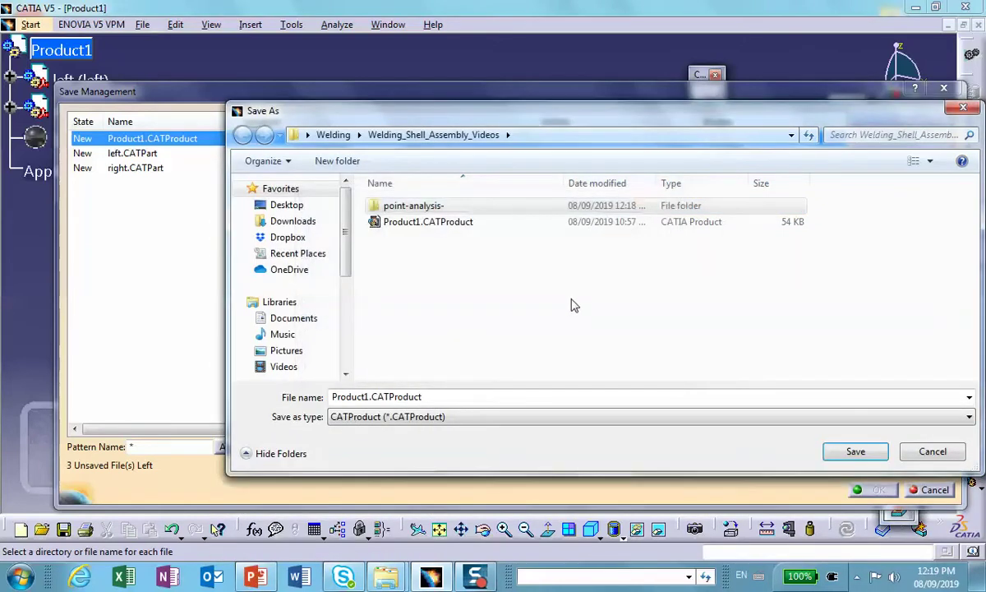
double_click(403, 205)
click(828, 453)
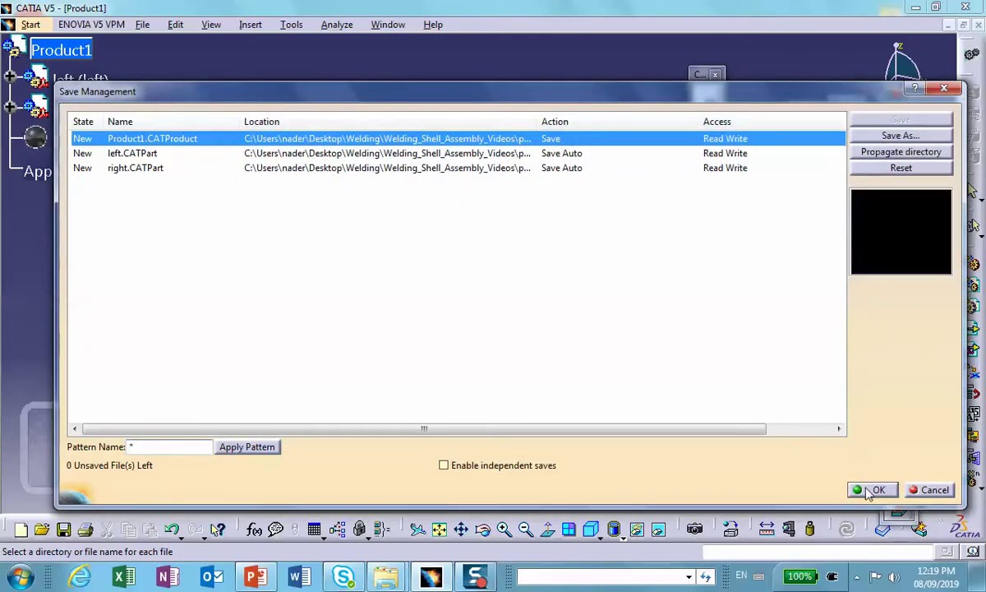
click(871, 490)
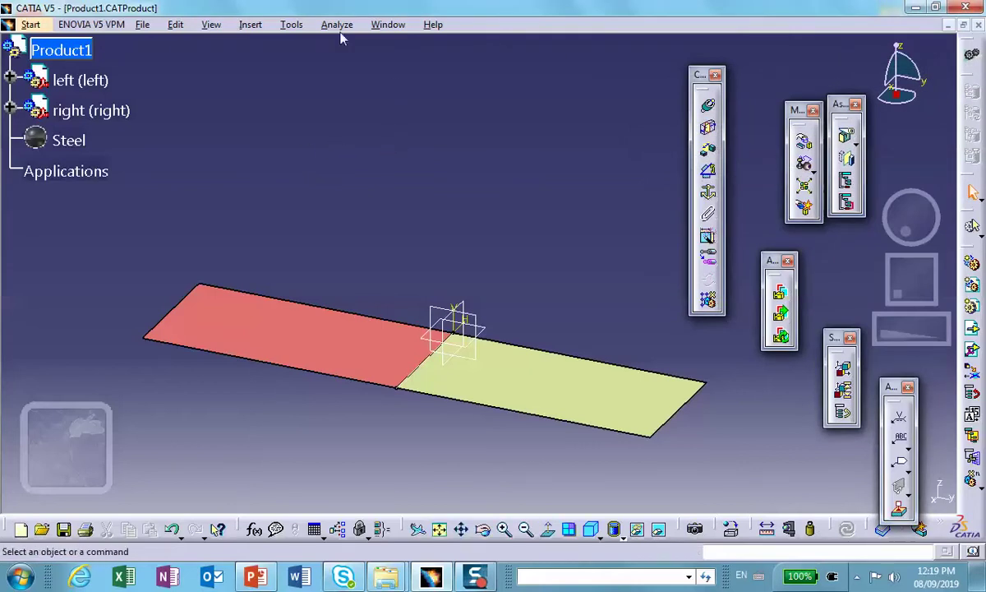
Step: Create a Generative Structural Analysis document with a Static Analysis case
click(31, 25)
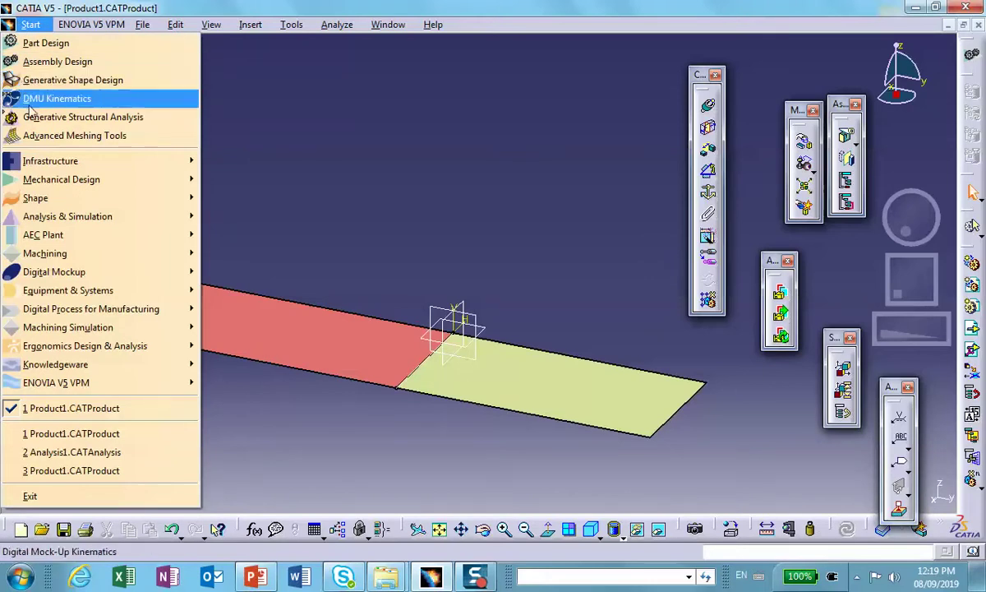
click(50, 117)
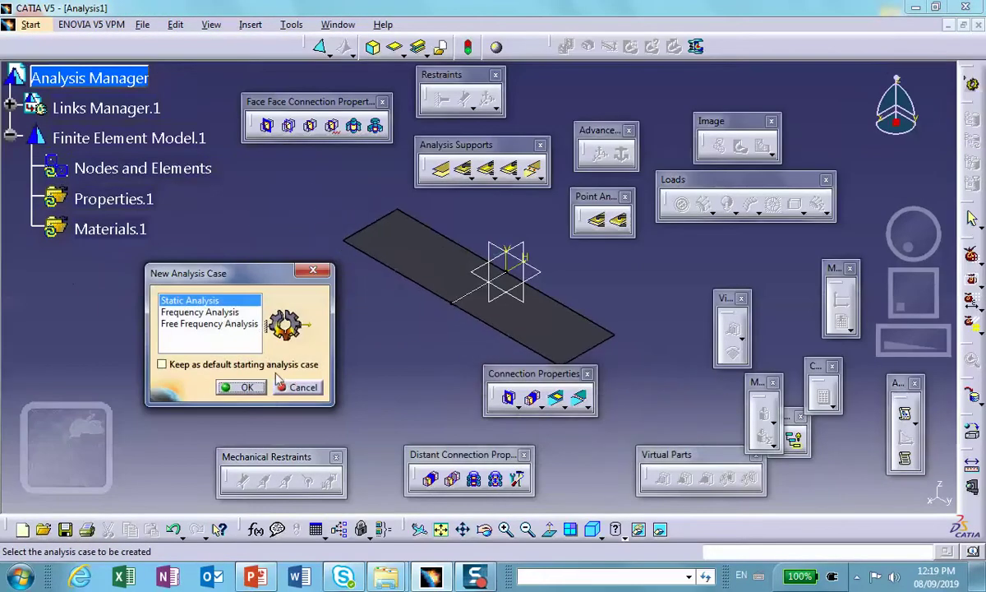
click(242, 387)
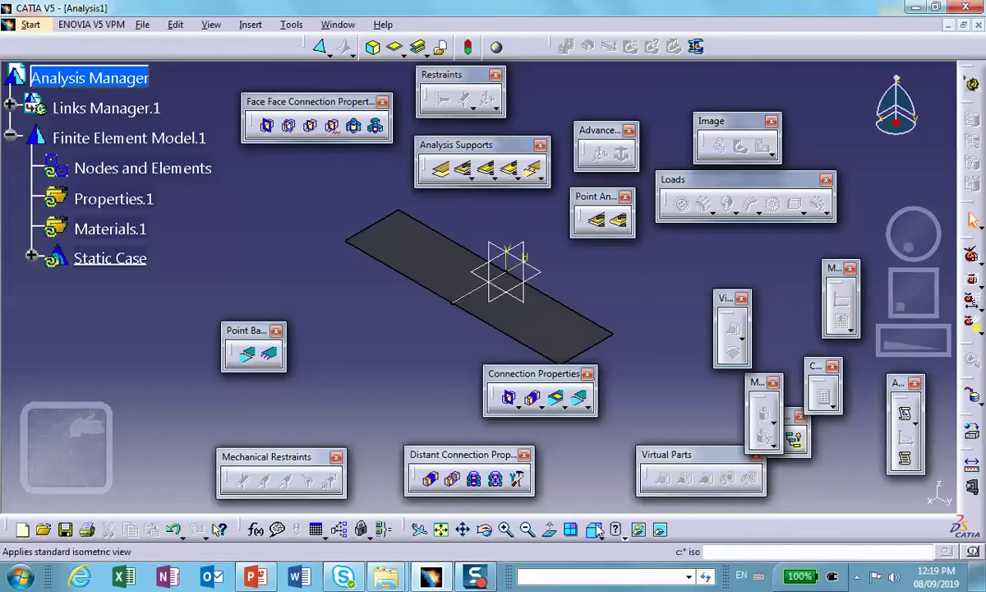
Step: Display the plates in Shading with Edges and shift them left in the view
click(624, 536)
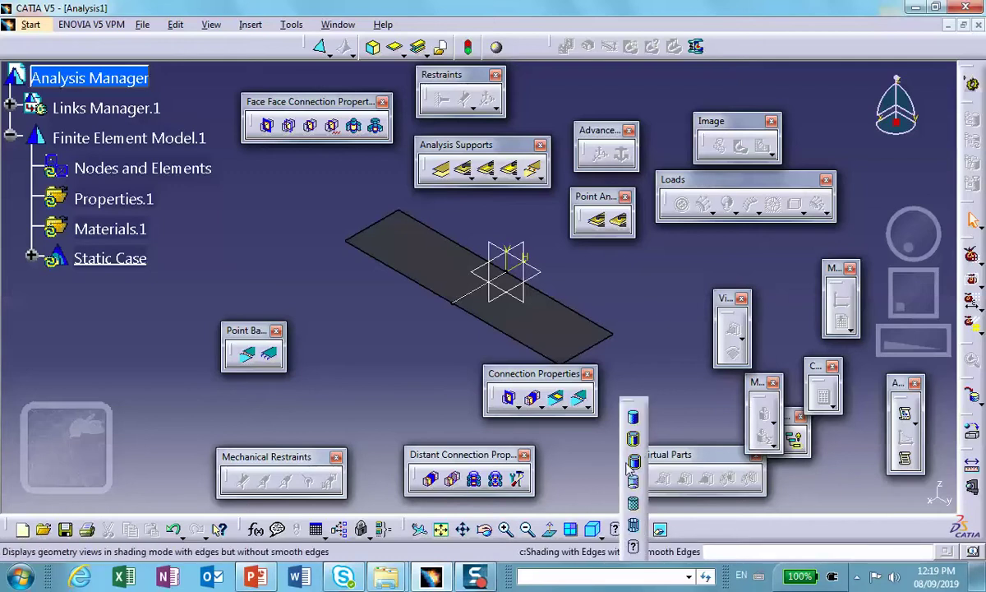
click(634, 462)
middle_drag(352, 311, 298, 295)
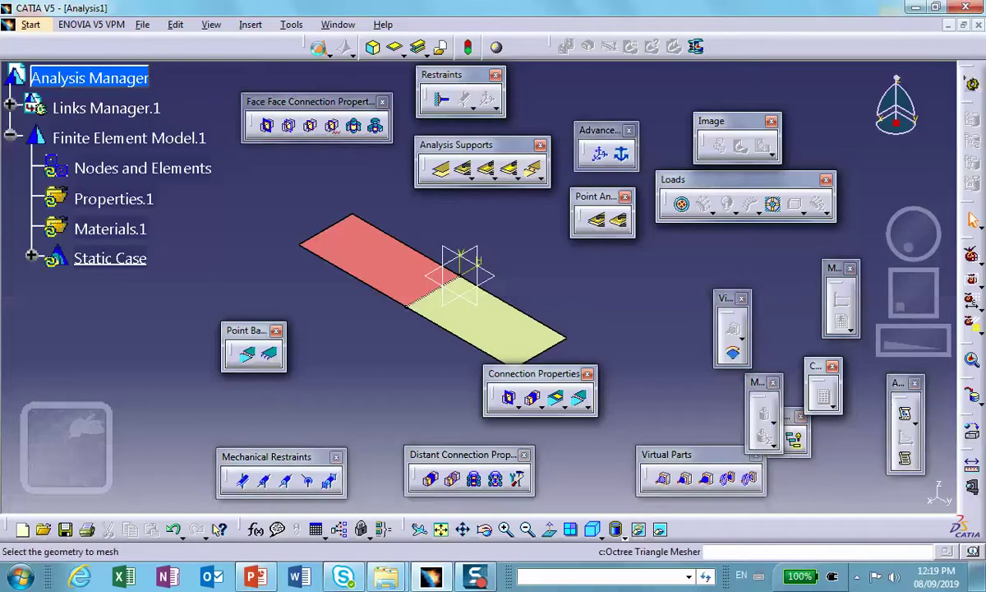
Step: Apply OCTREE triangle meshes of 5 mm size to the red plate and then the yellow plate
click(381, 249)
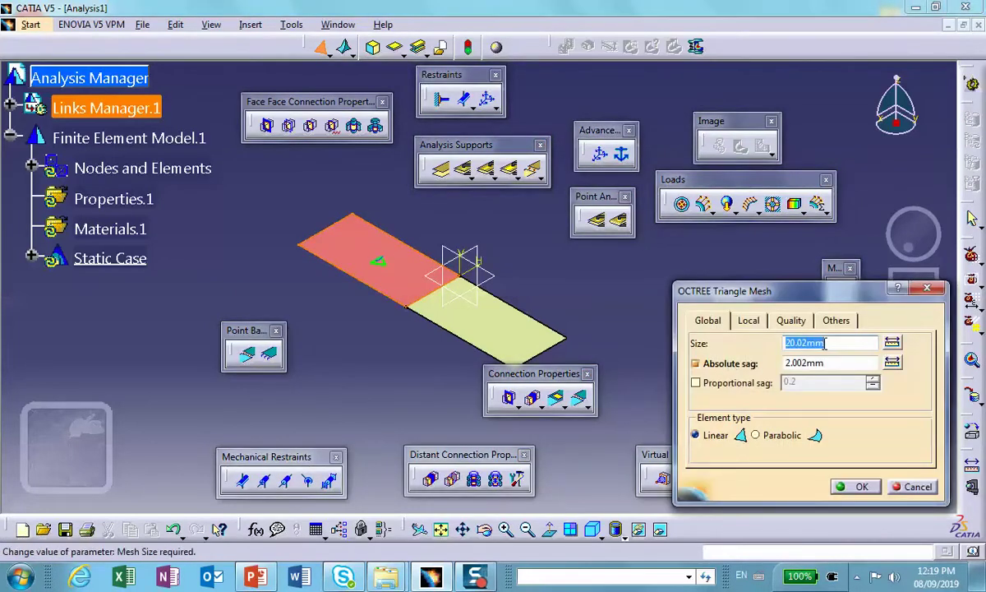
text(5)
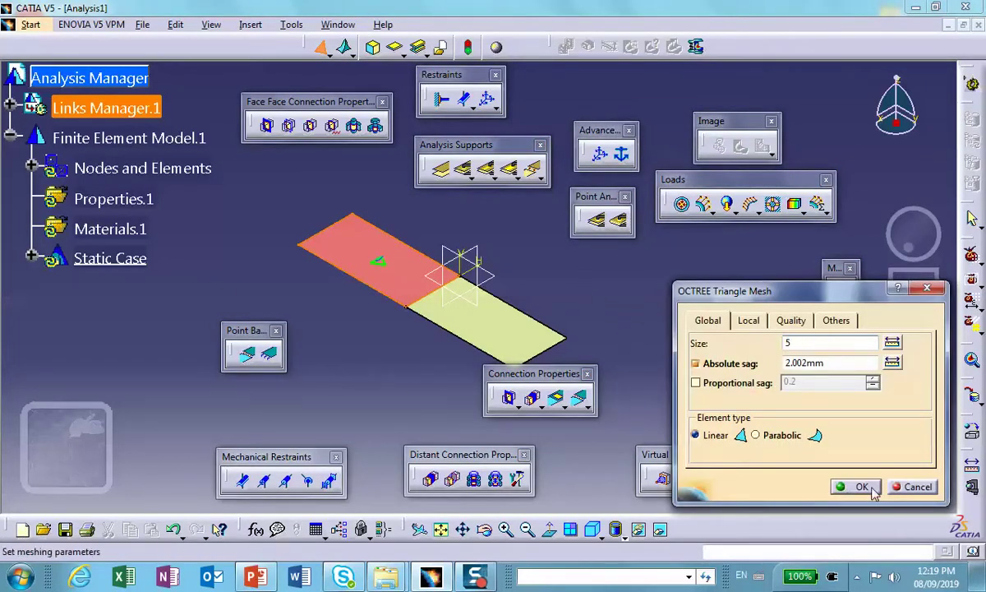
click(859, 487)
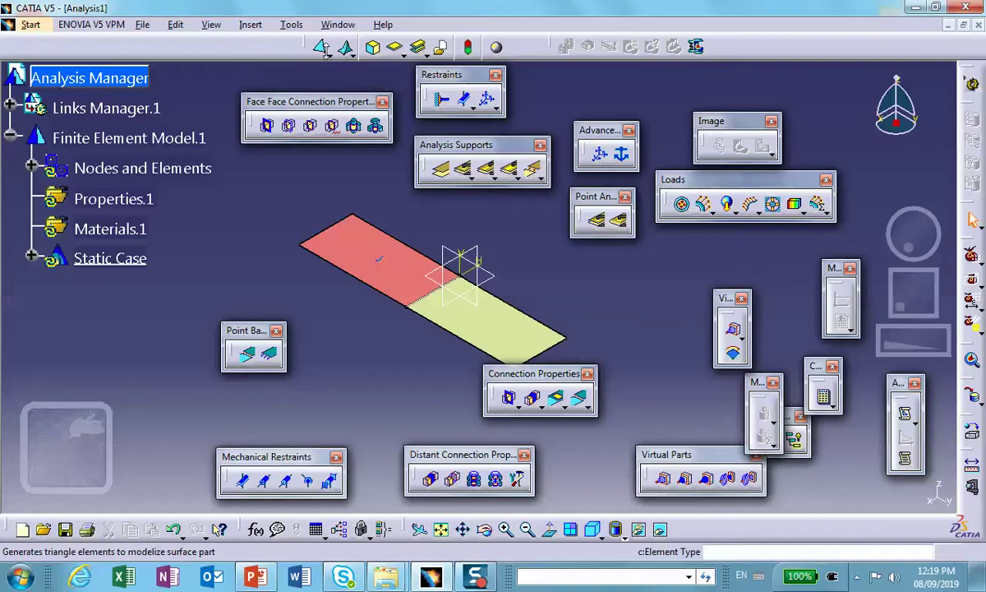
click(321, 47)
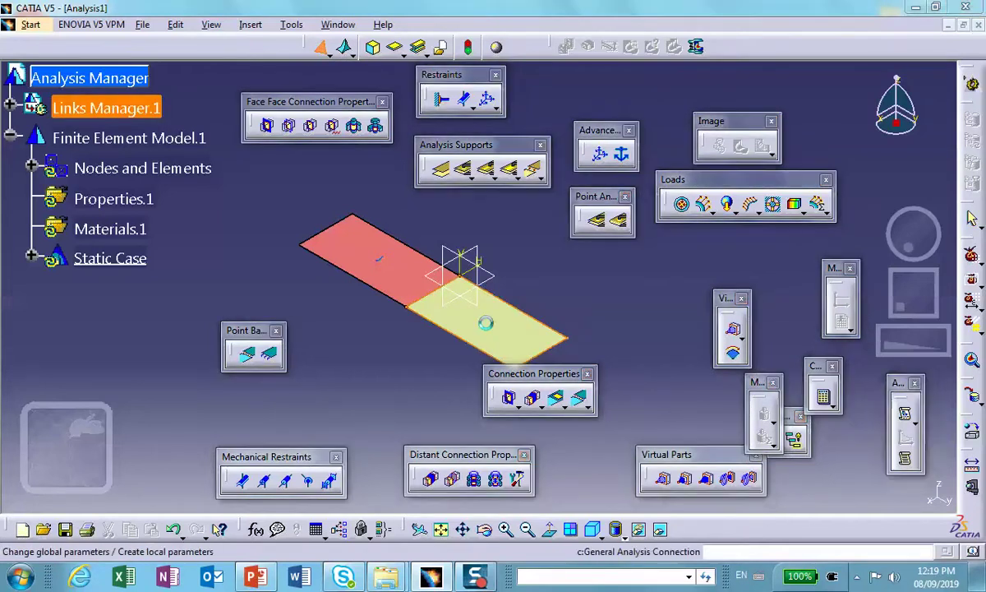
click(486, 323)
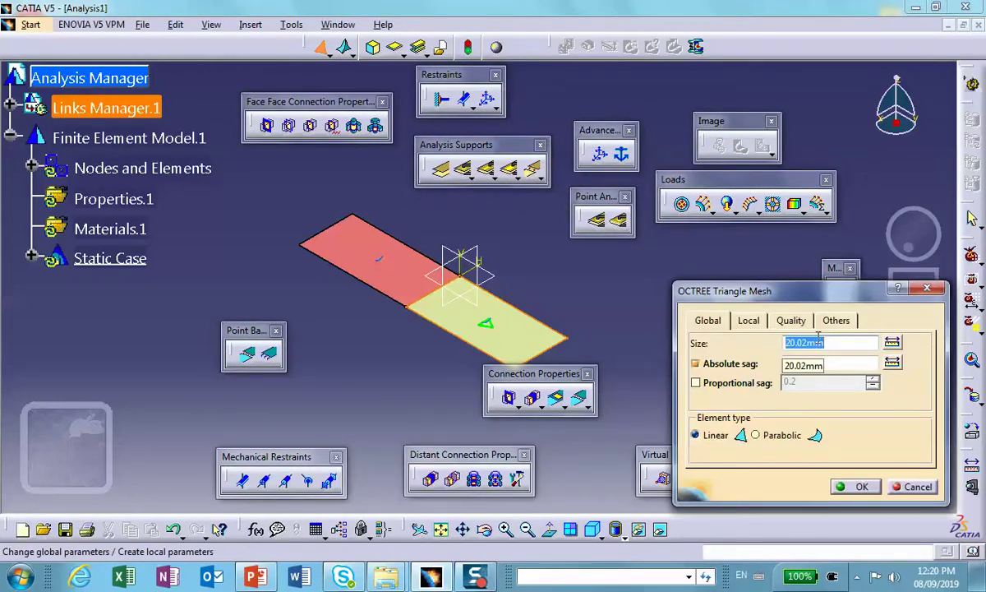
text(5)
click(858, 487)
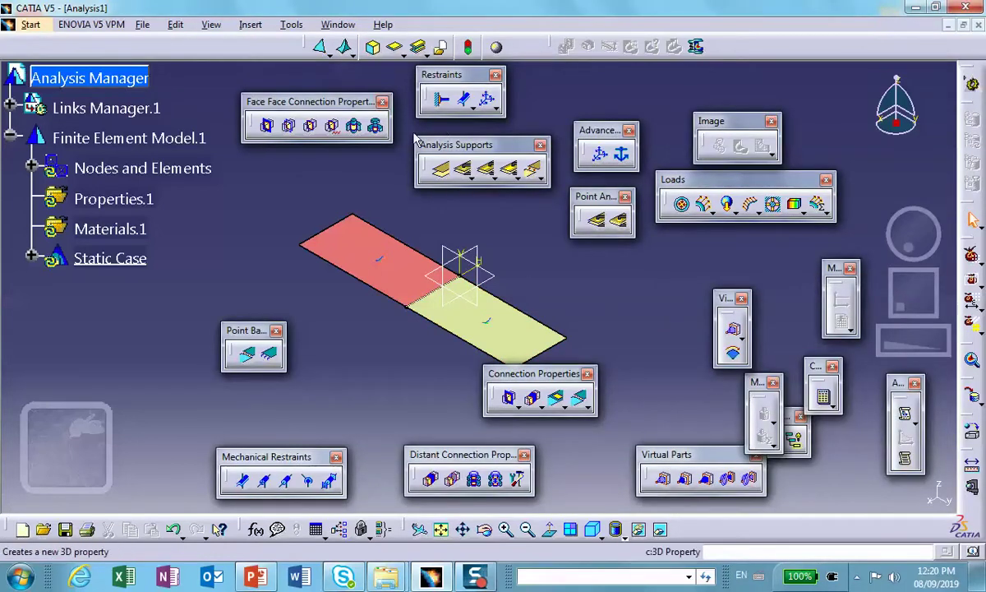
Step: Update and display the mesh under Nodes and Elements, then zoom in on the meshed plates
right_click(86, 164)
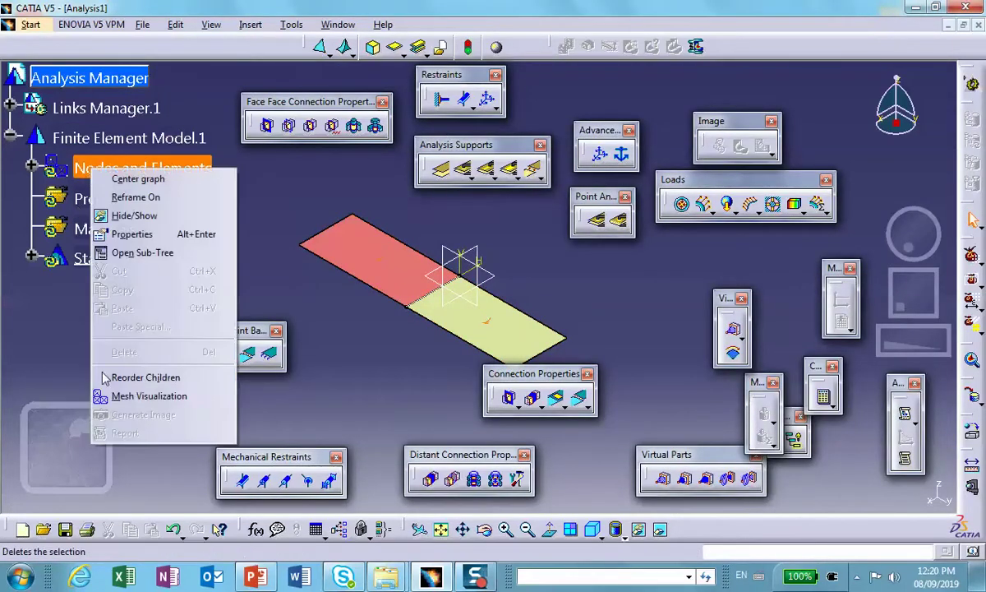
click(127, 399)
click(491, 325)
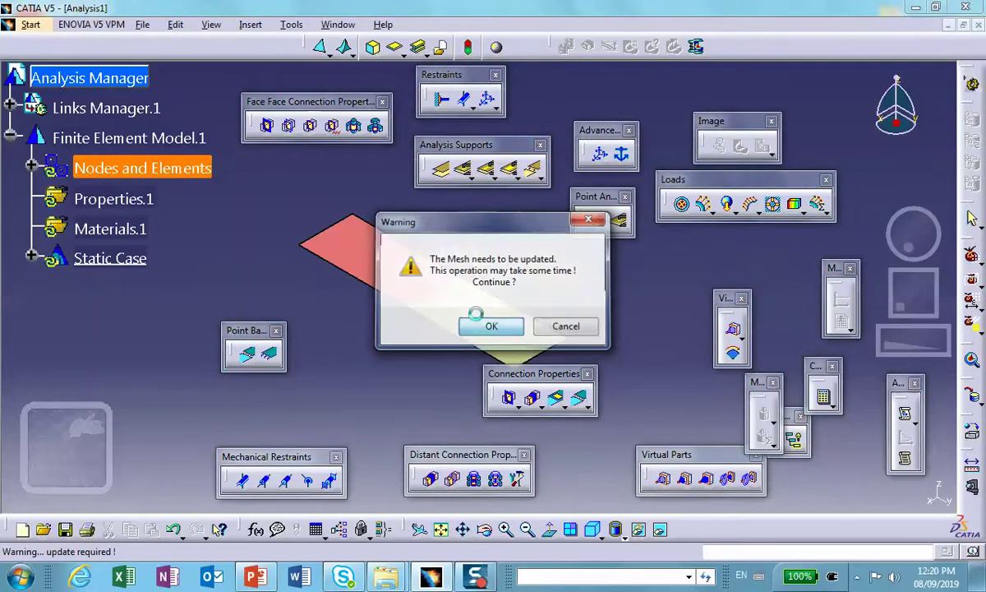
ctrl+middle_drag(341, 292, 360, 233)
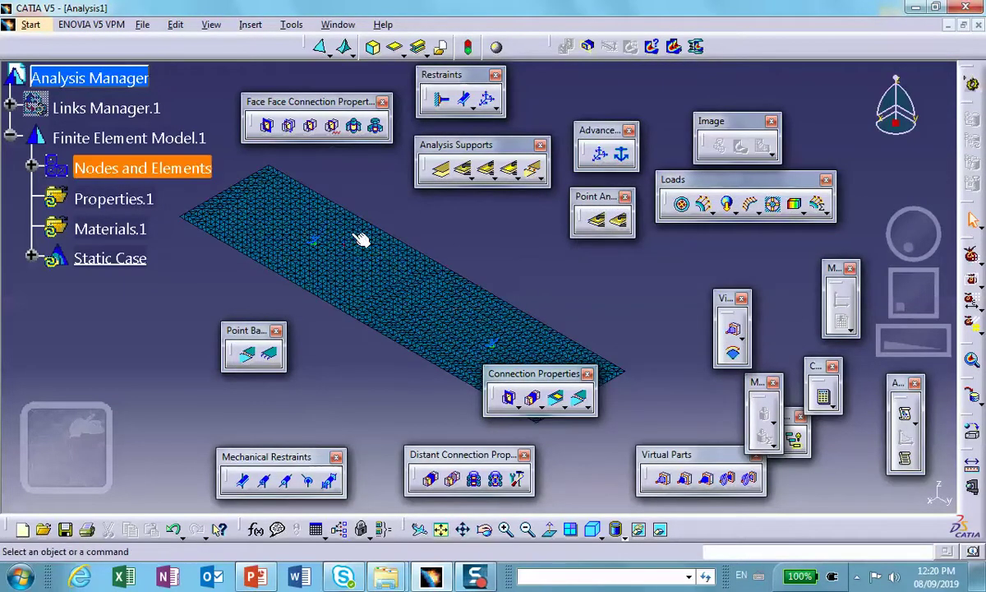
Step: Give OCTREE Triangle Mesh.1 a yellow fill colour and rotate to view both meshes
click(31, 167)
click(115, 197)
right_click(112, 193)
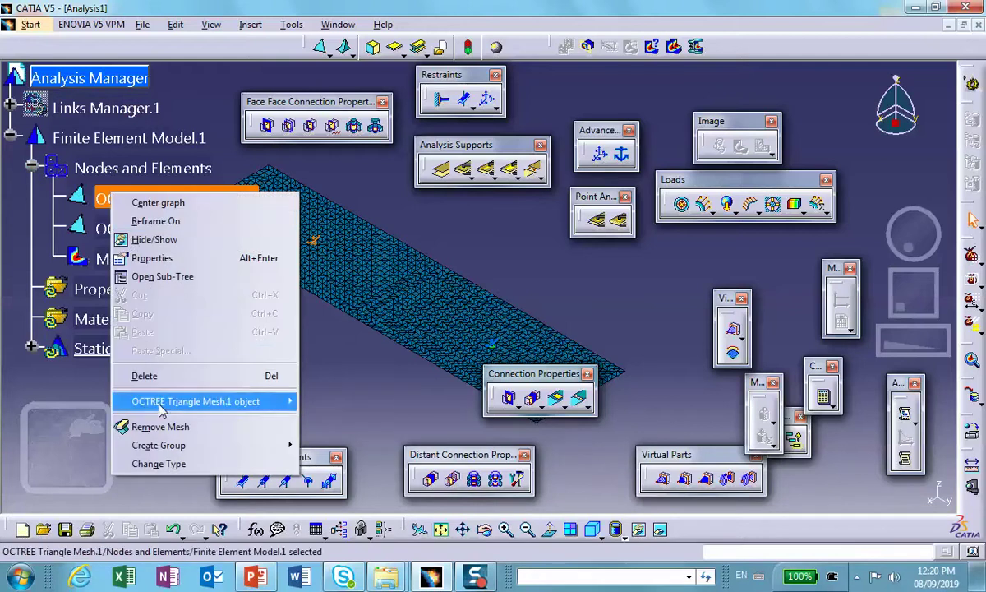
click(140, 259)
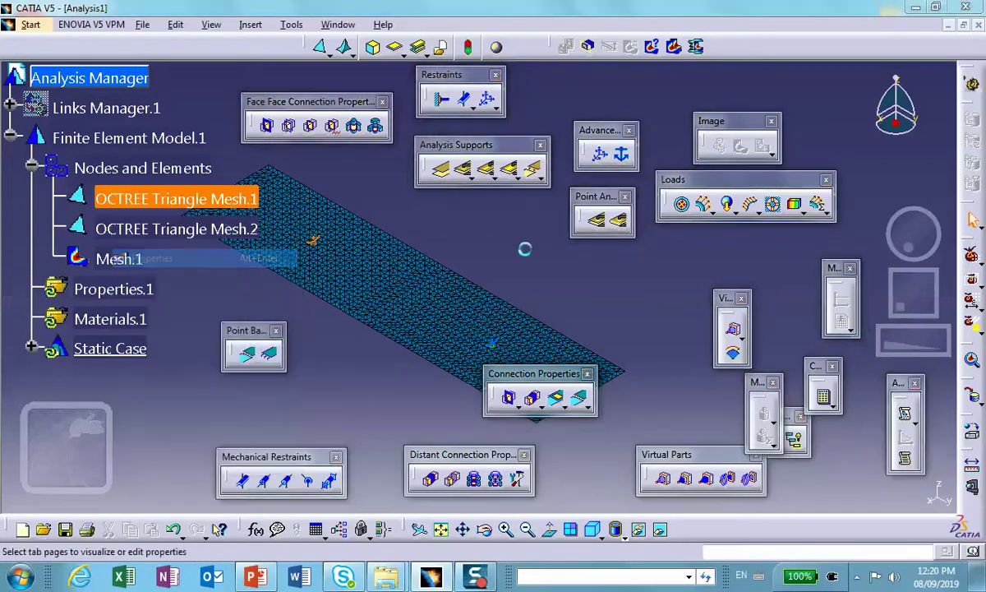
click(353, 166)
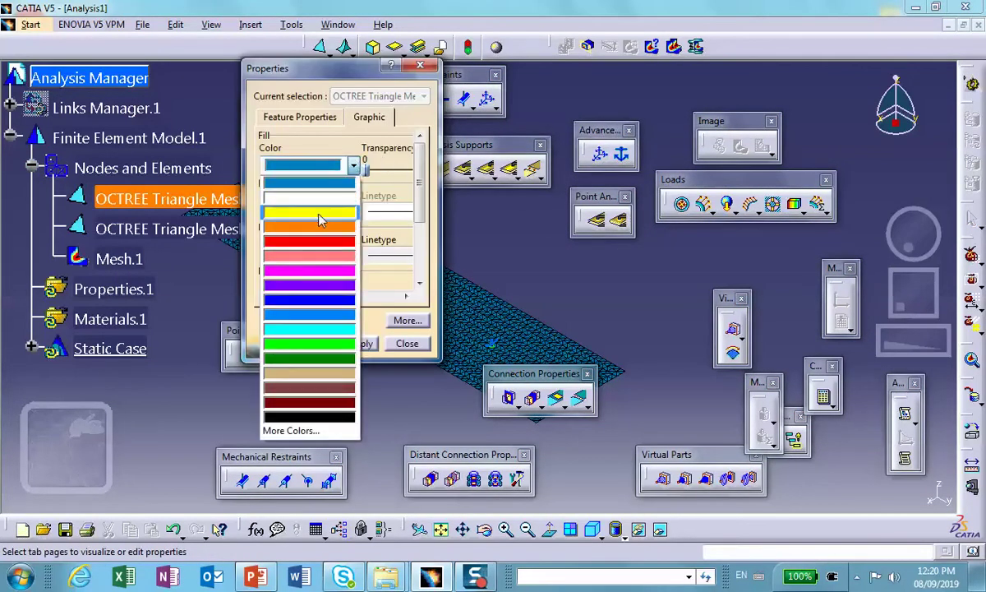
click(324, 218)
click(300, 344)
click(296, 315)
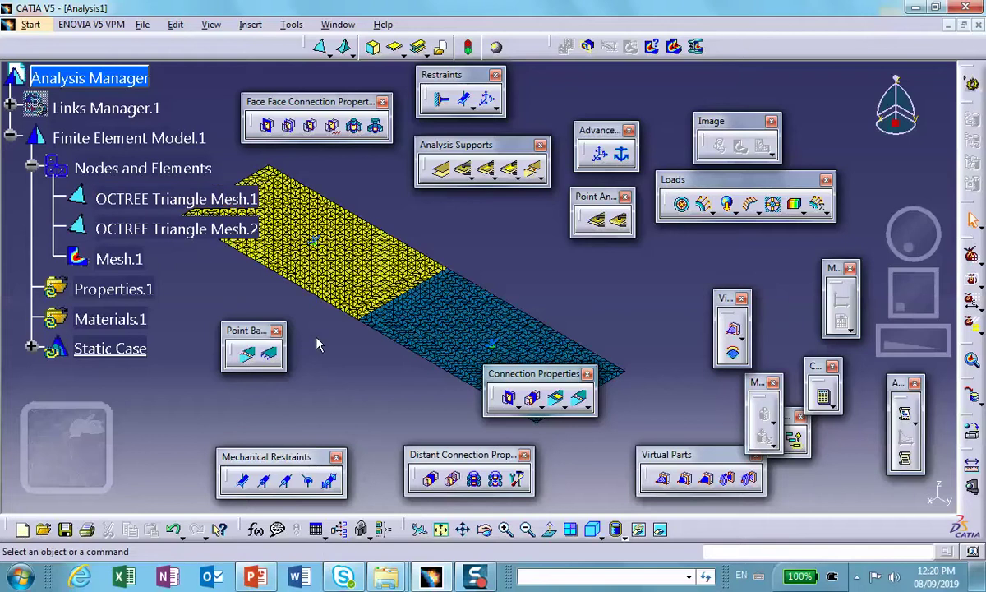
middle_drag(295, 316, 448, 304)
Step: Deactivate Mesh.1 and give each plate face a 4 mm Steel 2D property
right_click(129, 271)
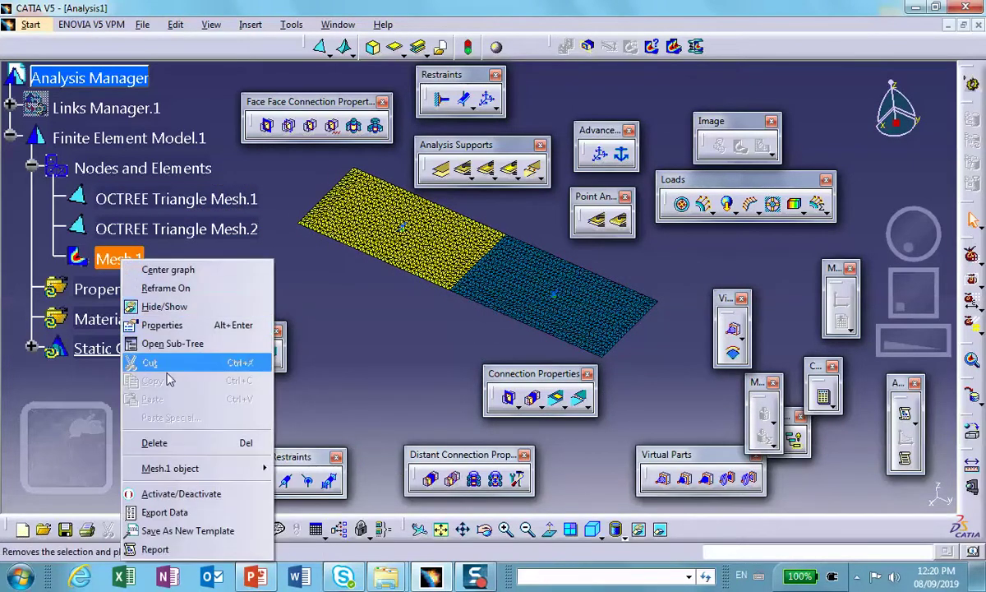
click(177, 494)
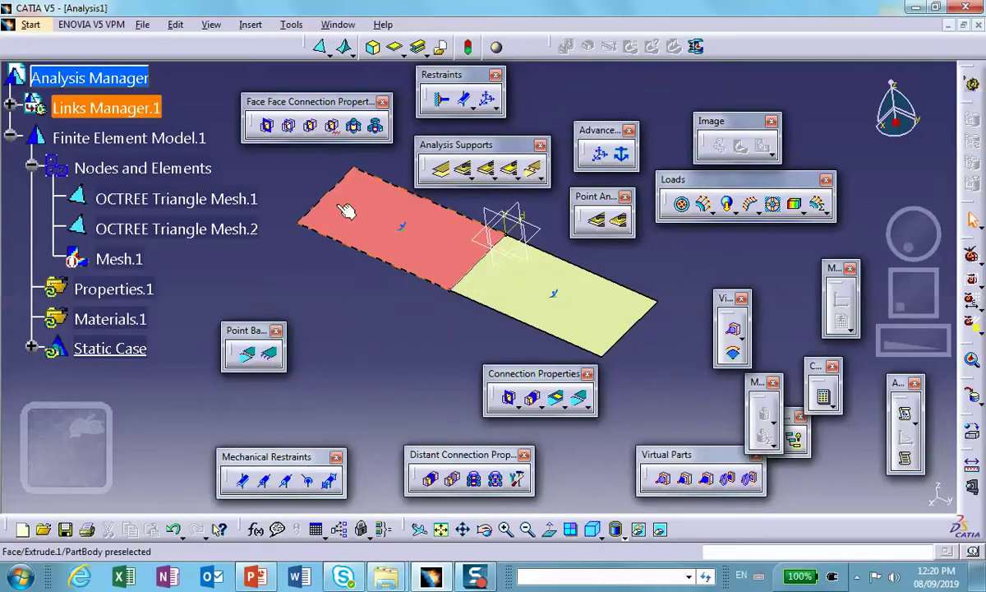
click(397, 49)
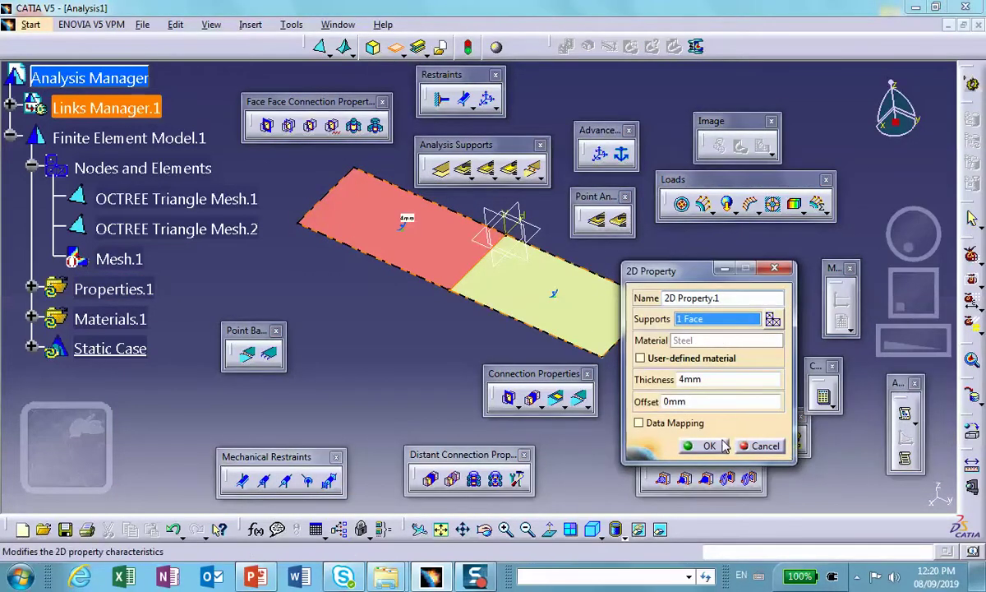
click(725, 445)
click(394, 50)
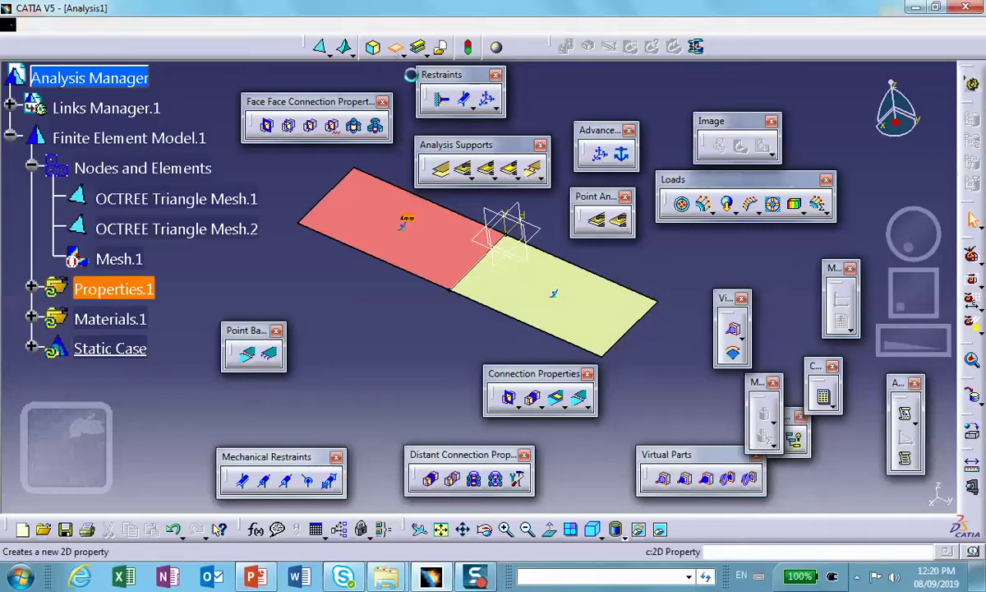
click(553, 304)
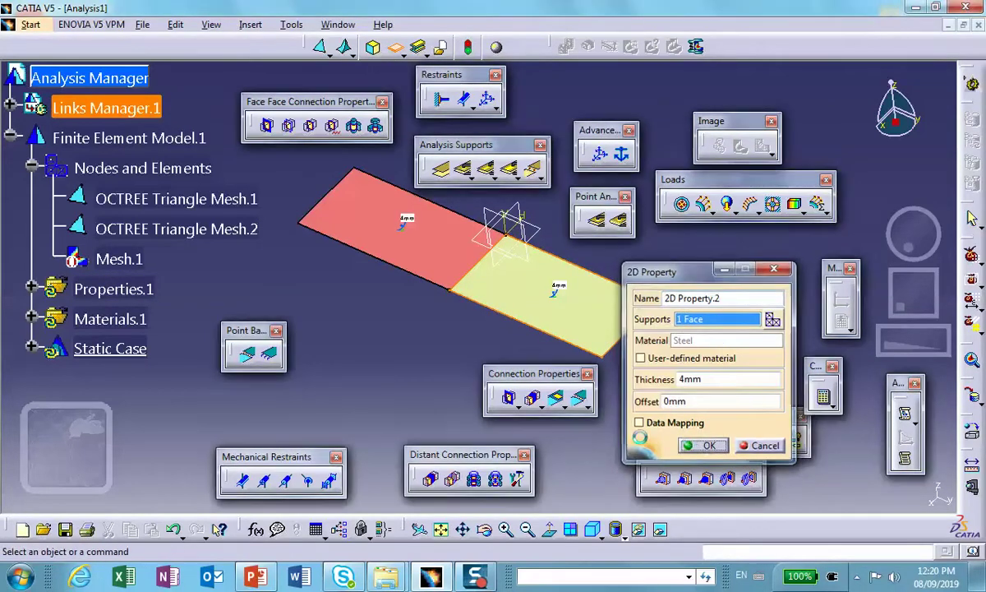
click(703, 446)
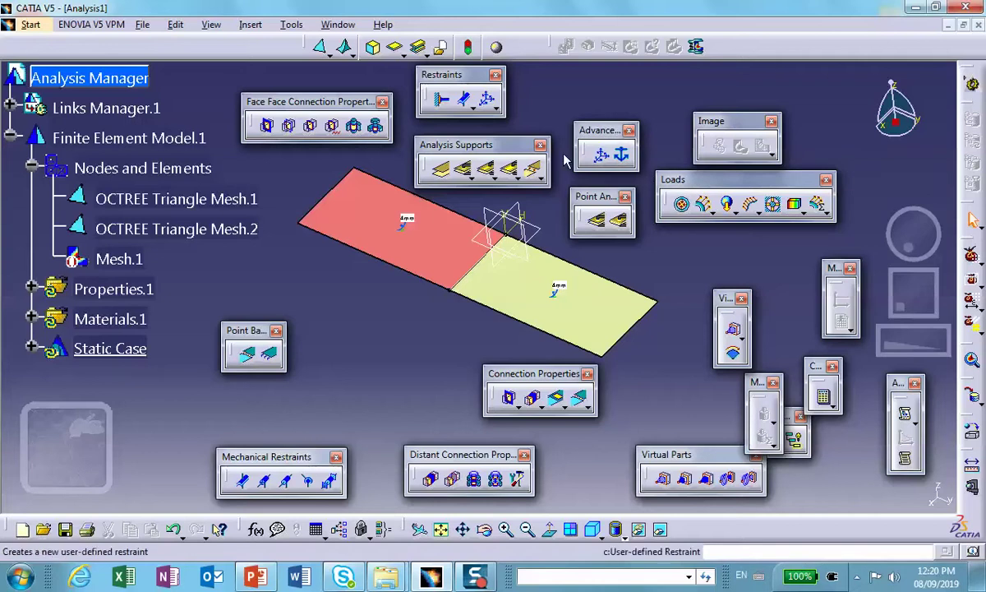
Step: Clamp the red plate's outer edge
click(441, 100)
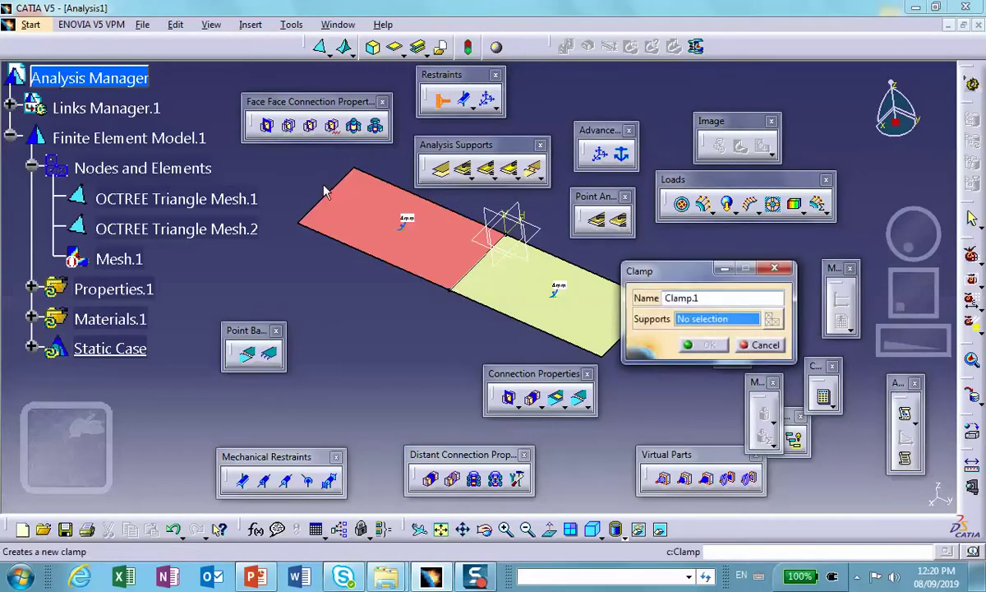
click(340, 197)
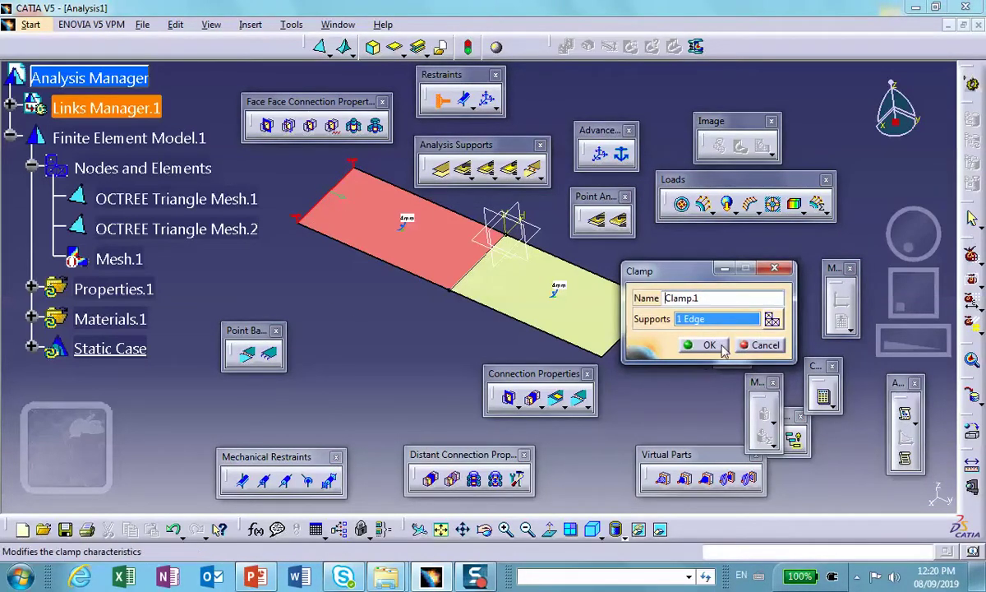
click(703, 344)
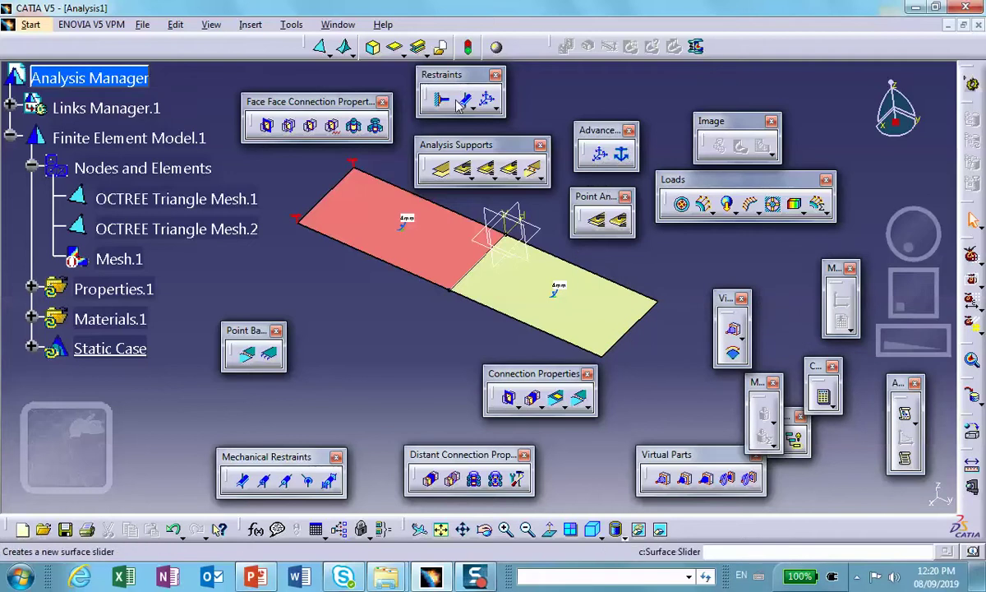
Step: Apply a 100 N distributed force in −Z on the yellow plate's far edge
click(704, 205)
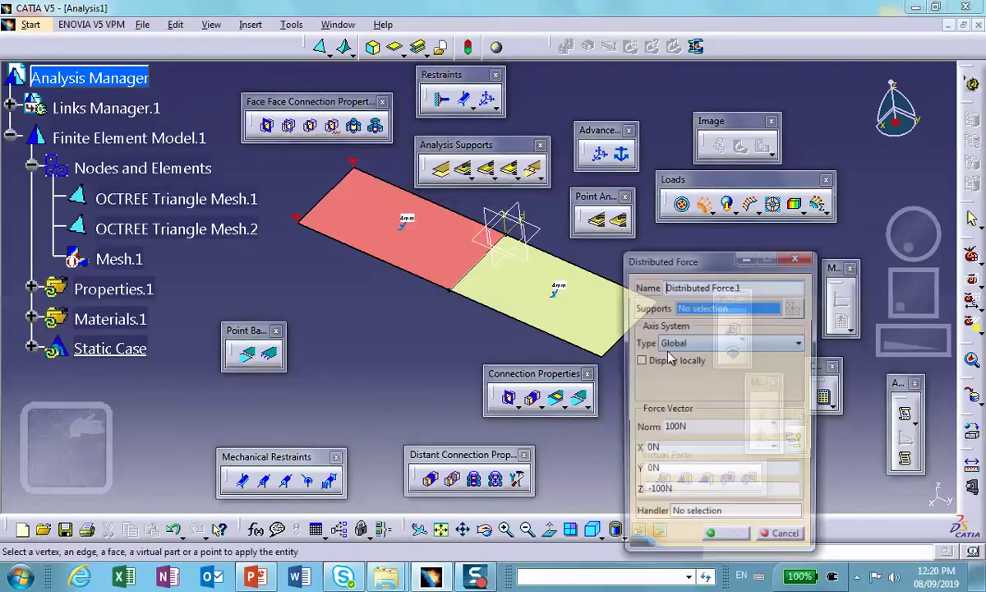
middle_drag(584, 292, 489, 282)
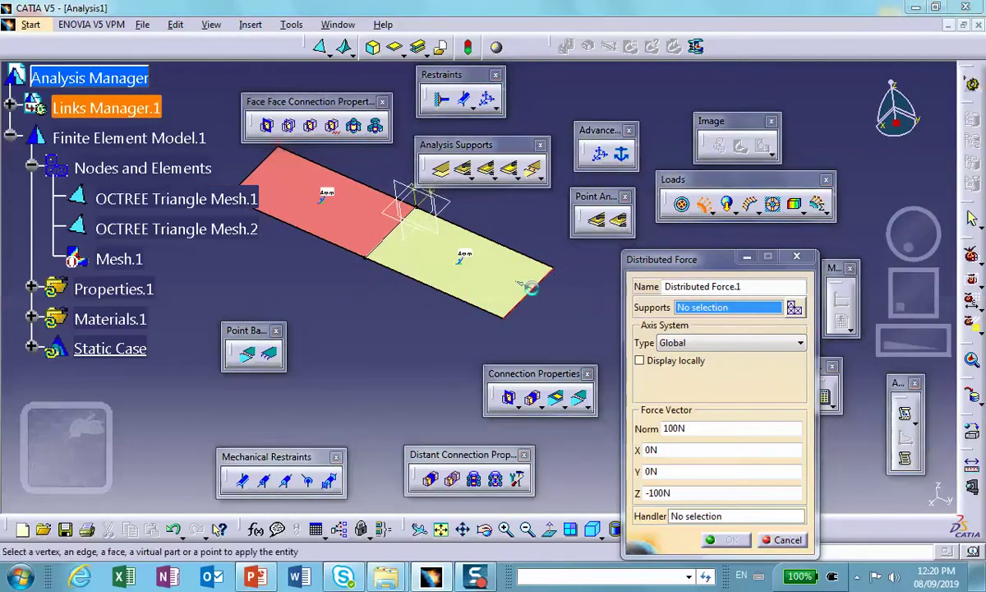
click(522, 294)
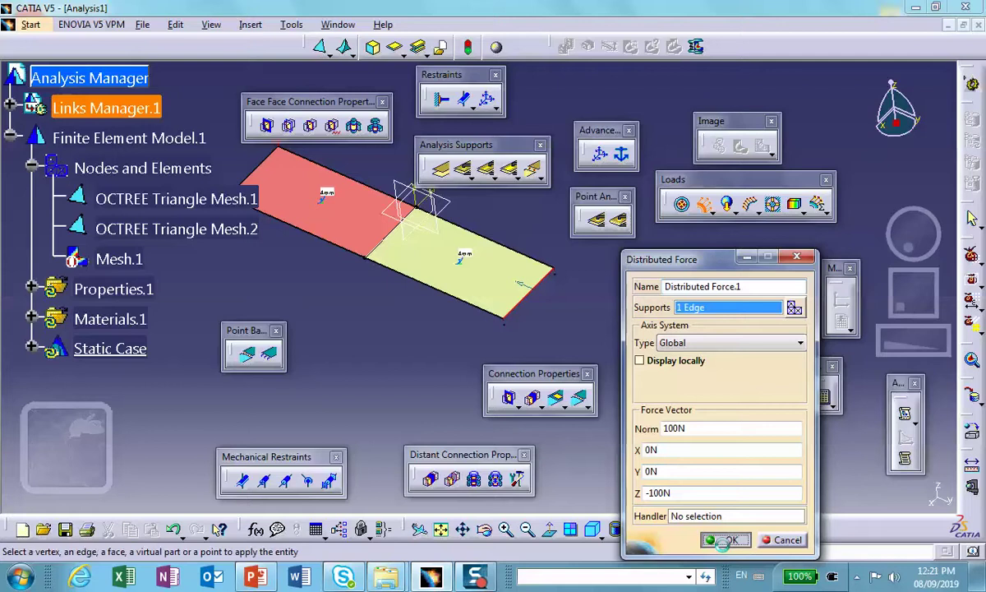
click(727, 539)
right_click(557, 382)
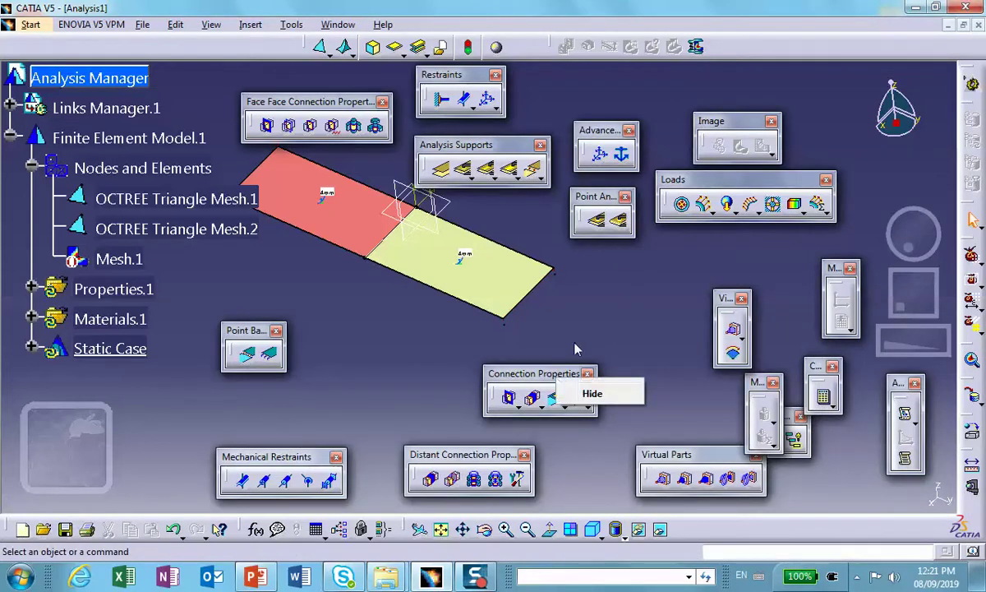
Step: Zoom in close on the two plates and hide Sketch.1 through its edge's Hide/Show
click(594, 325)
middle_drag(592, 319, 477, 214)
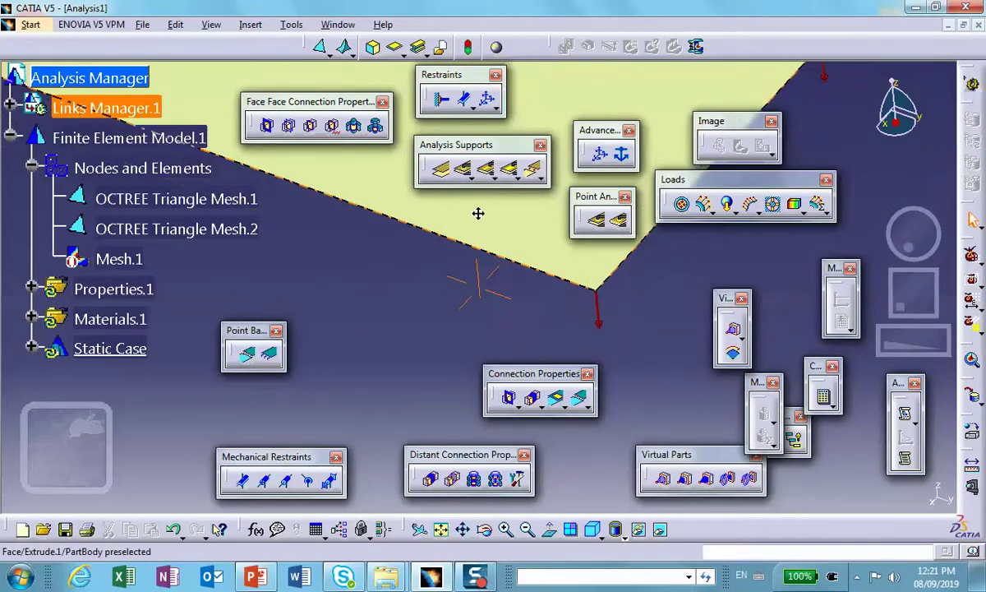
middle_drag(601, 300, 601, 296)
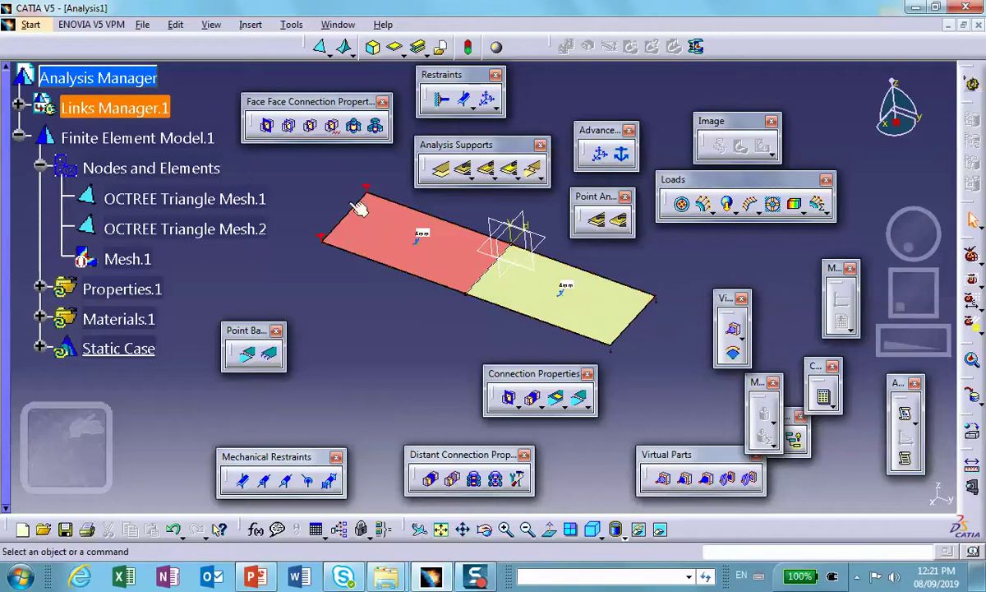
middle_drag(444, 305, 426, 293)
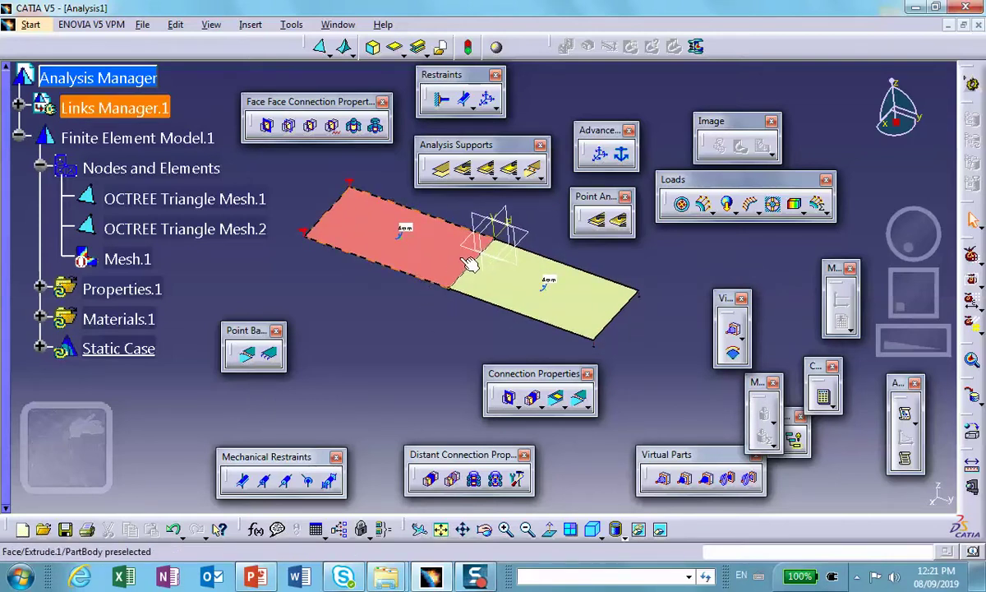
middle_drag(470, 281, 438, 319)
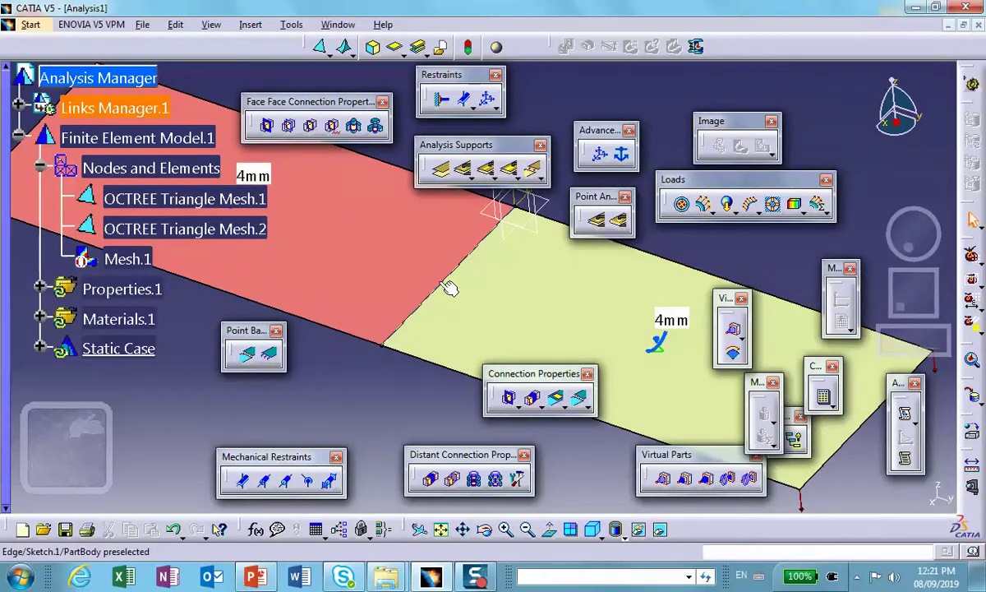
right_click(447, 285)
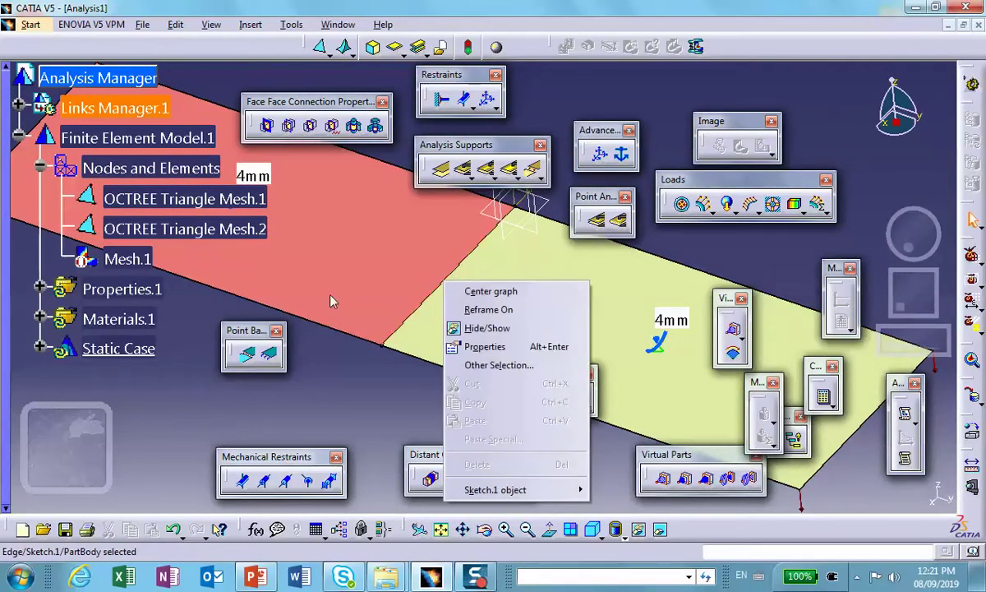
mouse_move(471, 490)
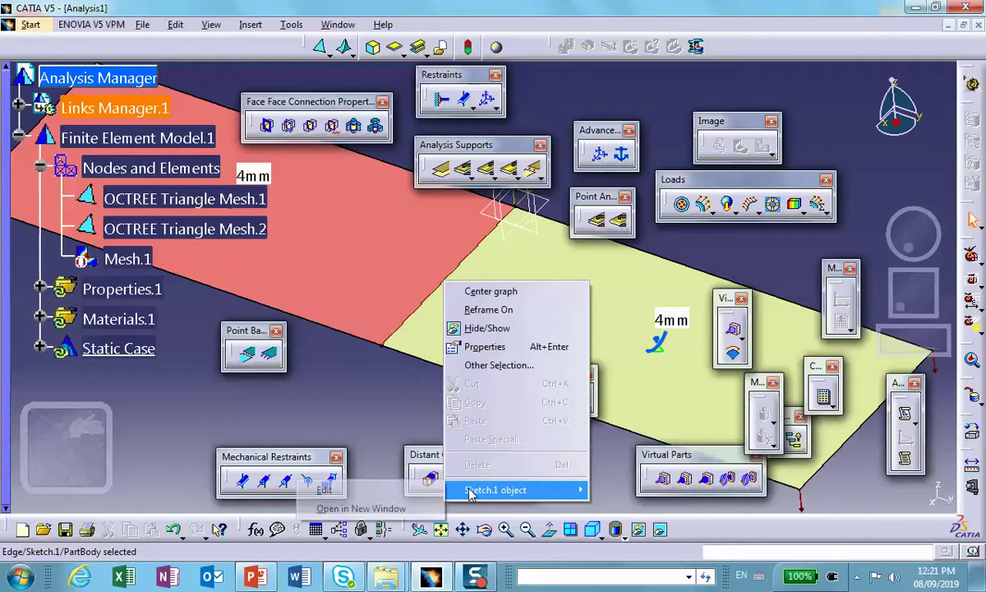
click(488, 328)
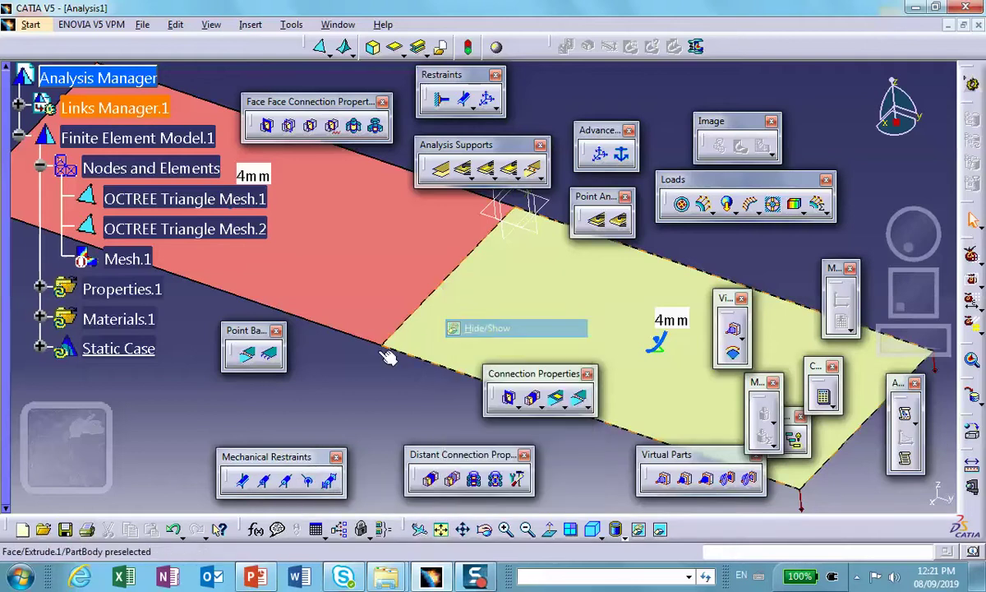
middle_drag(440, 301, 454, 255)
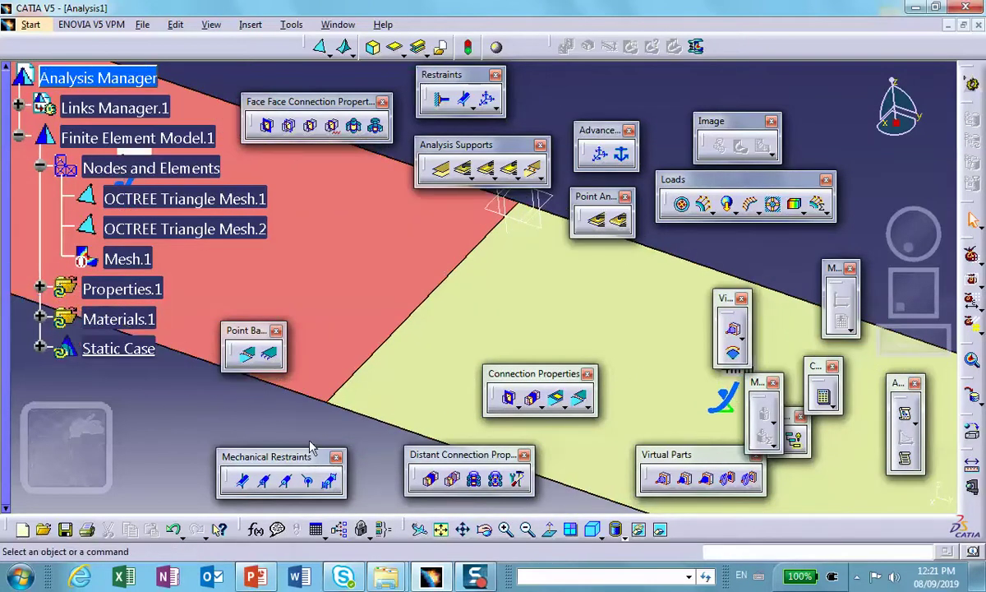
Step: Start a Points to Points connection, hiding the yellow face, picking two red-plate vertices and its mesh part
click(535, 171)
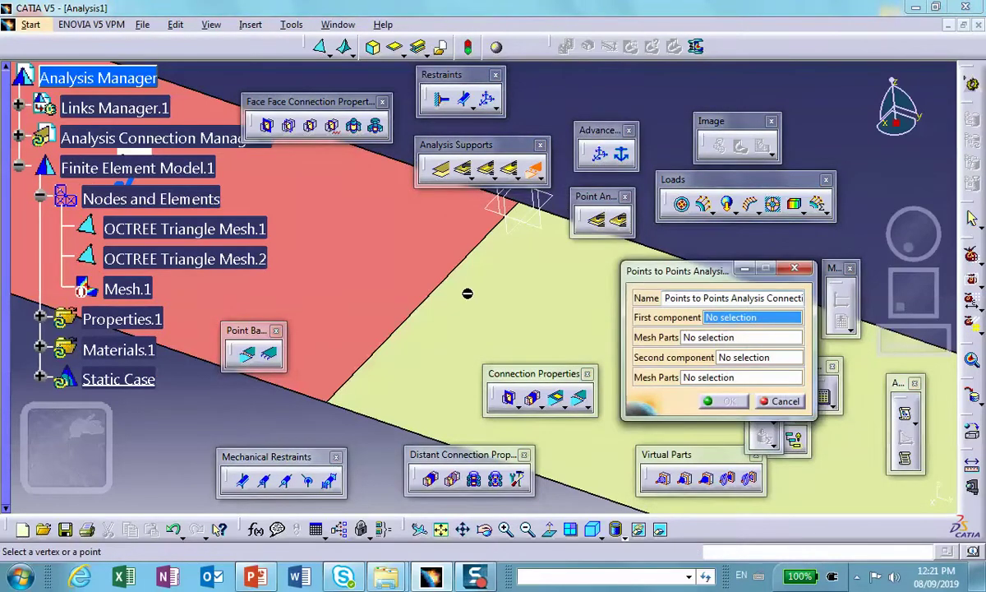
middle_drag(467, 294, 510, 403)
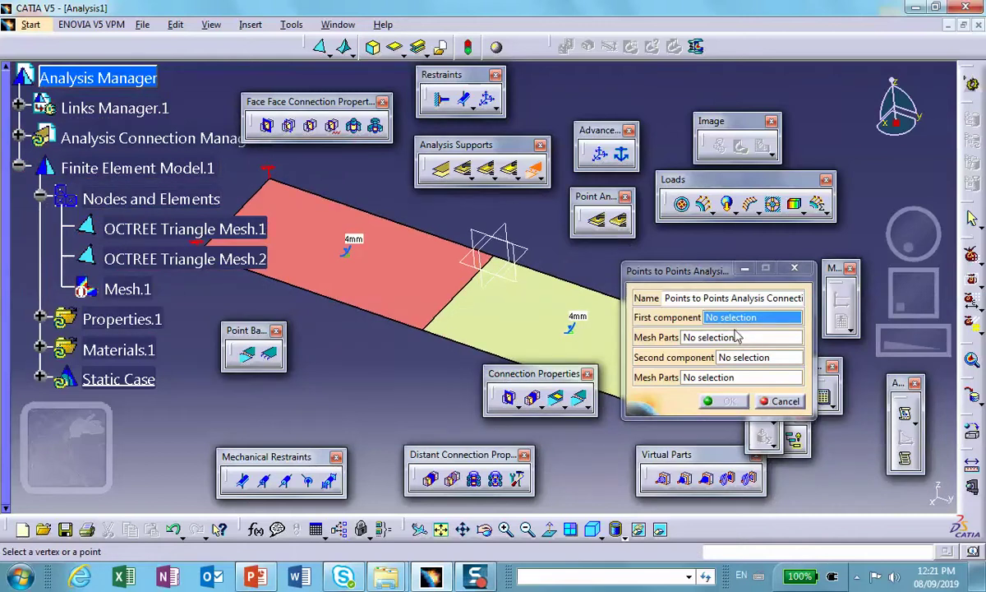
middle_drag(503, 319, 458, 294)
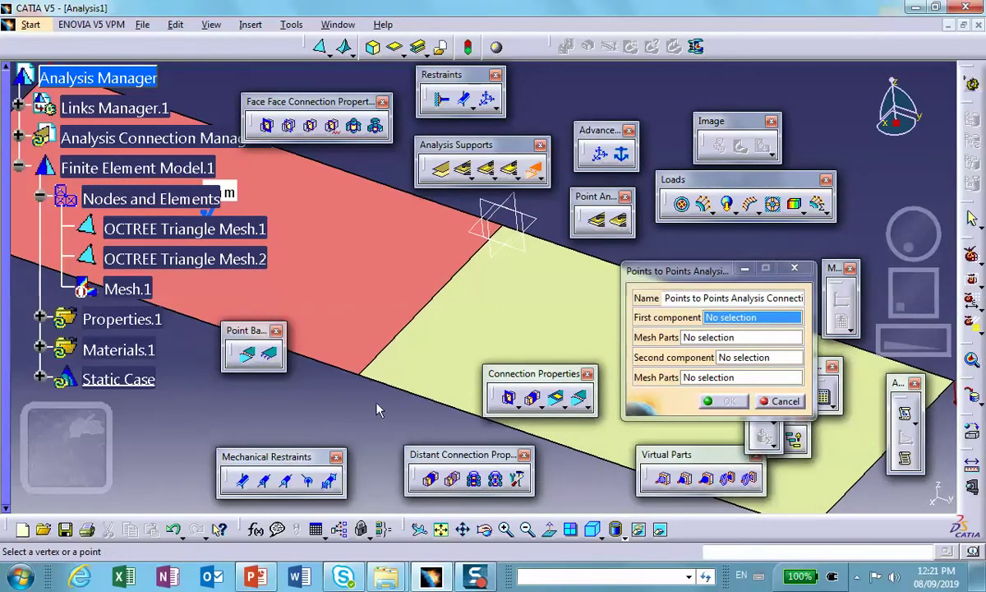
right_click(425, 338)
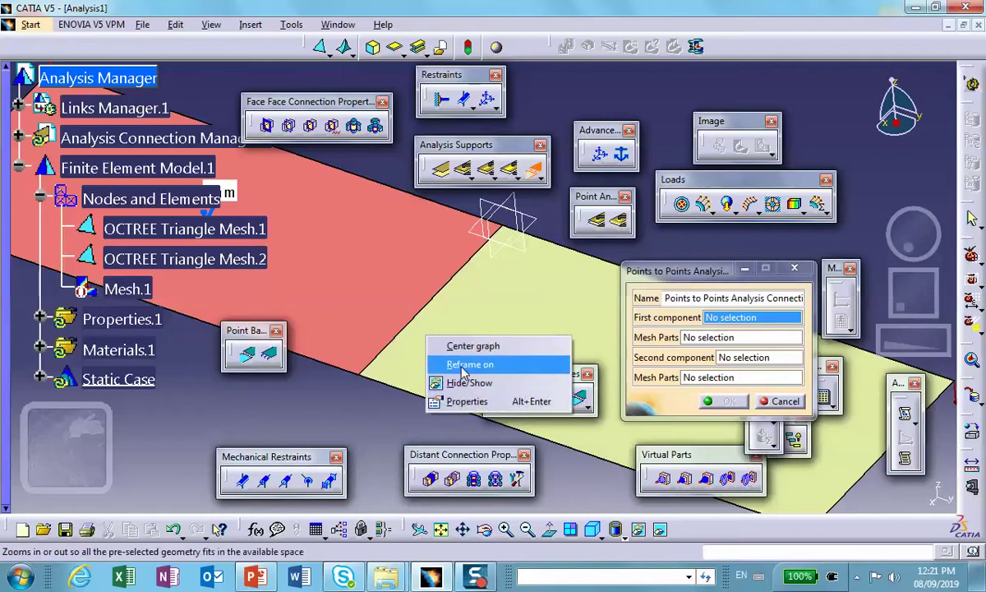
click(465, 382)
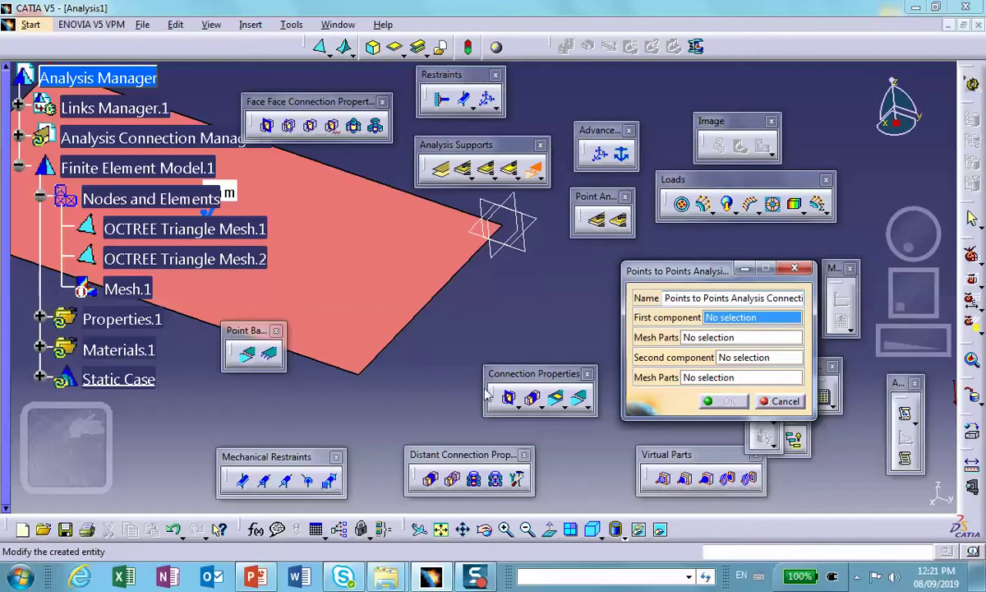
click(360, 375)
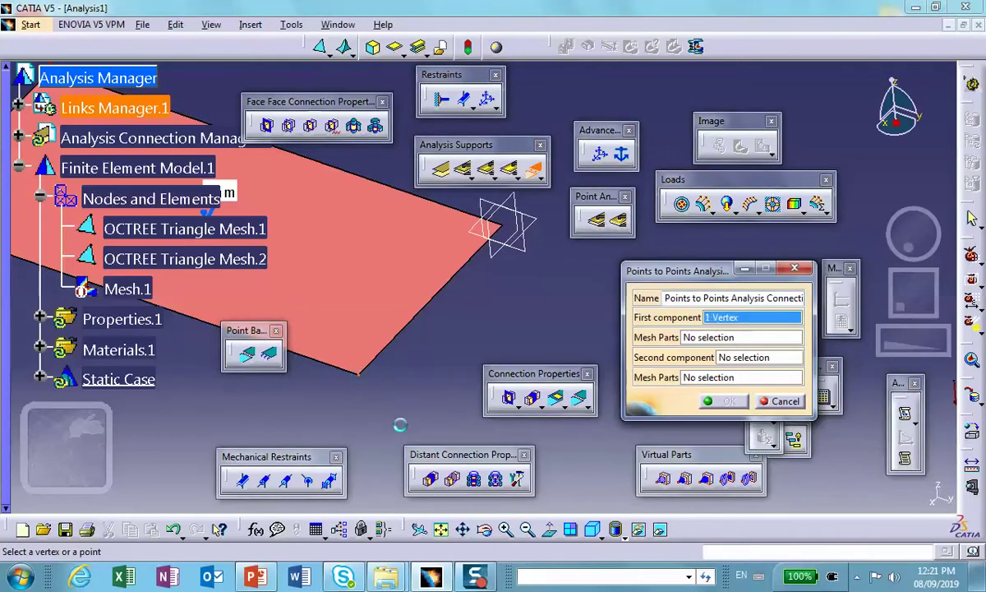
click(513, 234)
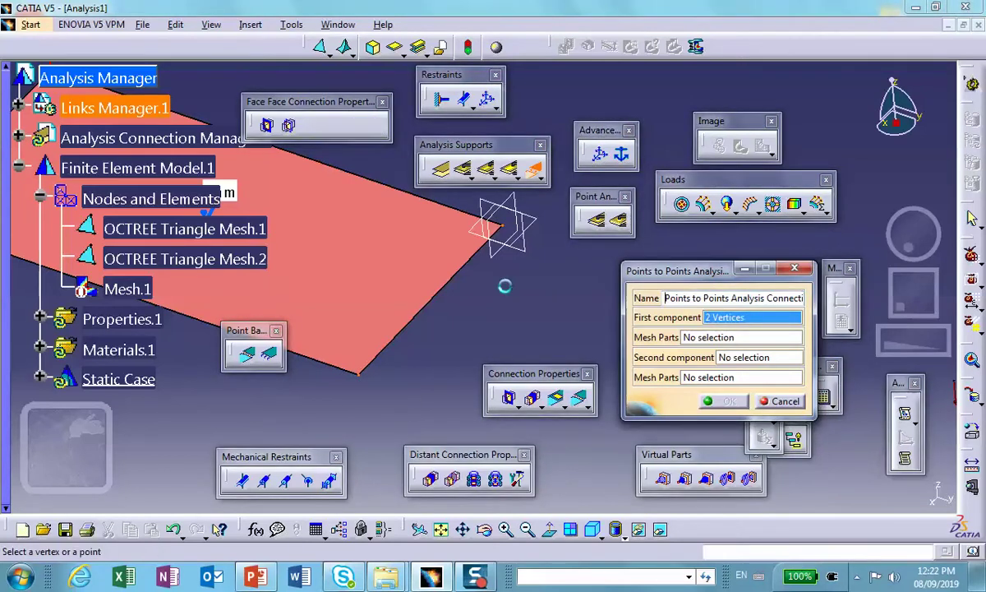
click(687, 338)
middle_drag(400, 326, 448, 286)
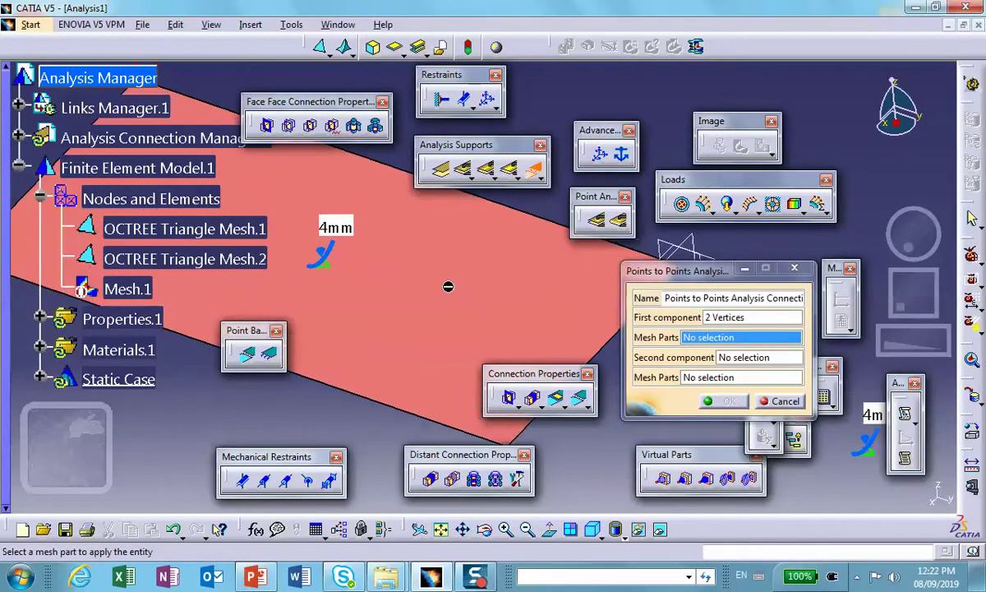
click(328, 263)
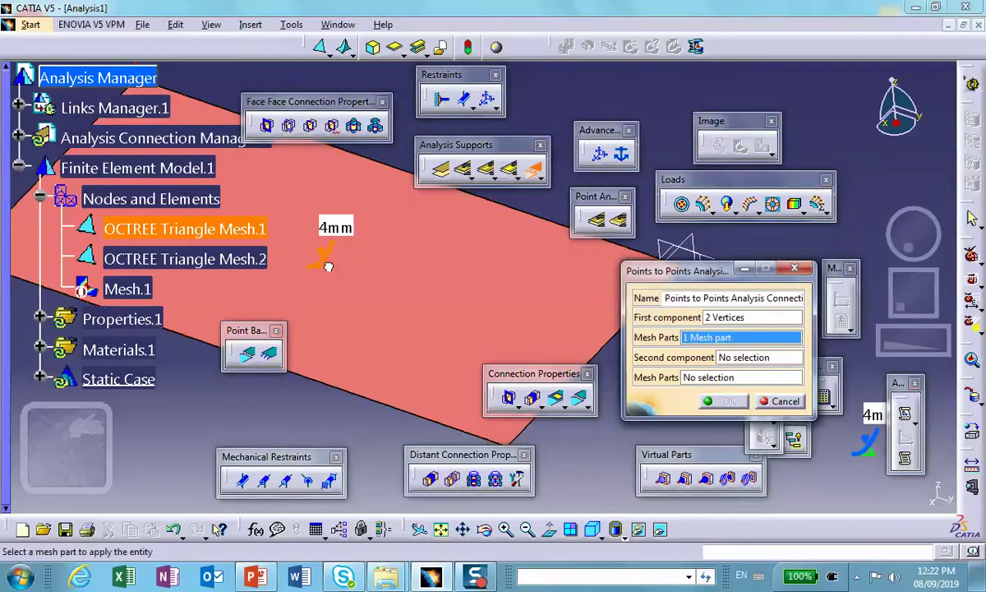
Step: Restore the yellow plate from hidden space and hide the red plate instead
click(737, 361)
middle_drag(557, 337, 267, 271)
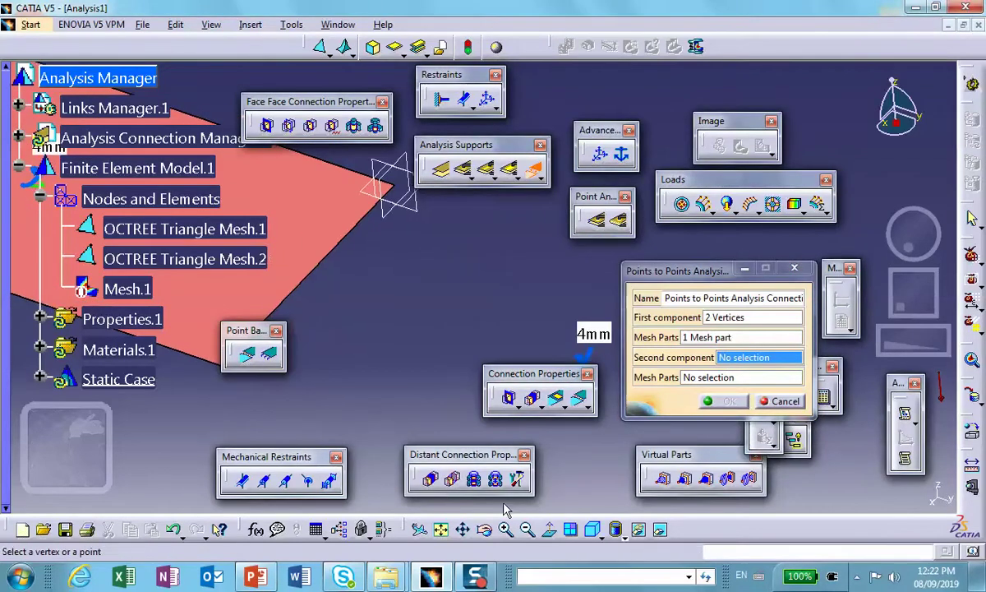
click(660, 533)
right_click(449, 403)
click(460, 446)
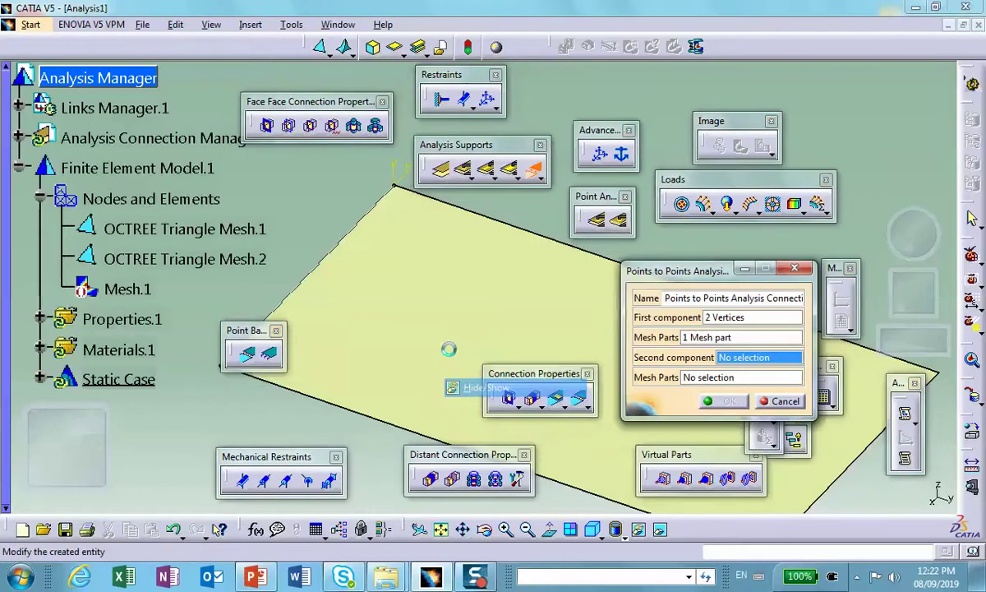
click(660, 533)
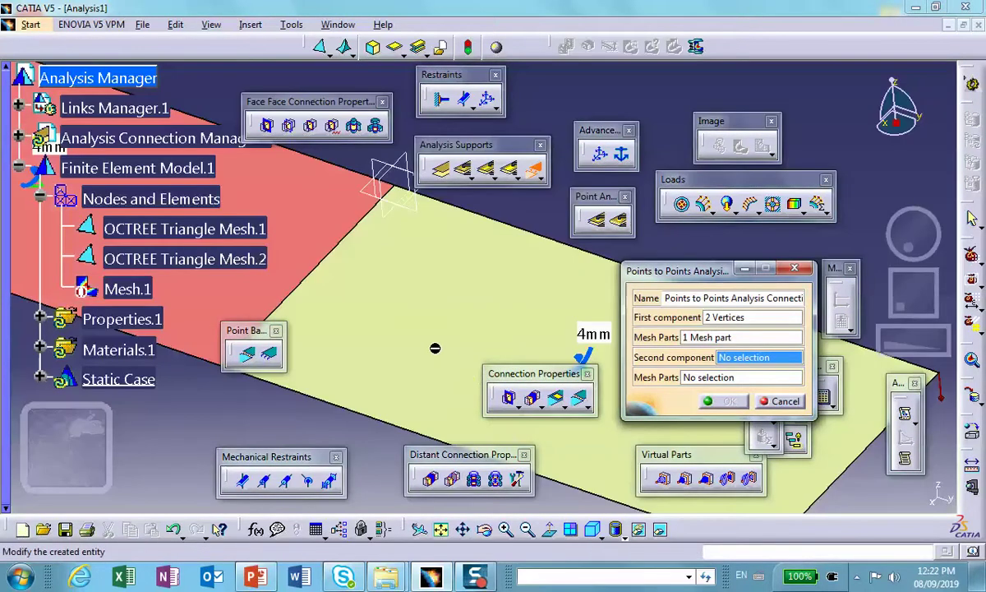
middle_drag(435, 348, 319, 381)
right_click(339, 408)
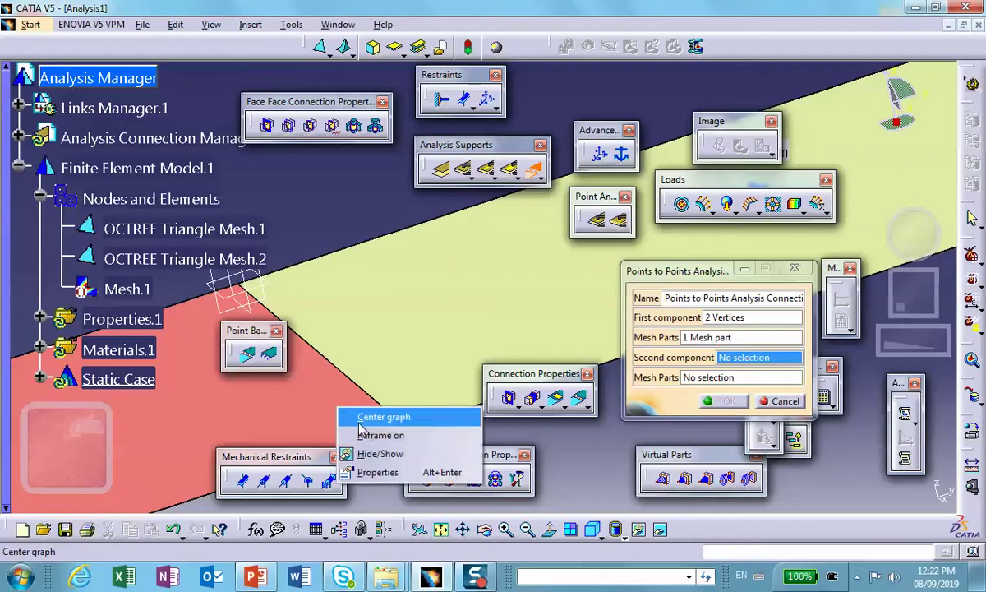
click(359, 452)
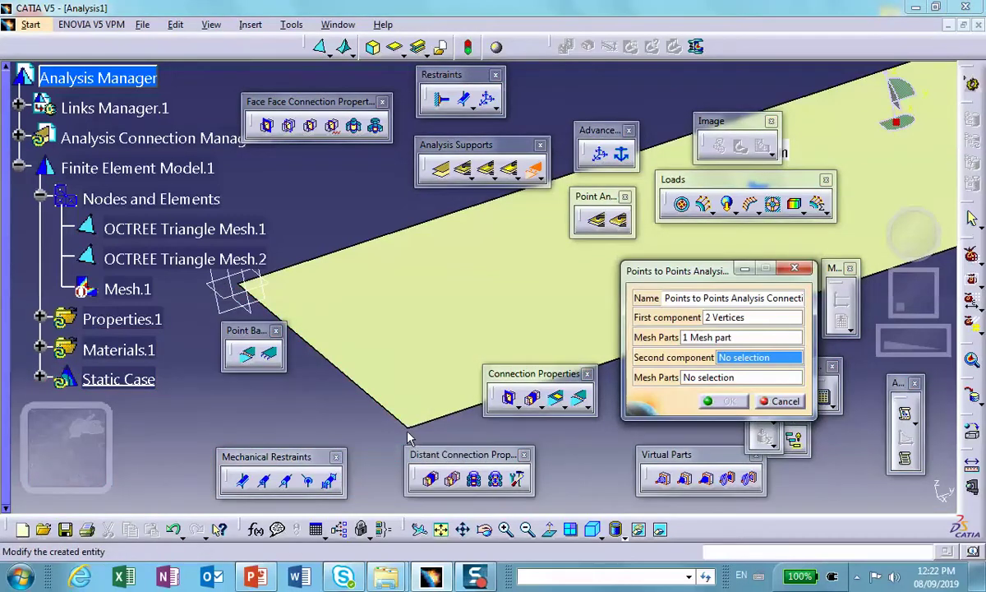
Step: Pick two yellow-plate corner vertices and the yellow plate's mesh part as the second component
click(408, 429)
middle_drag(408, 428, 351, 324)
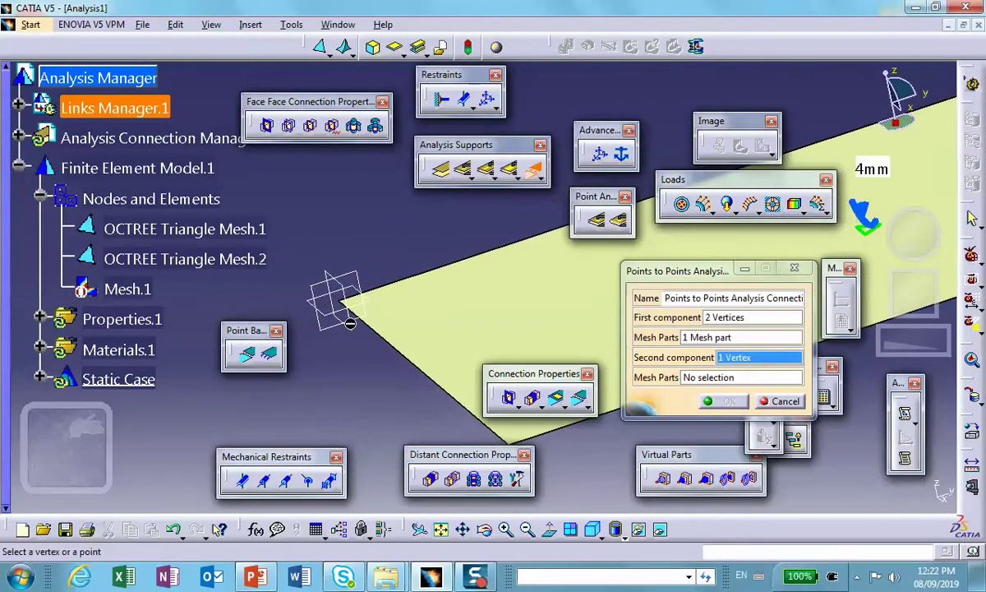
click(337, 302)
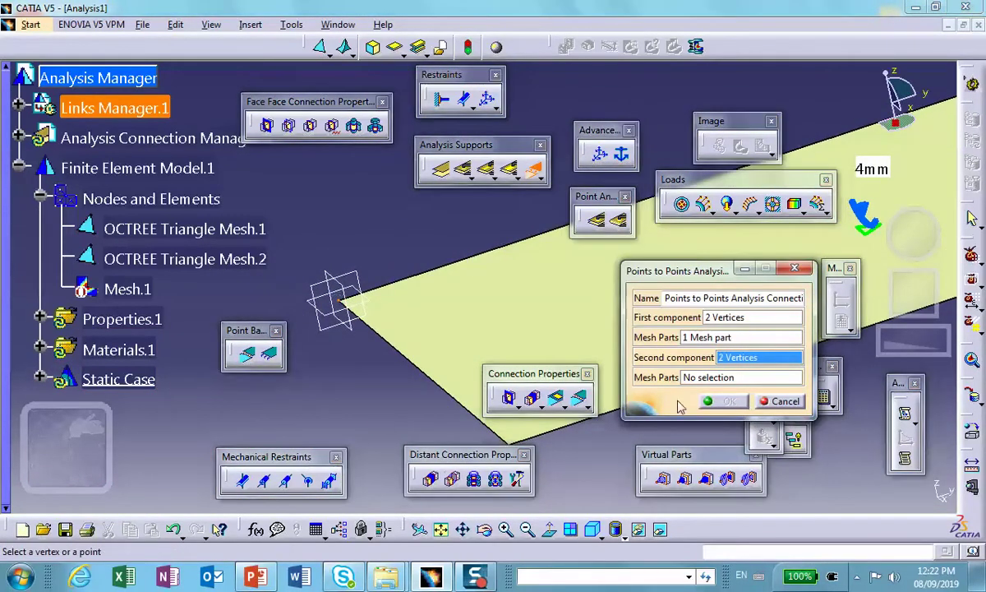
click(712, 378)
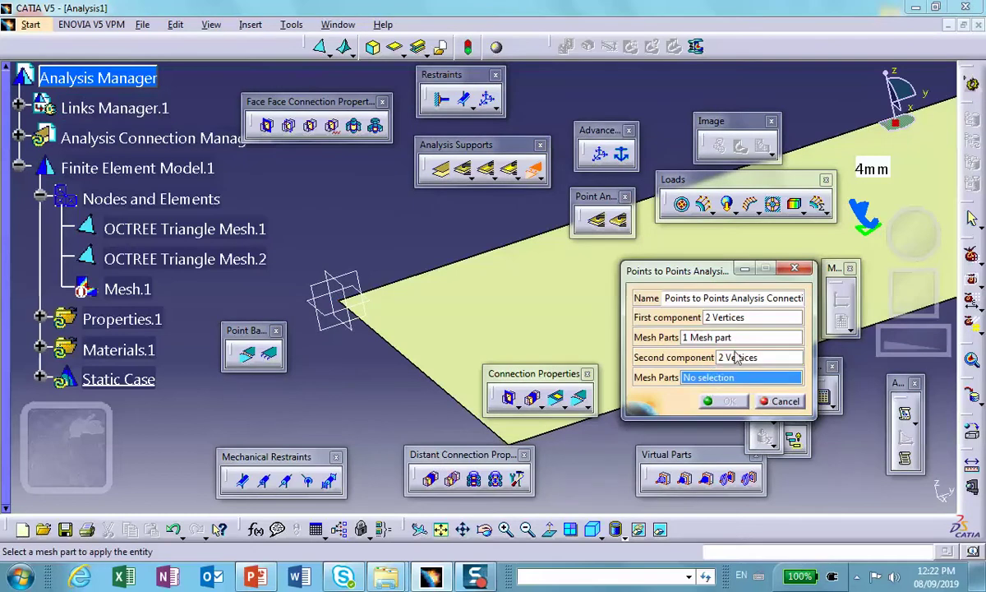
click(869, 226)
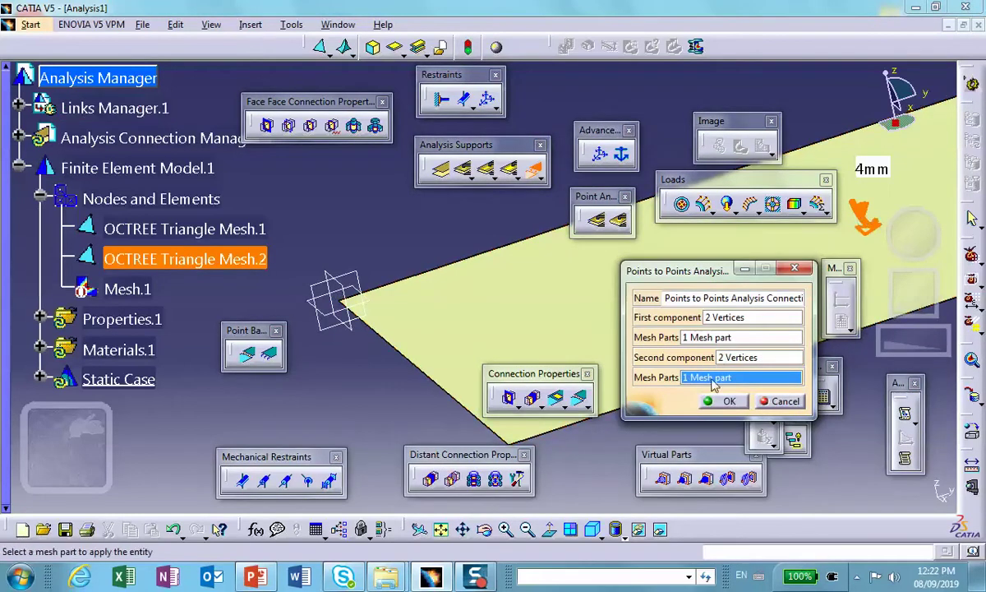
Step: Confirm Points to Points Analysis Connection.1 and expand Analysis Connections.1 to show it
click(728, 401)
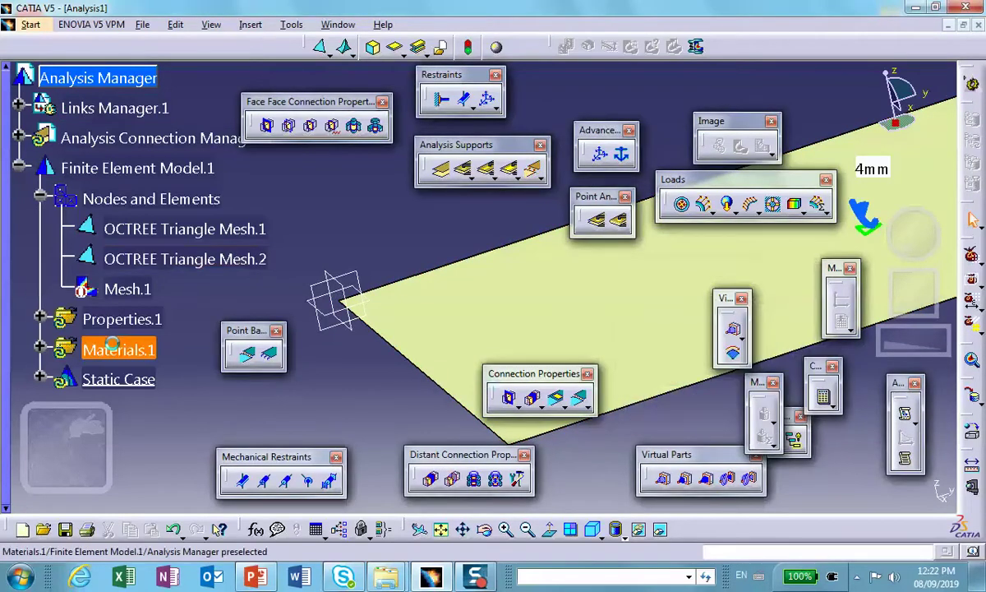
click(18, 137)
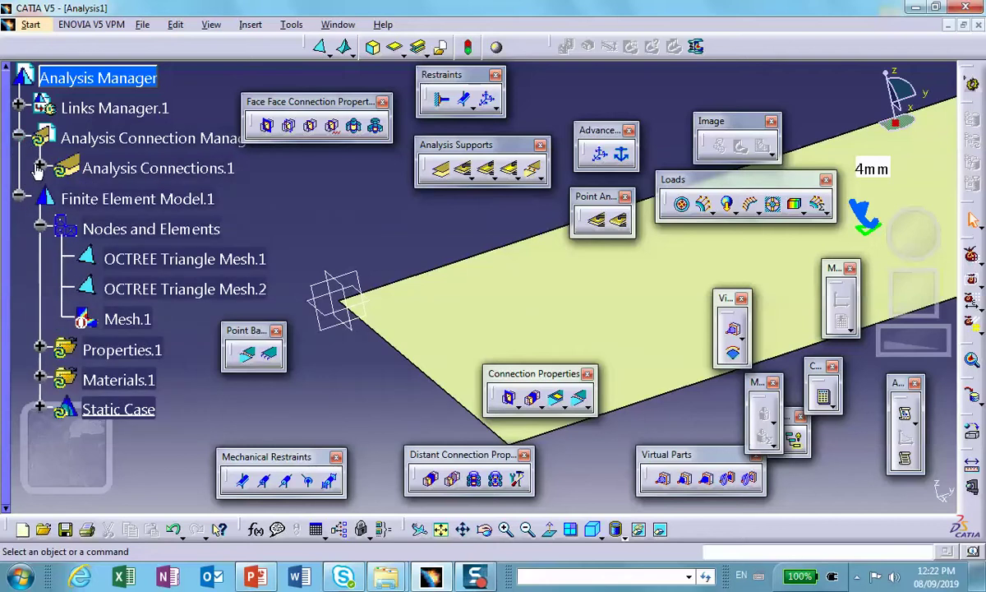
click(39, 168)
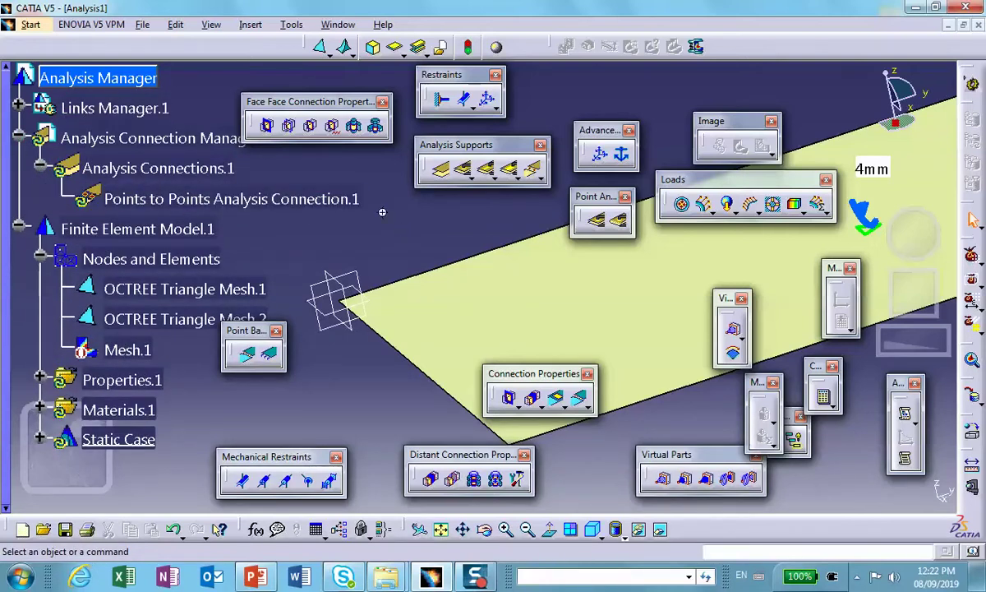
middle_drag(382, 212, 561, 308)
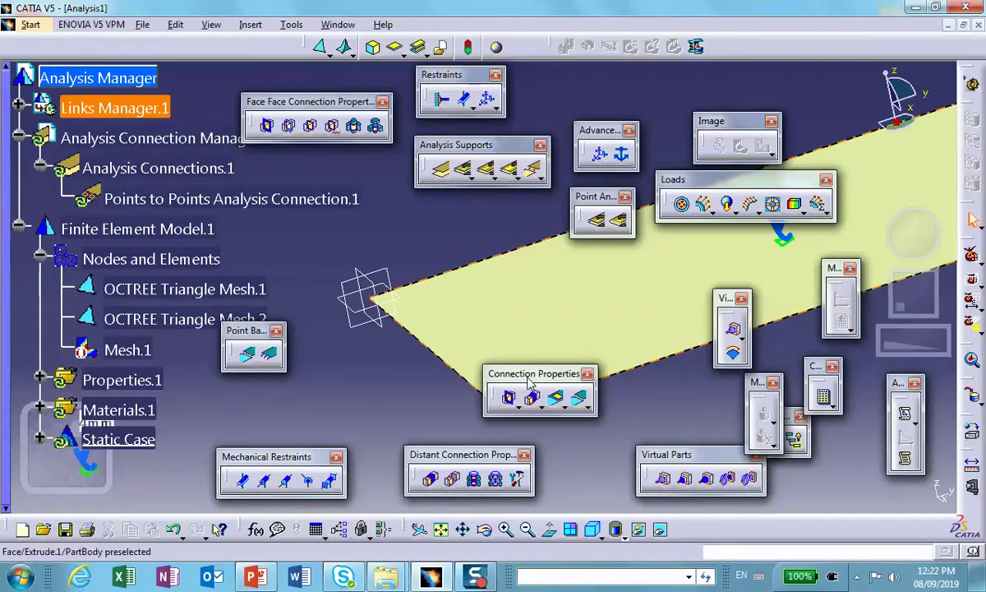
Step: Move the Connection Properties toolbar and tear off the Nodes to Nodes flyout as a floating toolbar
drag(451, 236, 427, 197)
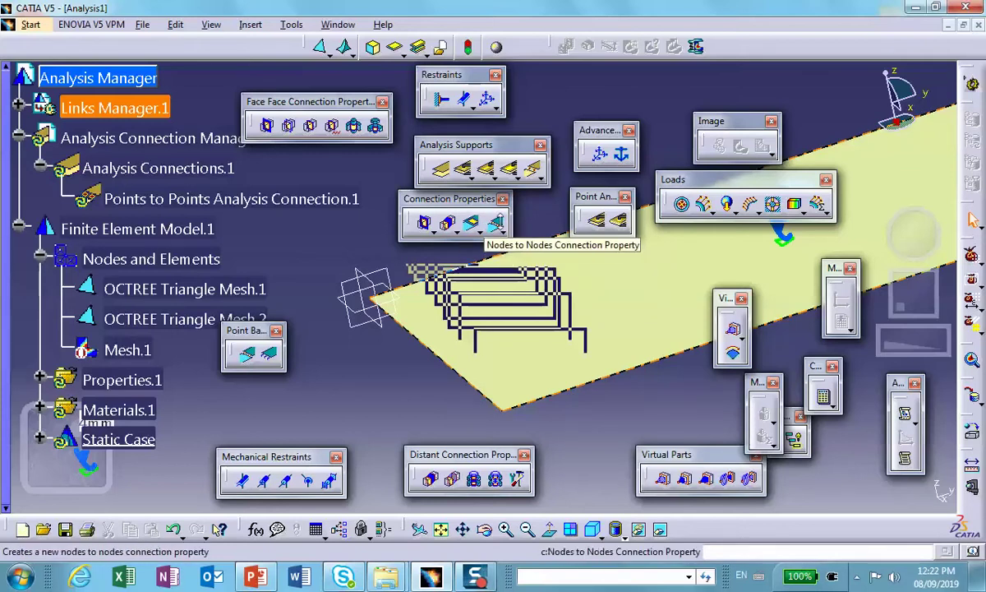
click(500, 226)
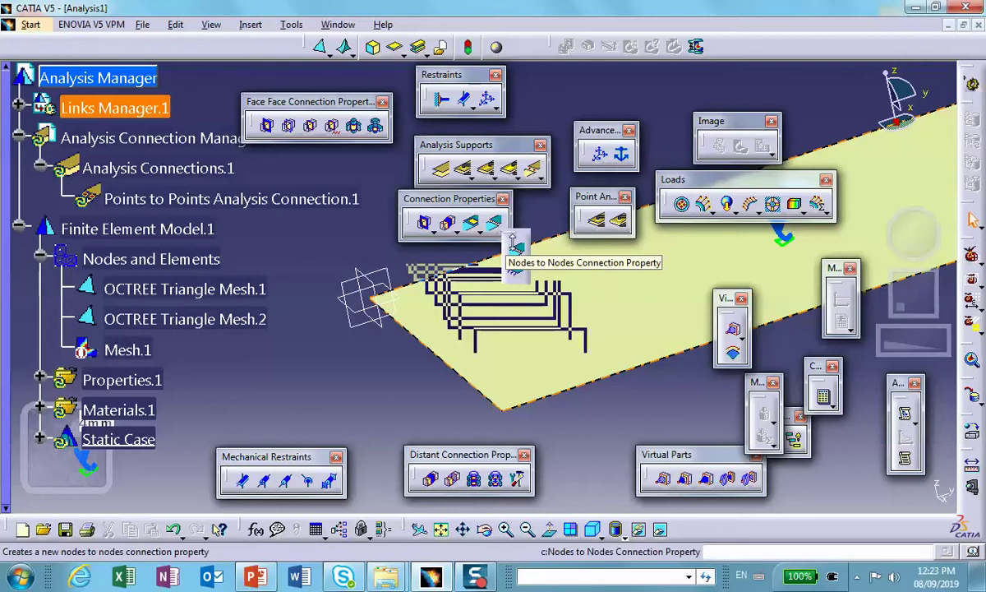
drag(508, 237, 354, 366)
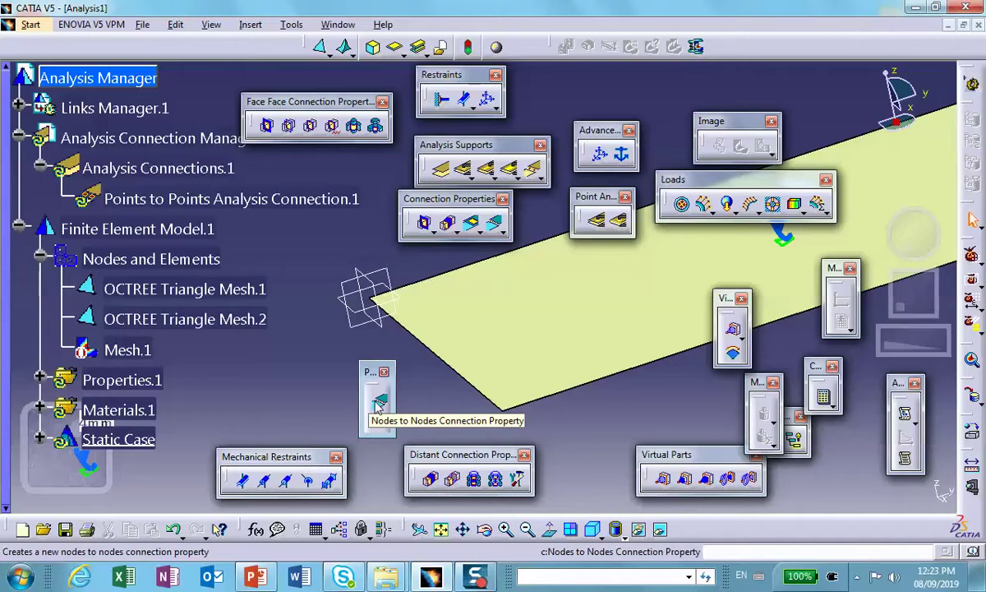
Step: Add a Rigid Nodes to Nodes connection property on Points to Points Analysis Connection.1
click(379, 402)
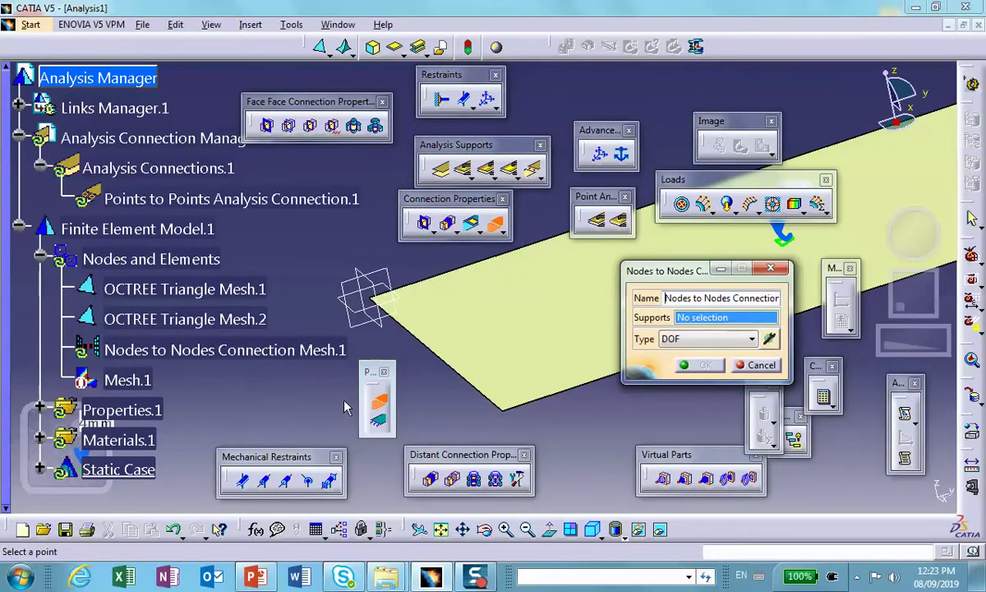
click(280, 200)
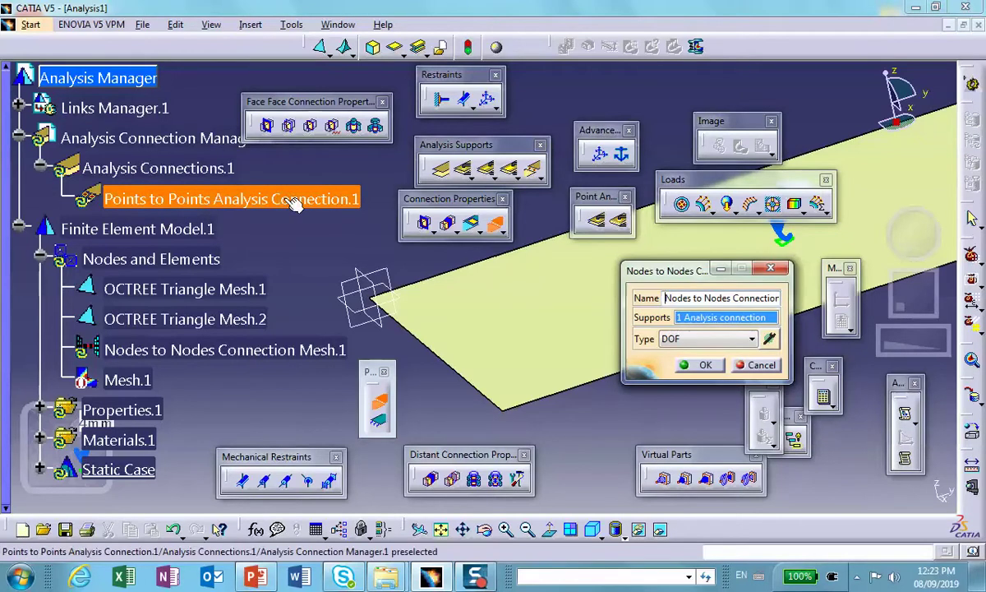
click(751, 340)
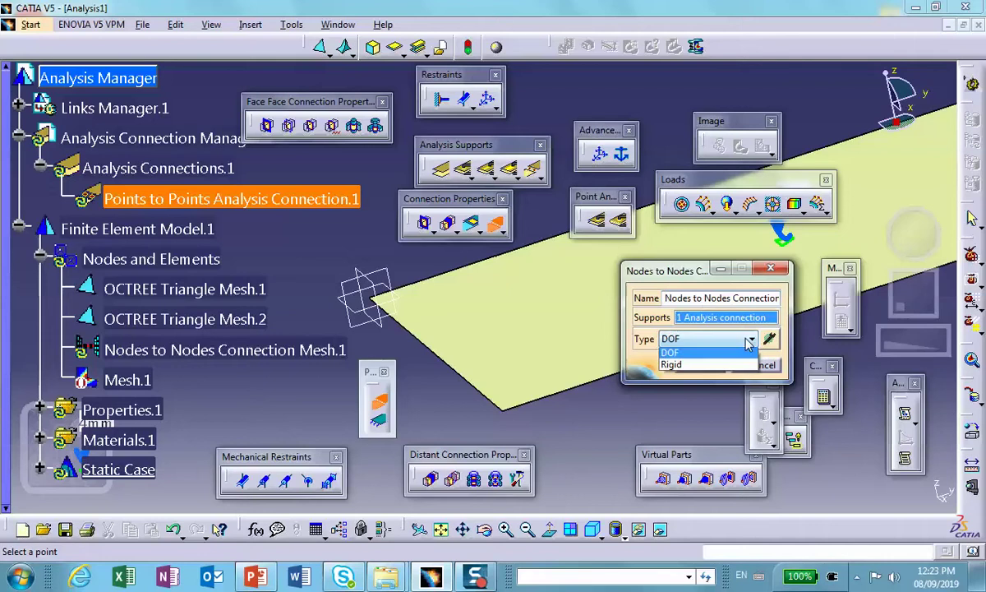
click(690, 366)
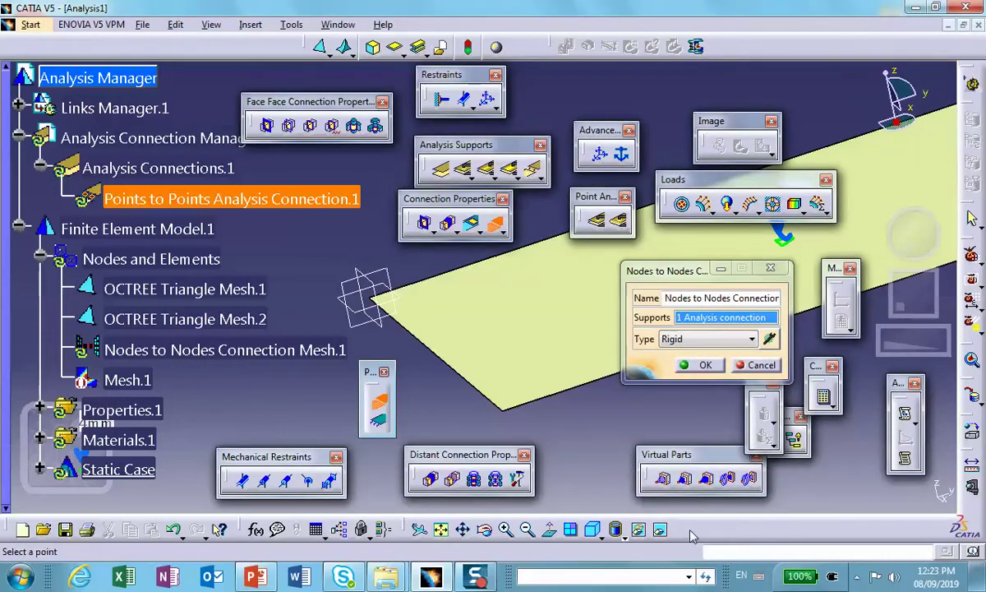
click(705, 365)
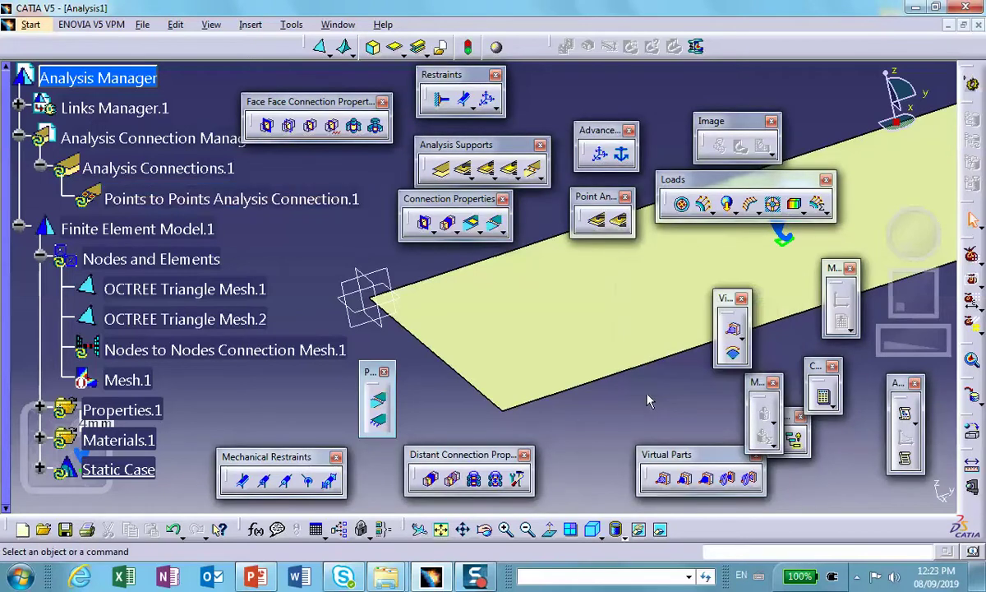
middle_drag(606, 368, 699, 387)
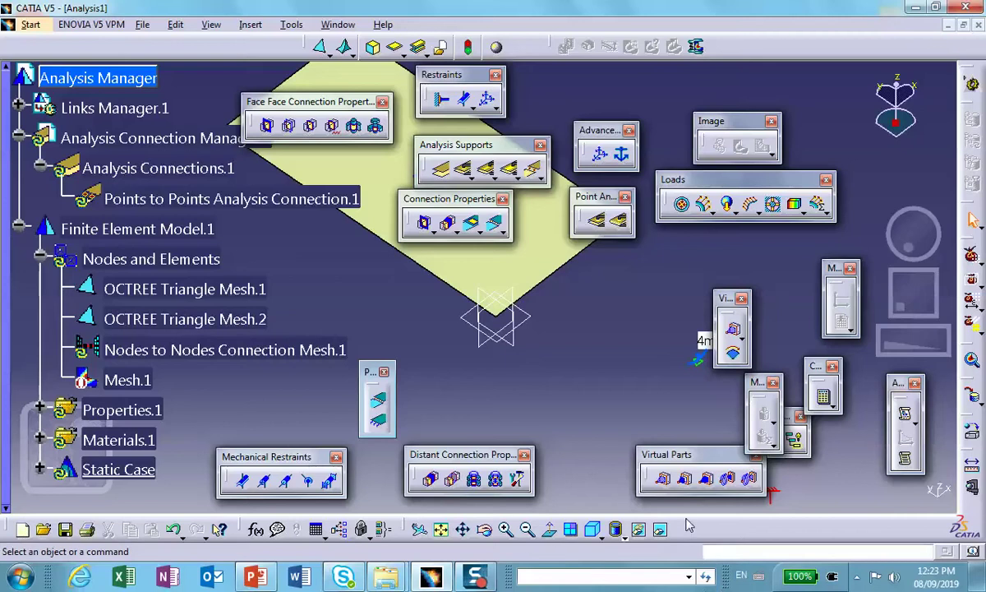
Step: Bring the hidden red plate back into the visible space
click(615, 529)
click(653, 332)
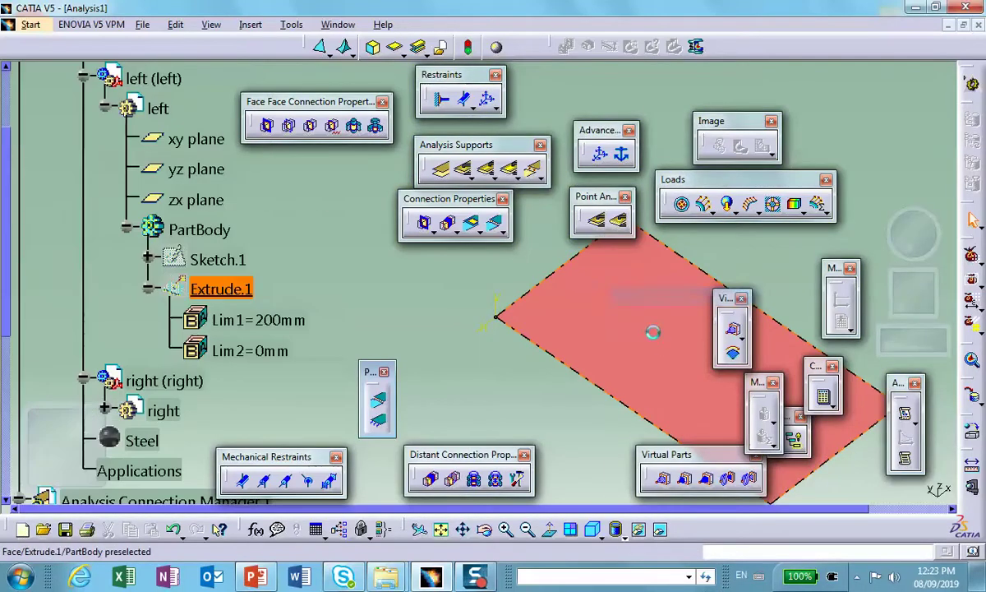
right_click(655, 344)
click(669, 387)
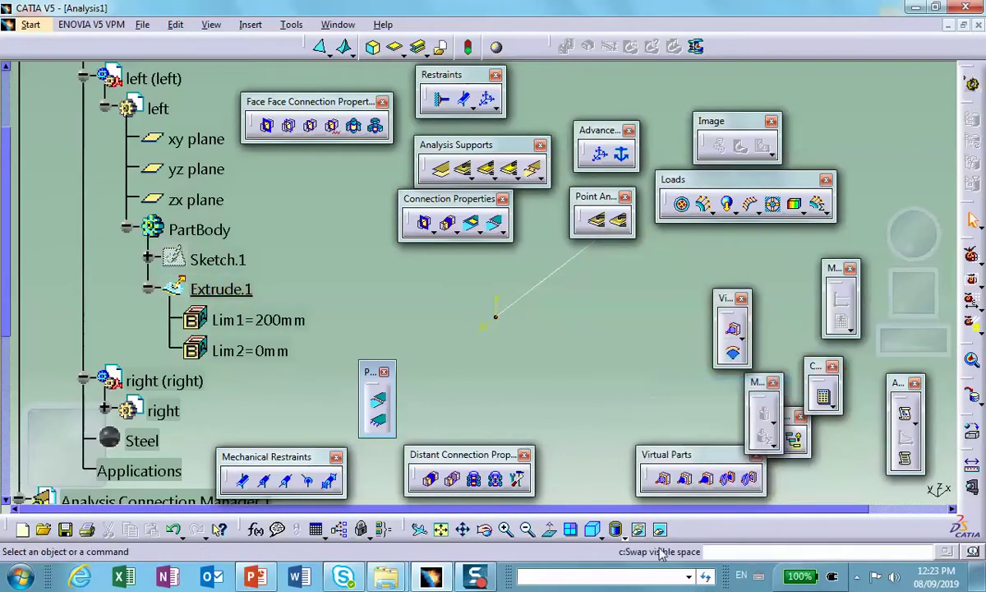
click(616, 530)
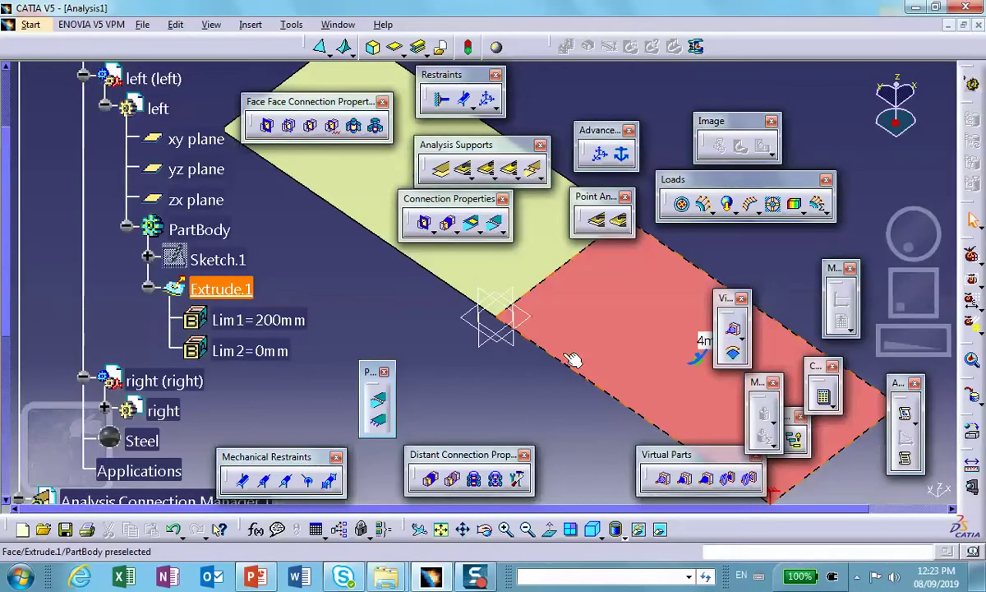
Step: Frame both plates in an isometric view and launch the static computation
click(571, 529)
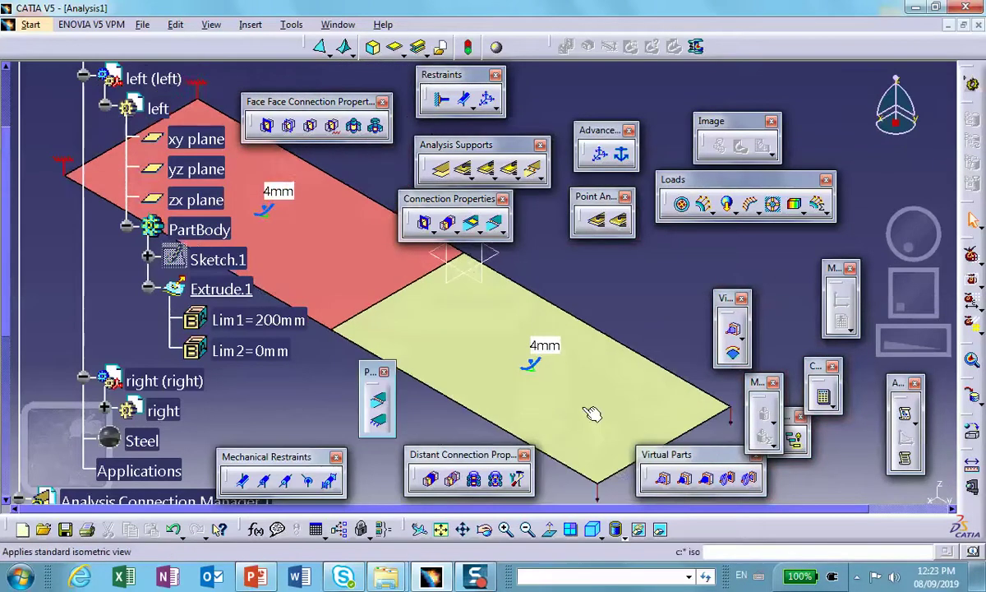
middle_drag(494, 327, 550, 361)
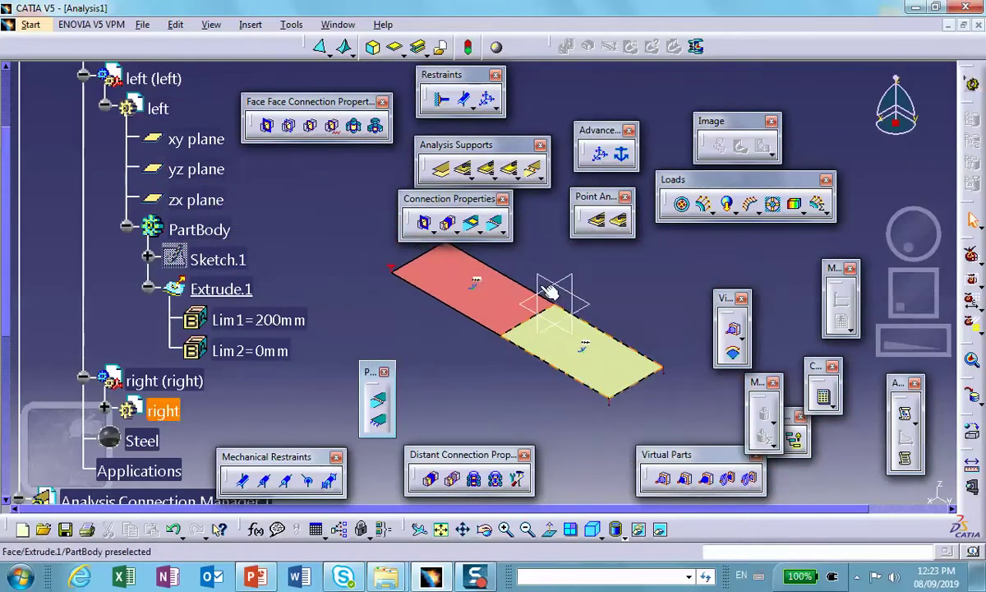
drag(450, 200, 726, 75)
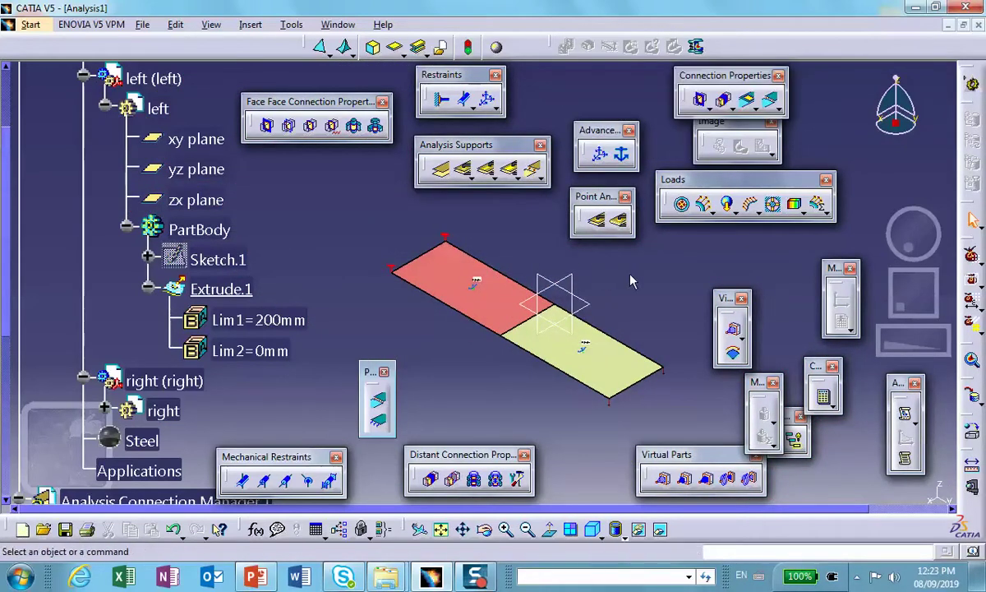
click(795, 439)
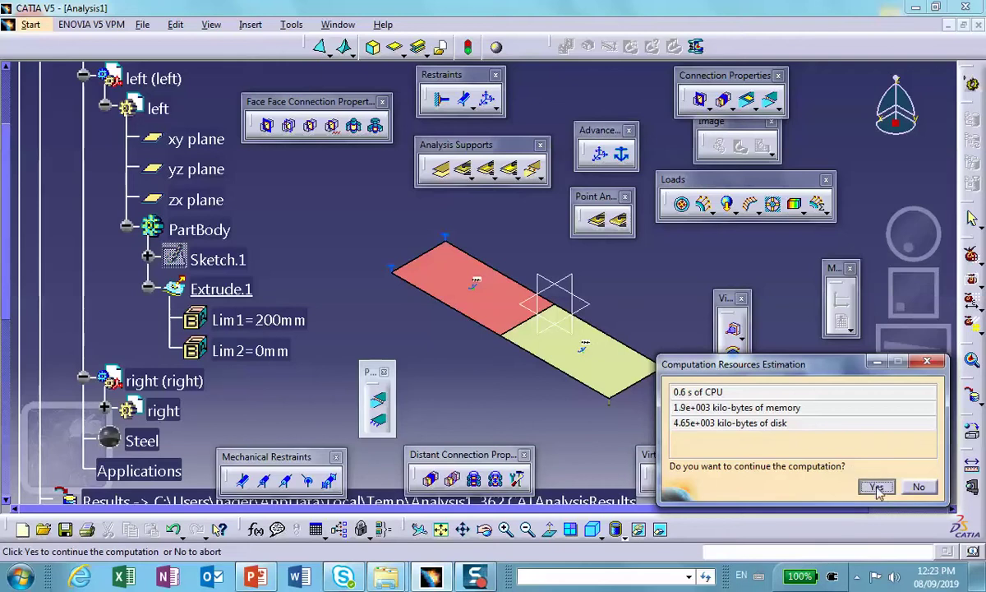
Step: Accept the 0.6 s CPU estimate to finish computing, then display Deformed mesh.1 on the plates
click(876, 488)
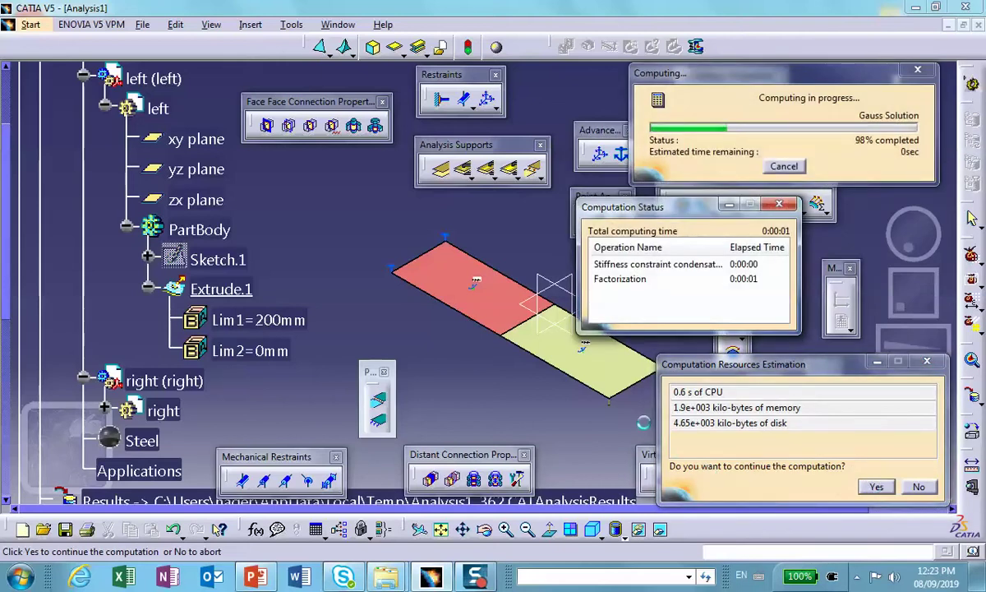
middle_drag(541, 345, 497, 329)
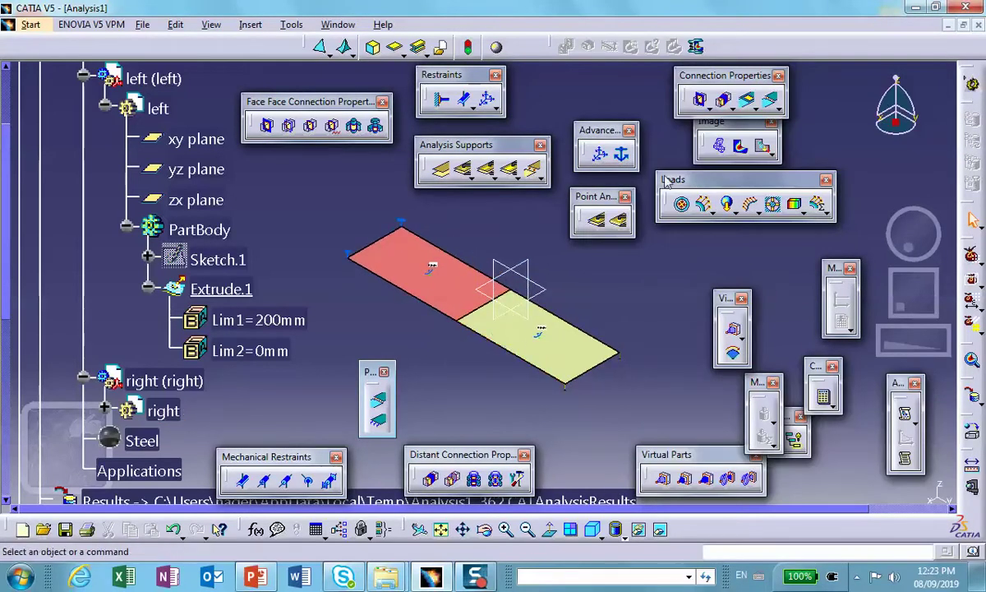
click(720, 146)
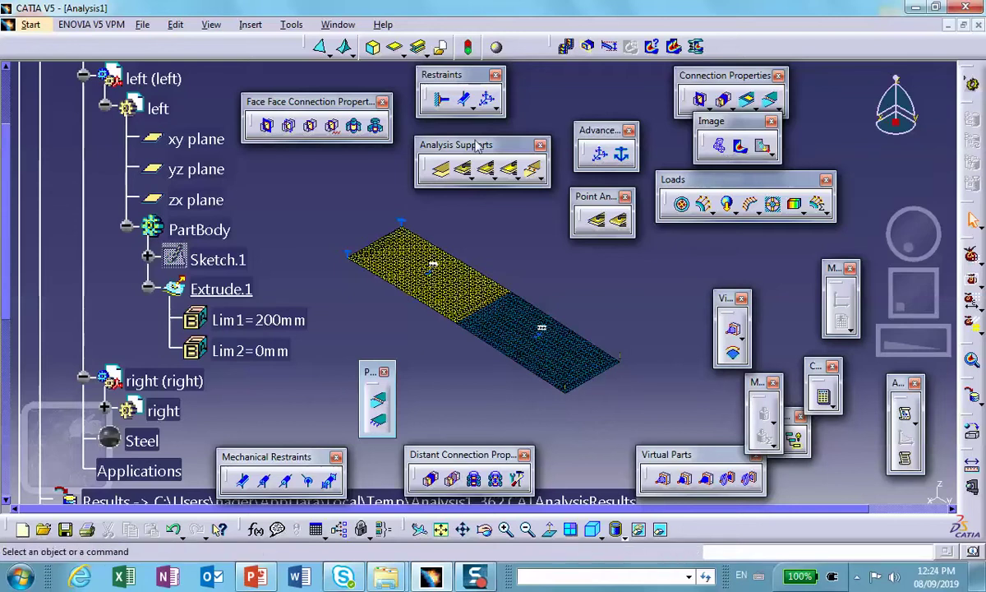
click(568, 47)
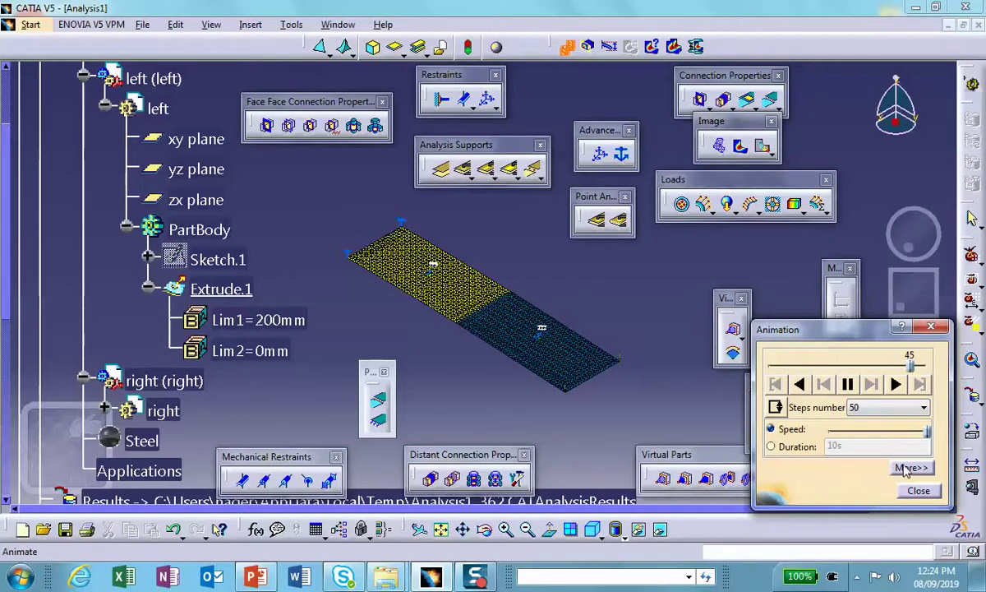
click(919, 490)
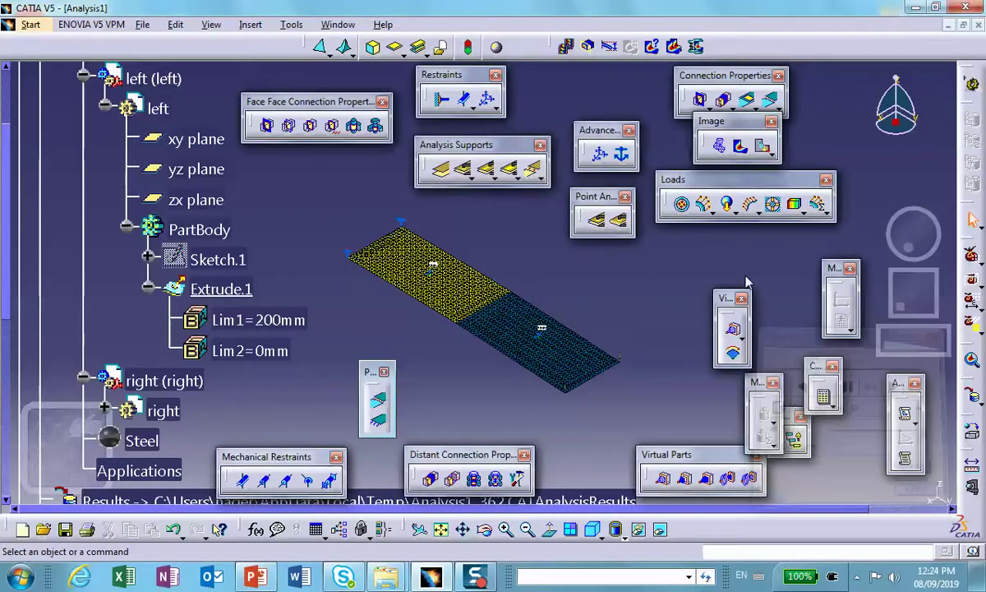
click(609, 47)
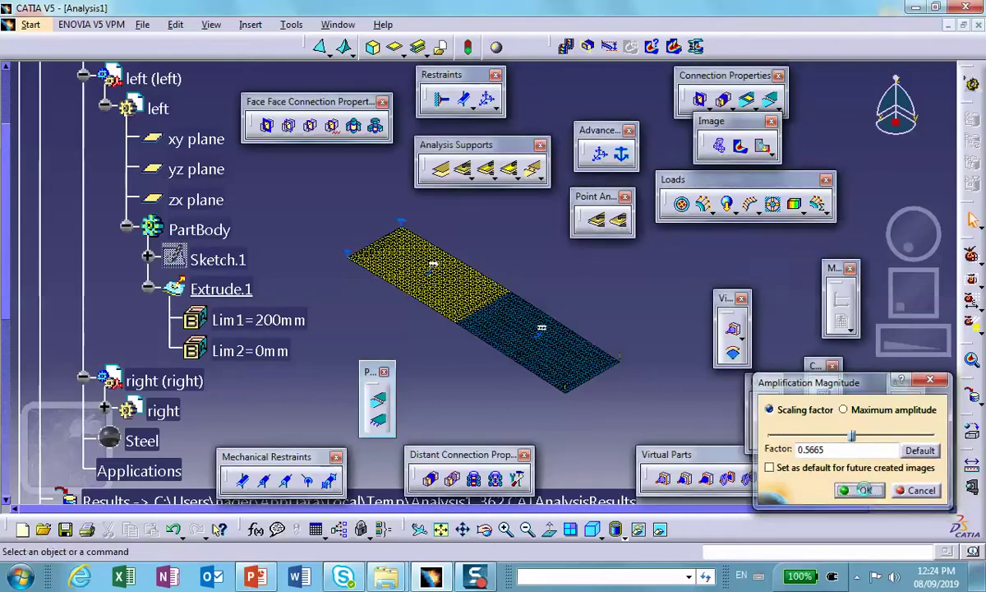
click(873, 489)
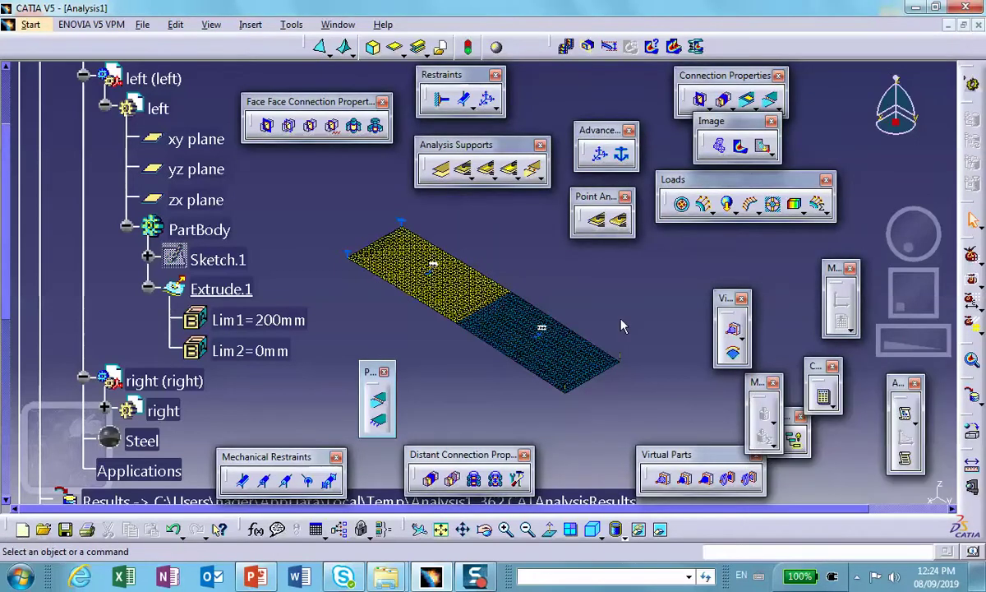
click(764, 148)
Step: Restrict the displacement vector image to OCTREE Triangle Mesh.1 and OCTREE Triangle Mesh.2
double_click(575, 360)
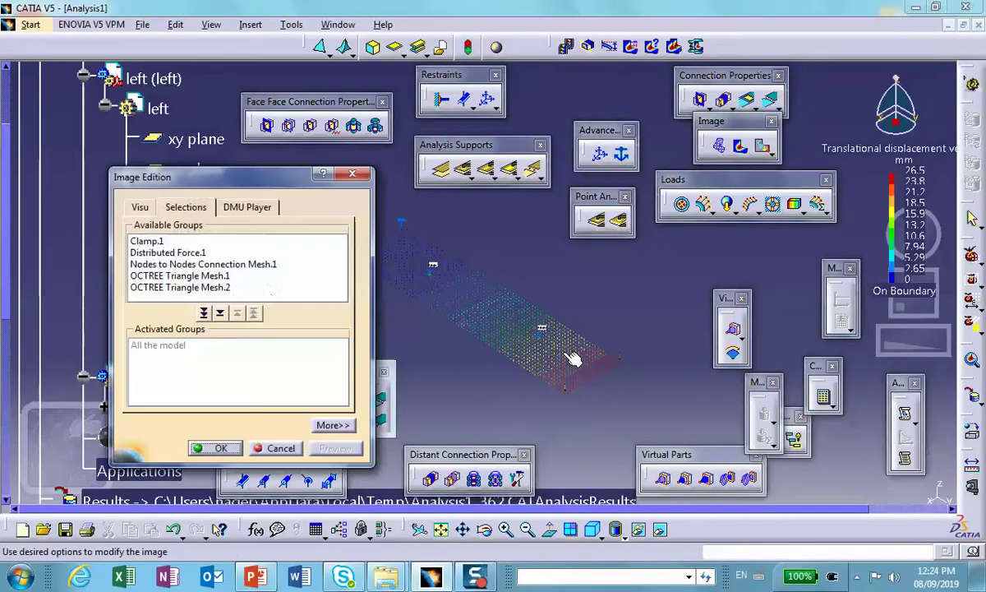
click(156, 242)
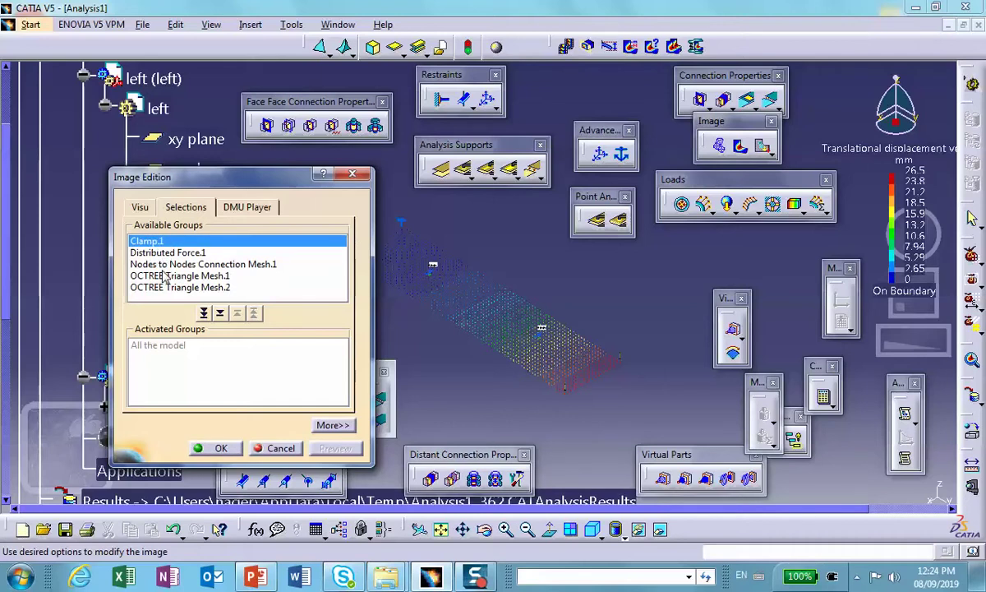
double_click(164, 276)
click(174, 265)
click(170, 277)
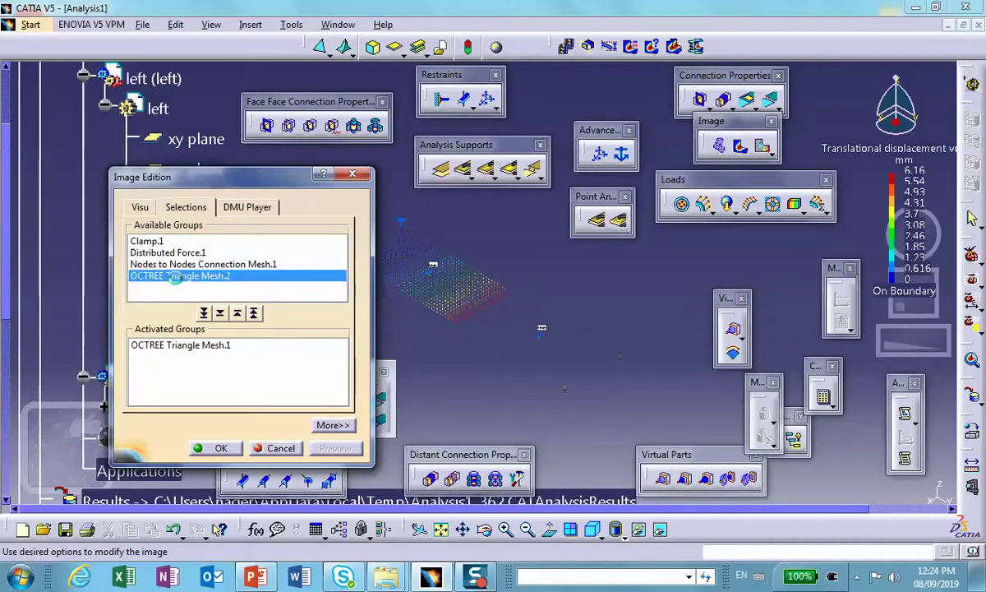
click(203, 313)
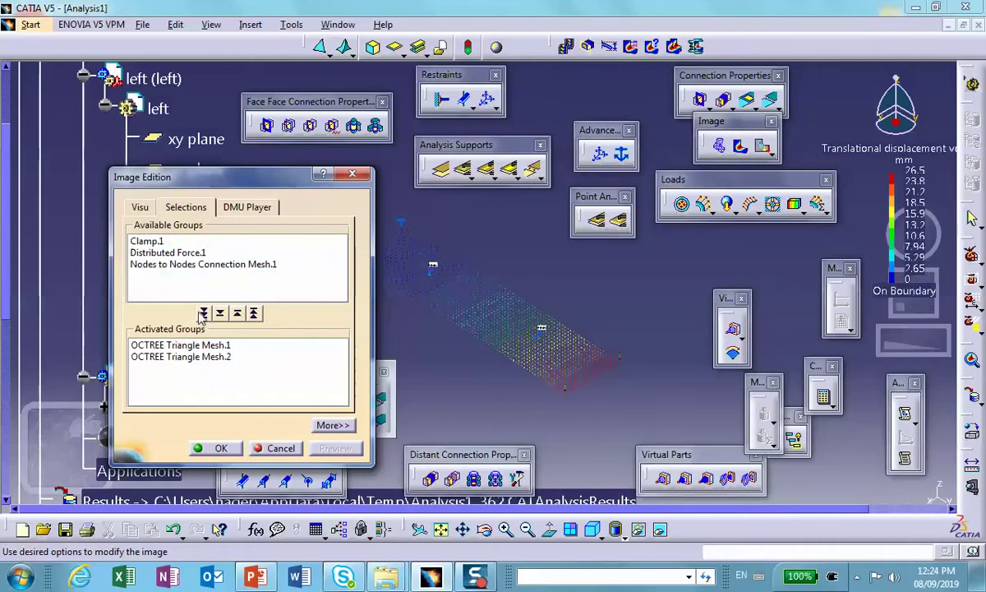
click(221, 448)
mouse_move(467, 344)
middle_down()
mouse_move(493, 333)
mouse_move(503, 343)
mouse_move(507, 191)
mouse_move(489, 335)
mouse_move(497, 349)
mouse_move(453, 205)
middle_up()
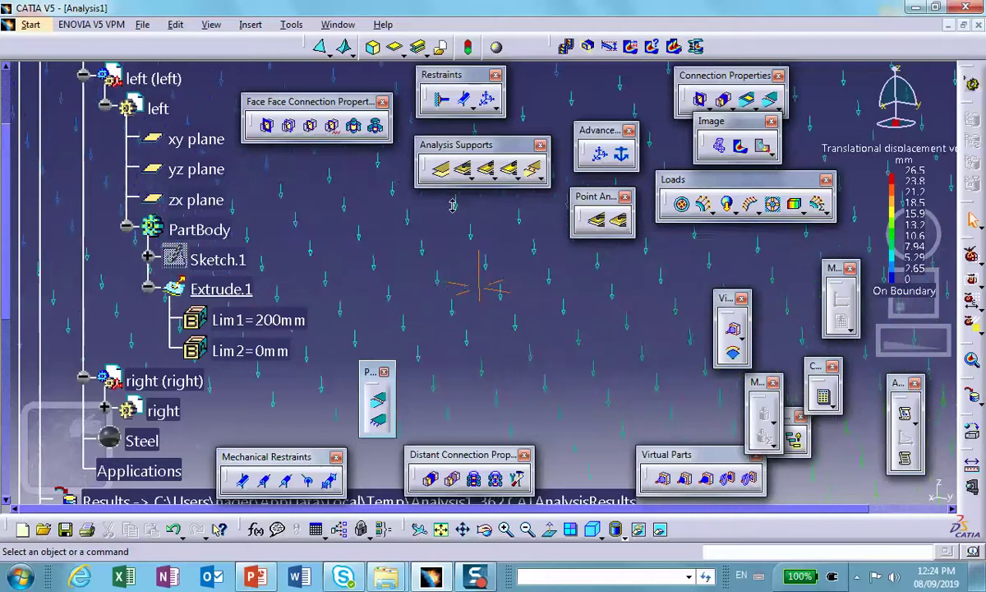
mouse_move(489, 257)
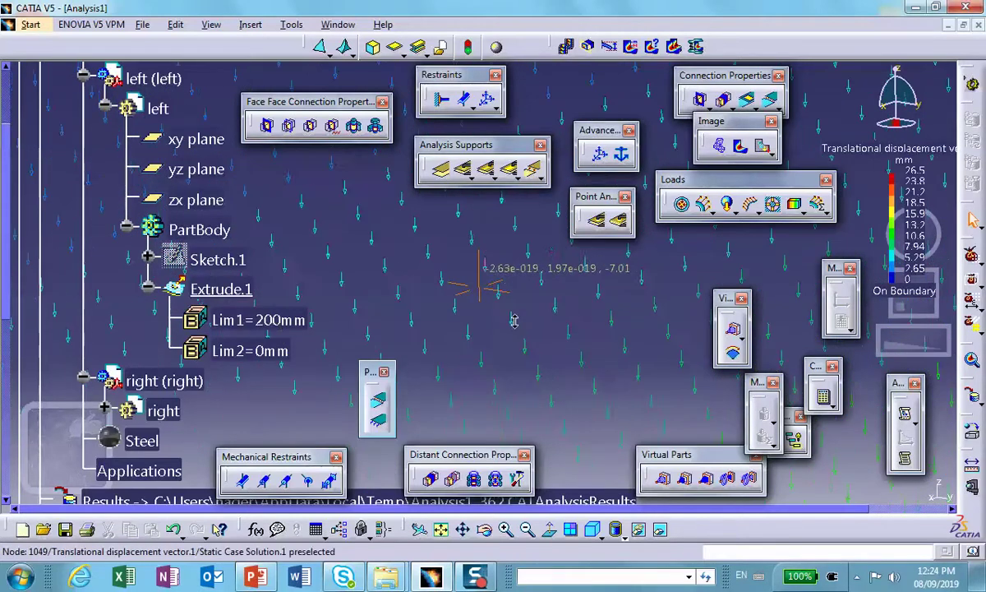
middle_drag(514, 321, 506, 377)
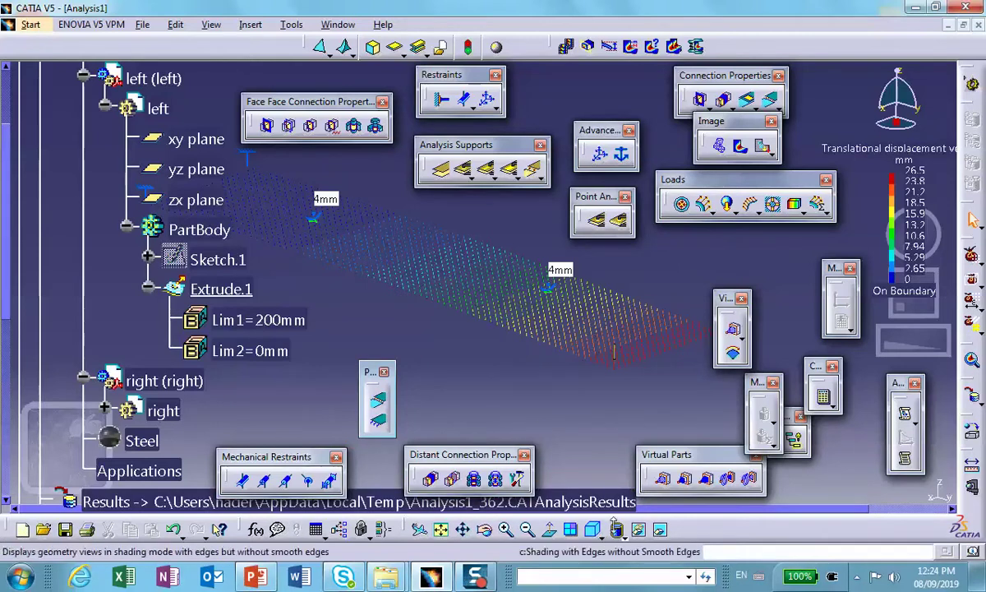
Step: Change the displacement image to Average iso colour bands showing 0–26.5 mm magnitude
click(617, 532)
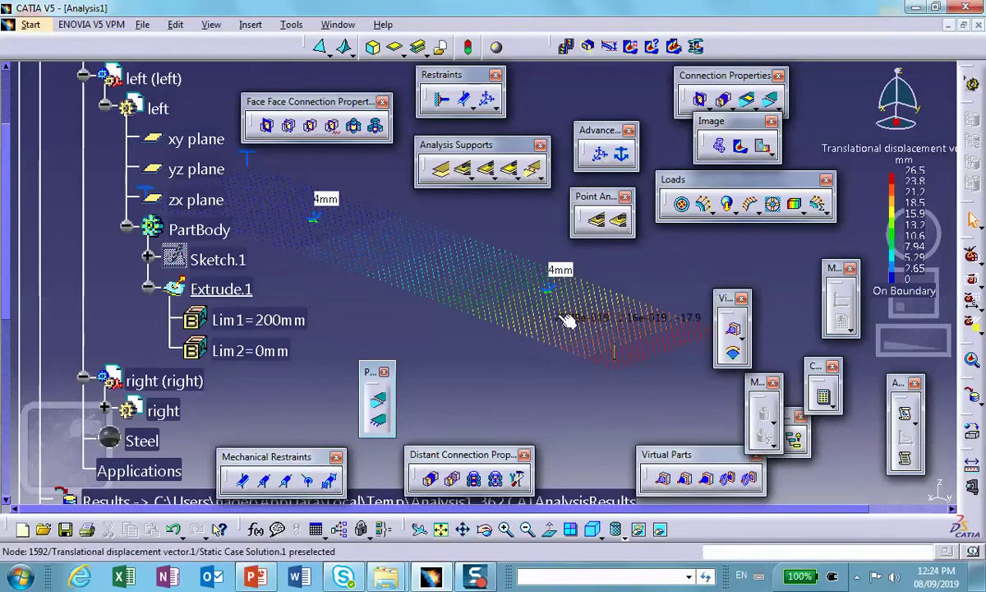
double_click(548, 286)
click(141, 208)
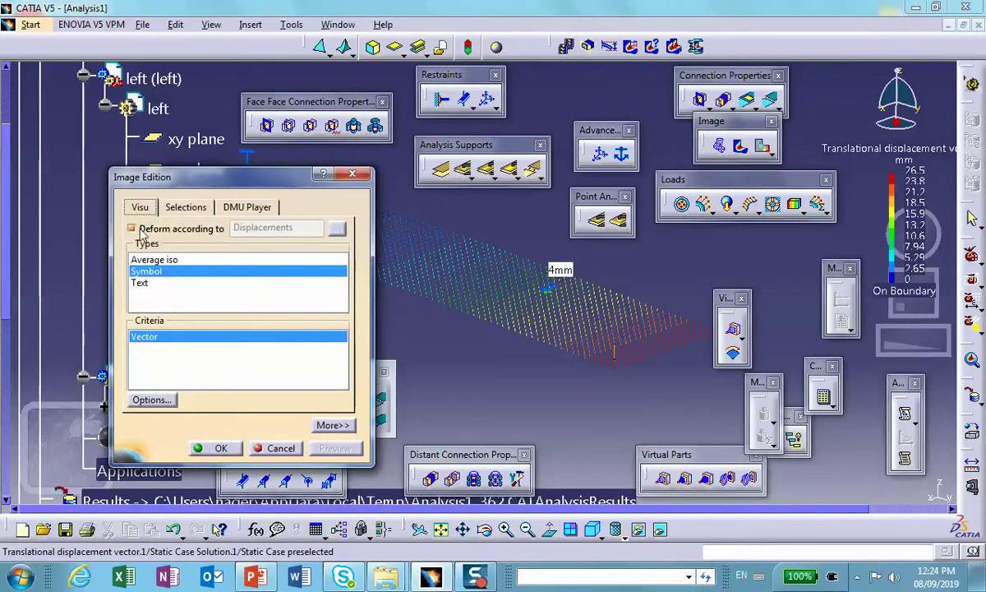
click(156, 260)
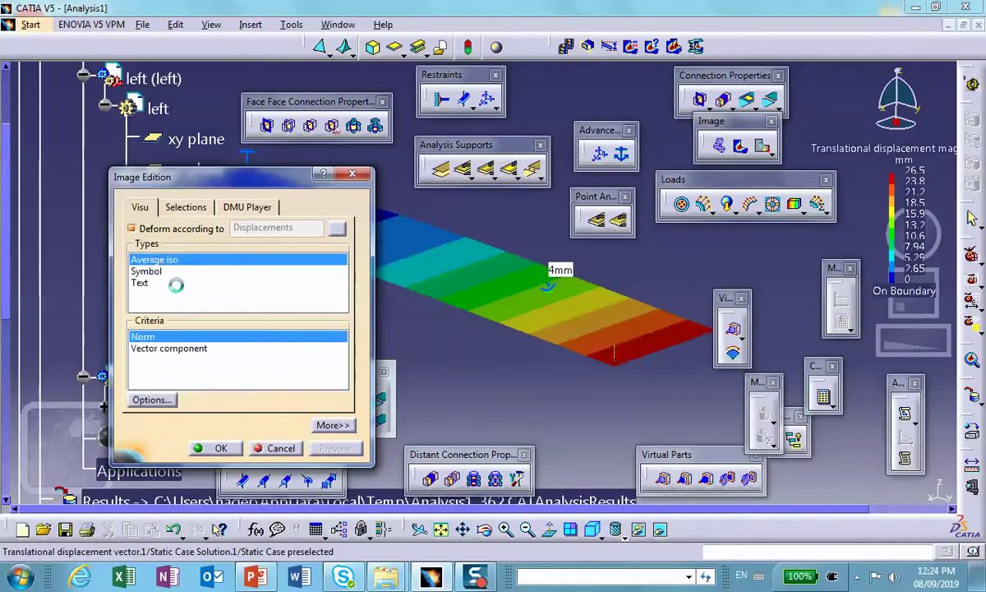
click(218, 449)
middle_drag(545, 367, 549, 340)
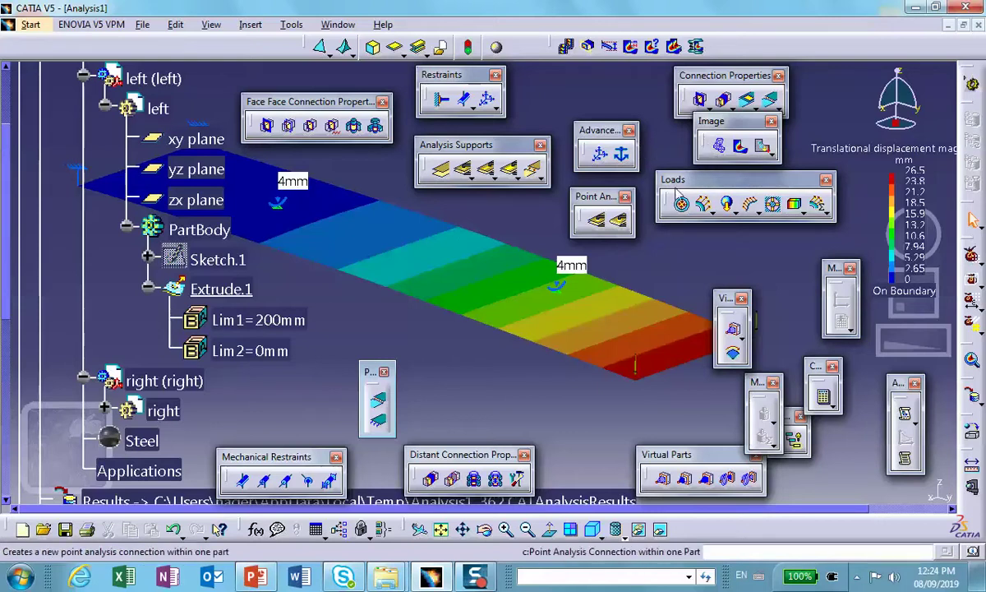
Step: Plot Von Mises stress (190 to 1.64e+005 psi) and inspect the peaks near the connections
click(742, 148)
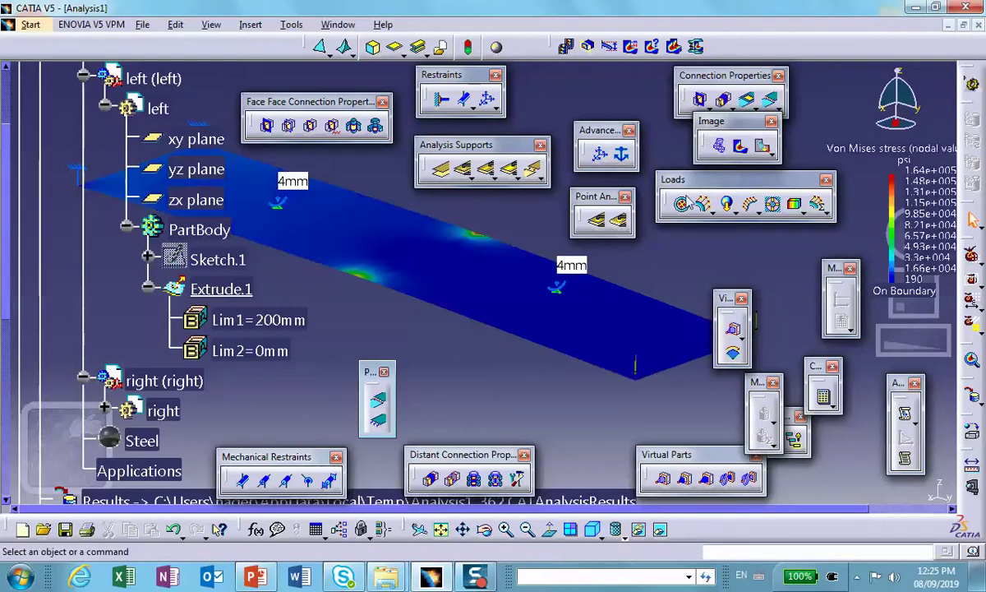
middle_drag(497, 315, 485, 257)
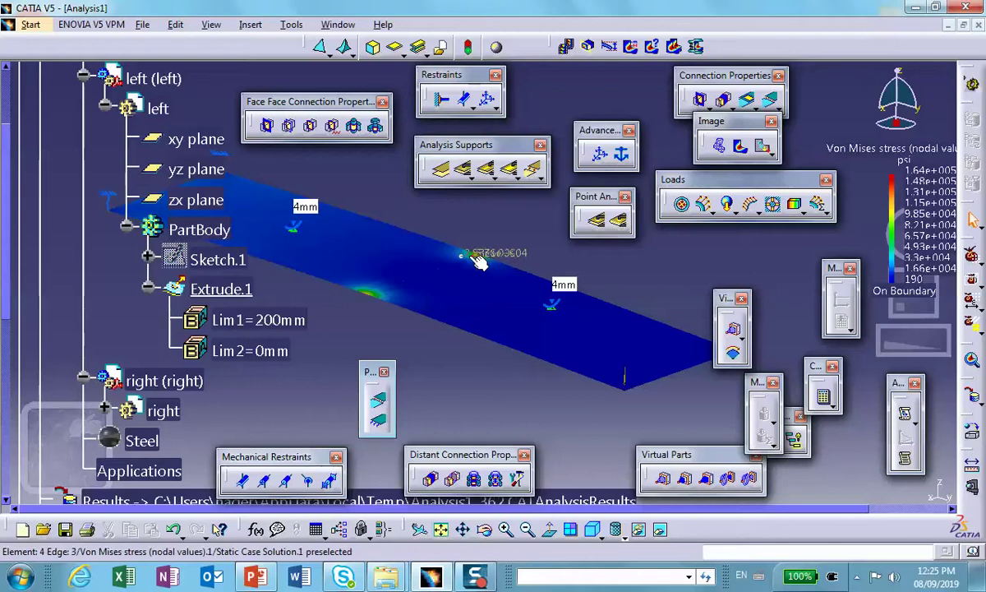
mouse_move(477, 259)
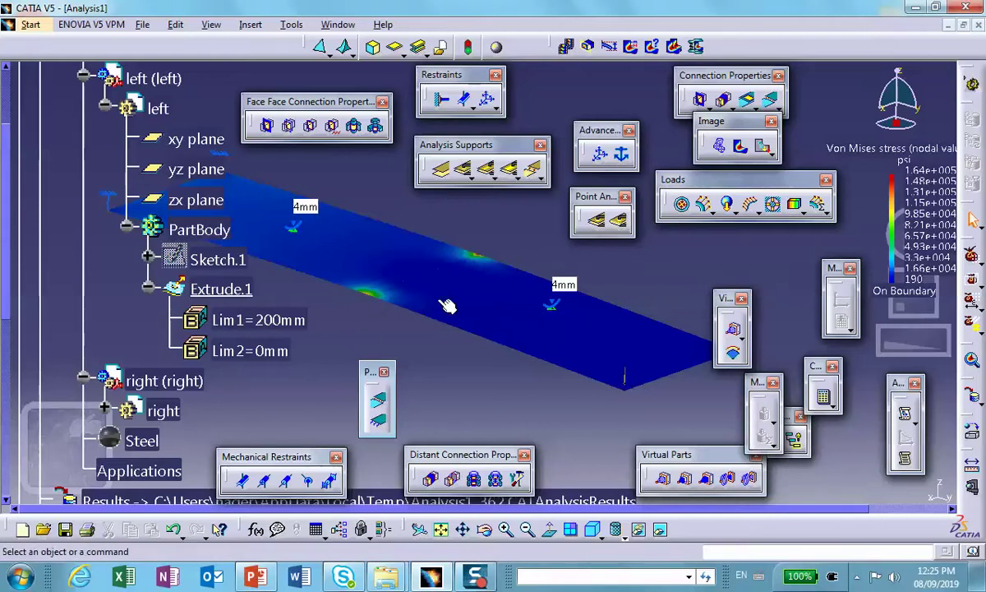
middle_drag(454, 306, 540, 343)
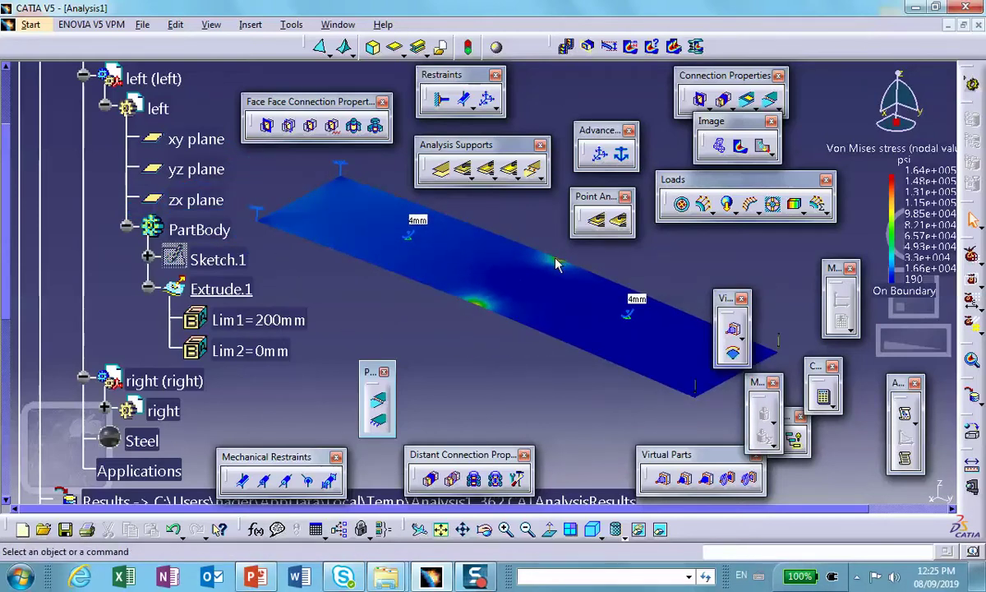
mouse_move(554, 269)
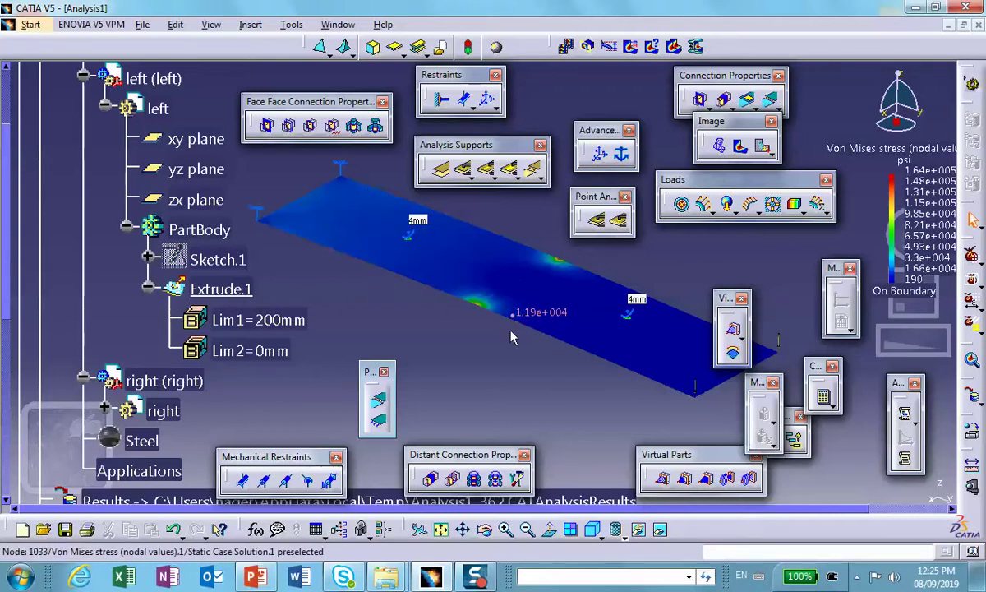
scroll(177, 304, down, 5)
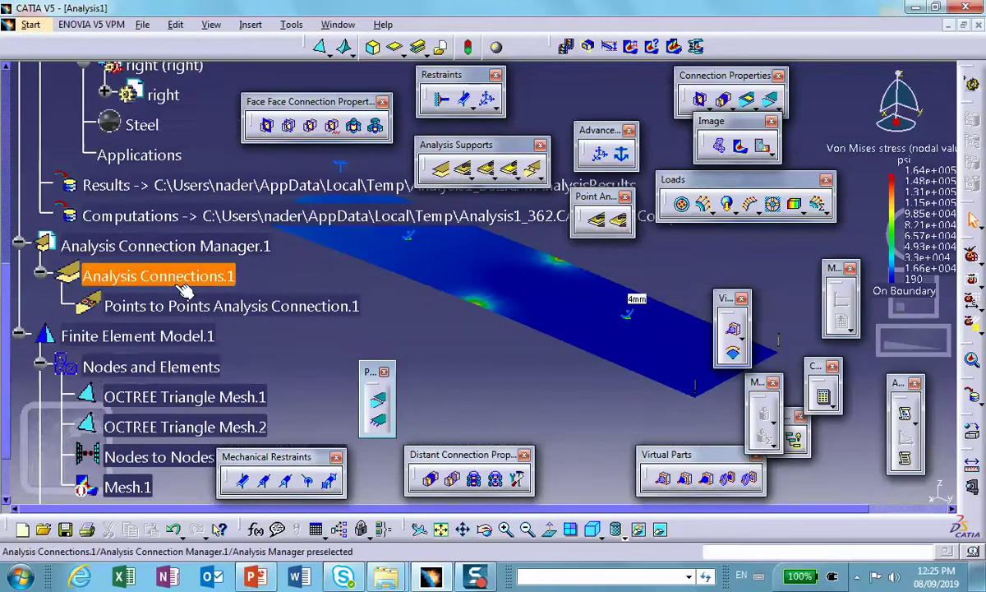
Step: Deactivate the Von Mises stress image under Static Case Solution.1
scroll(179, 316, down, 1)
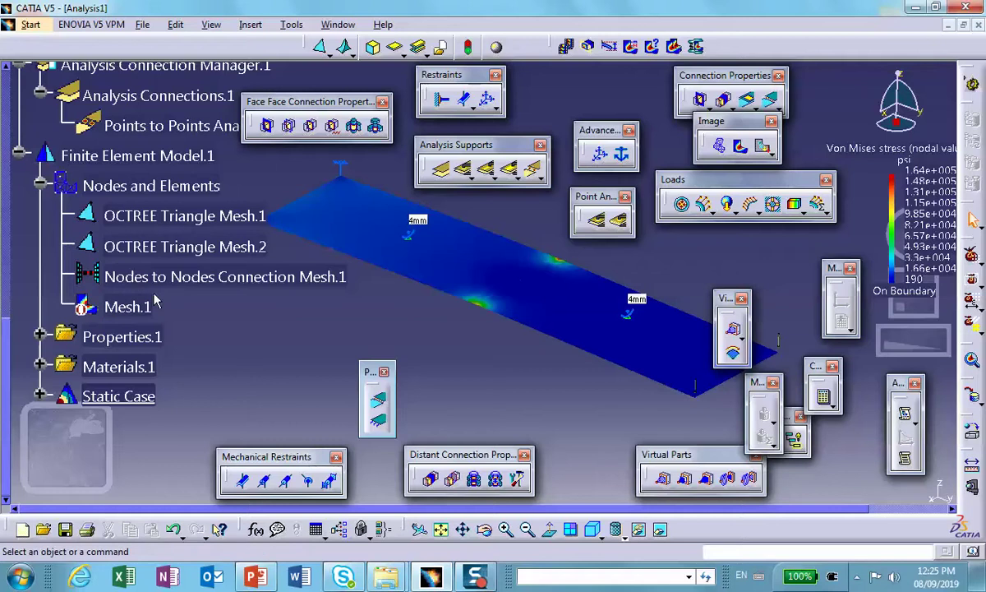
scroll(33, 345, down, 4)
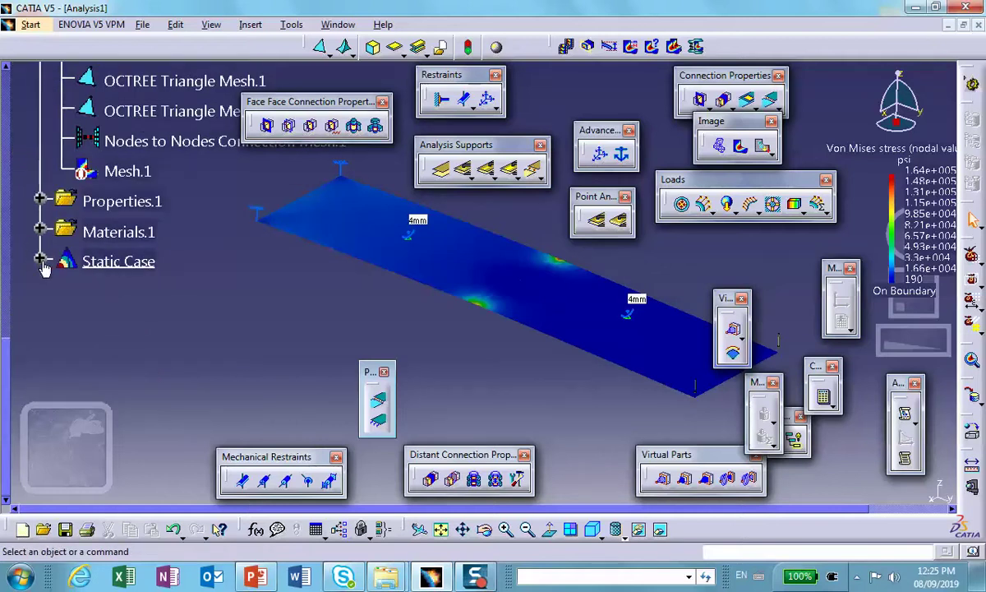
click(41, 261)
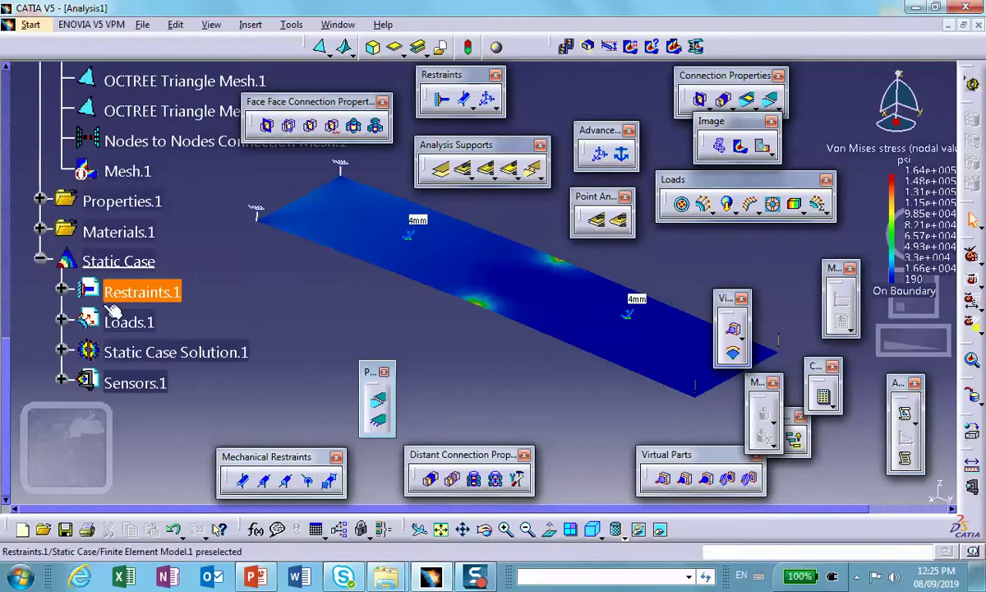
click(61, 349)
scroll(88, 349, down, 3)
right_click(212, 352)
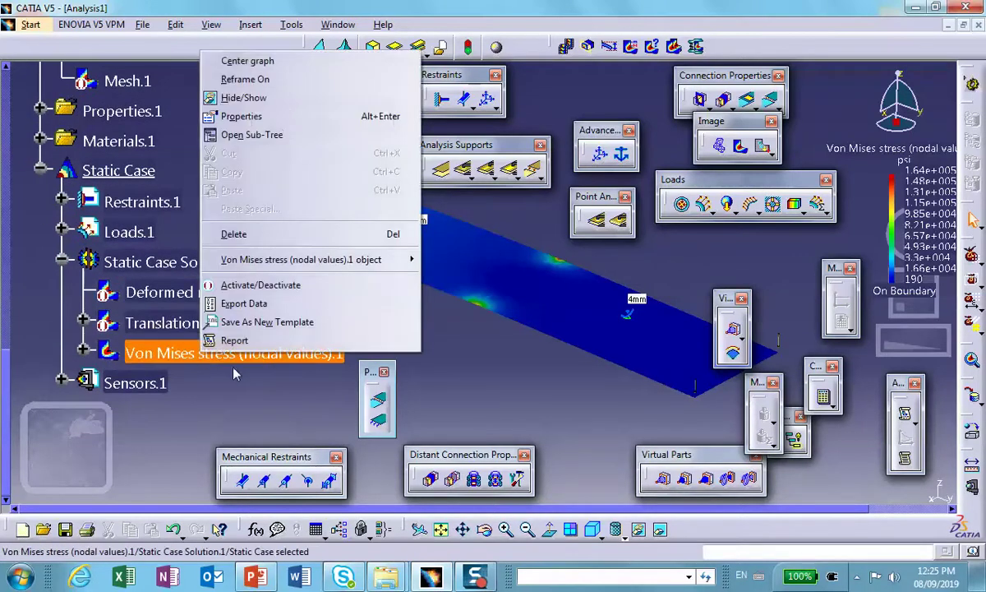
click(230, 285)
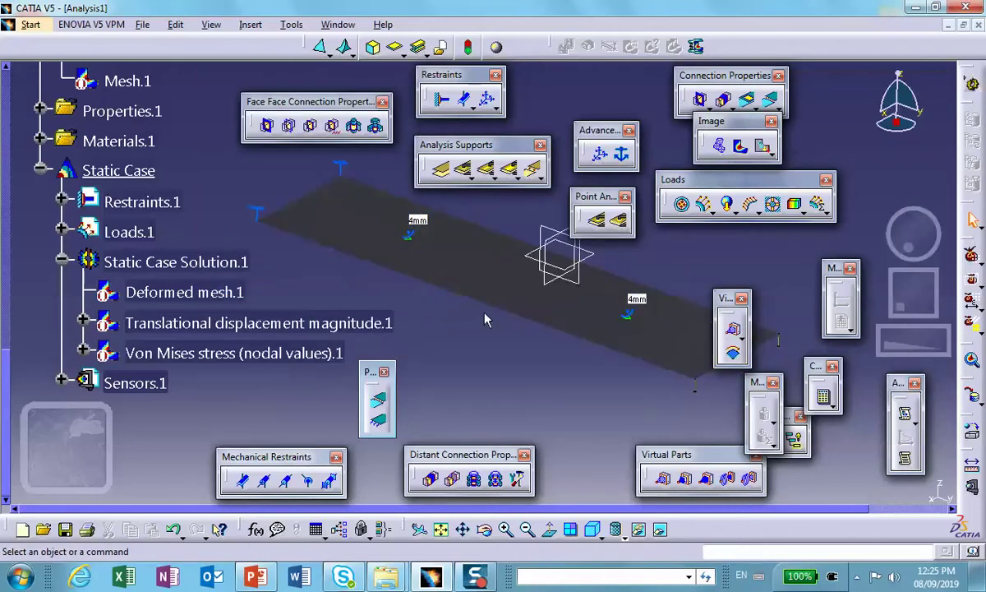
middle_drag(485, 320, 528, 329)
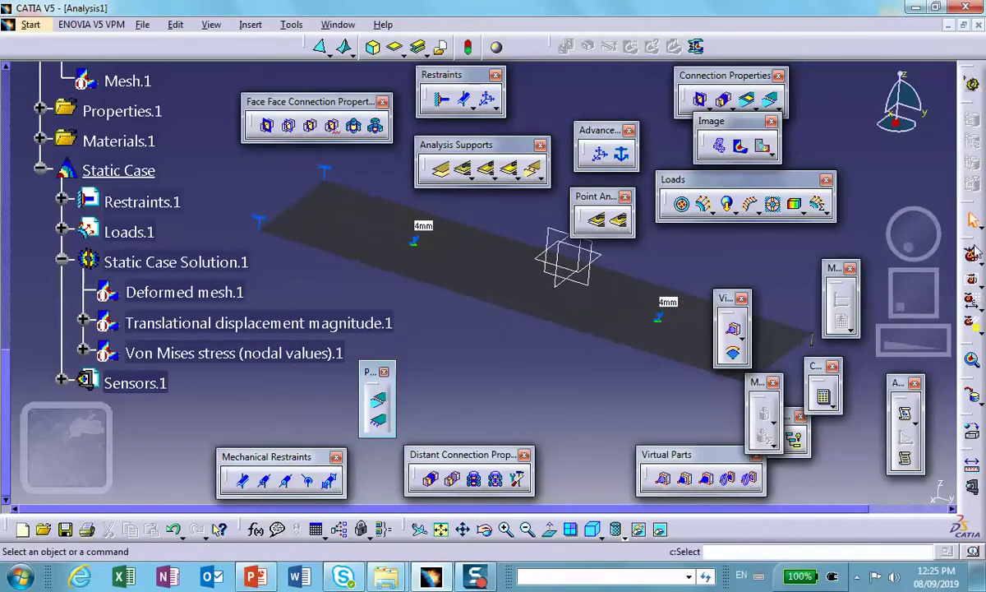
Step: Create a new sphere group from the Groups flyout
click(973, 278)
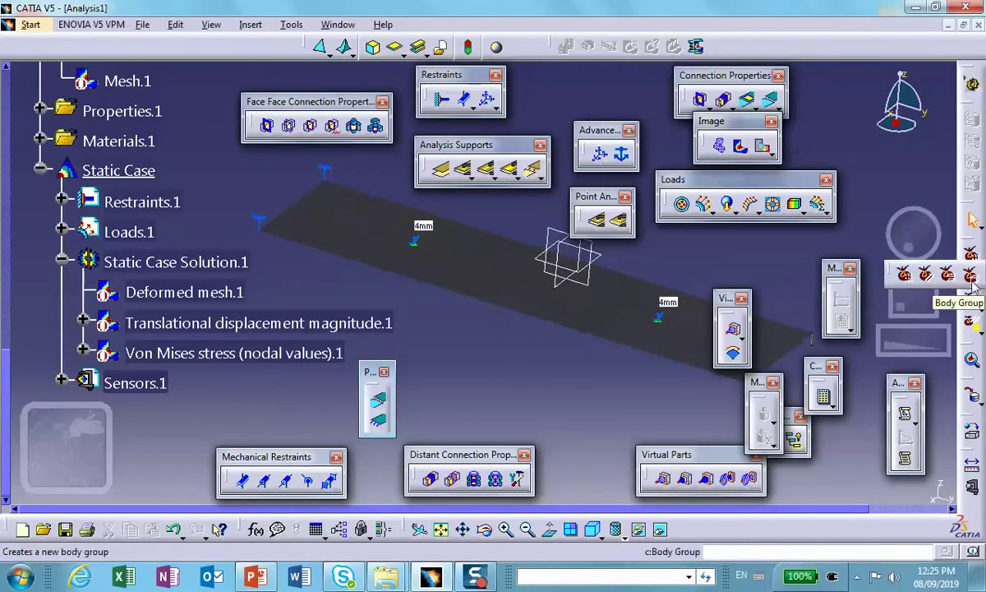
click(969, 273)
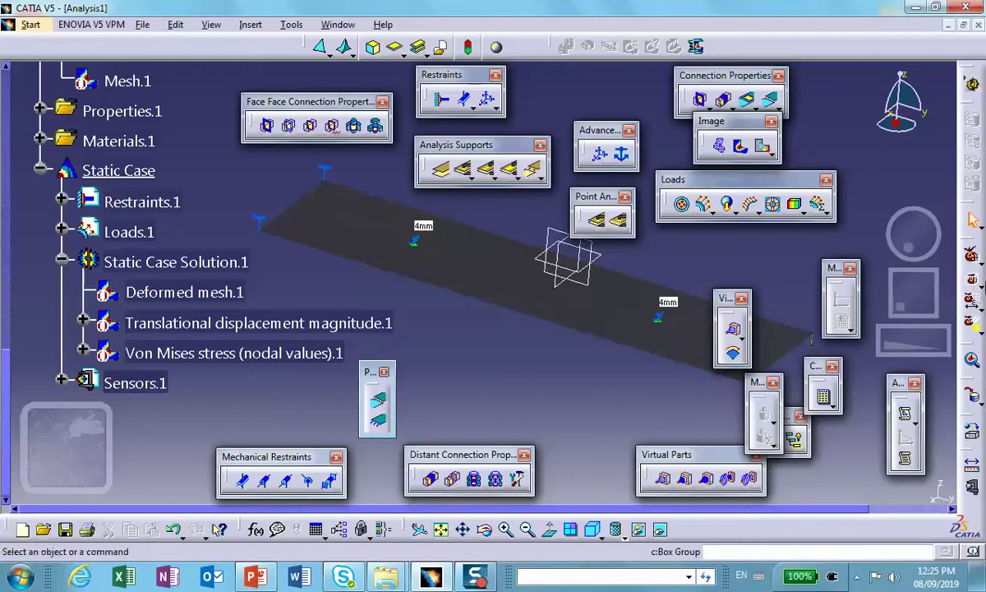
click(975, 279)
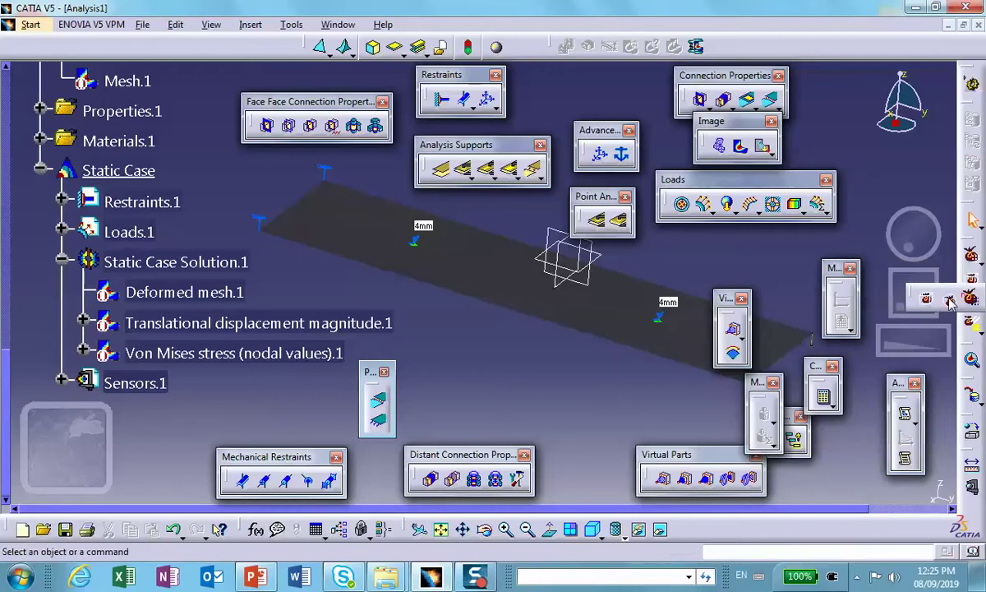
click(949, 301)
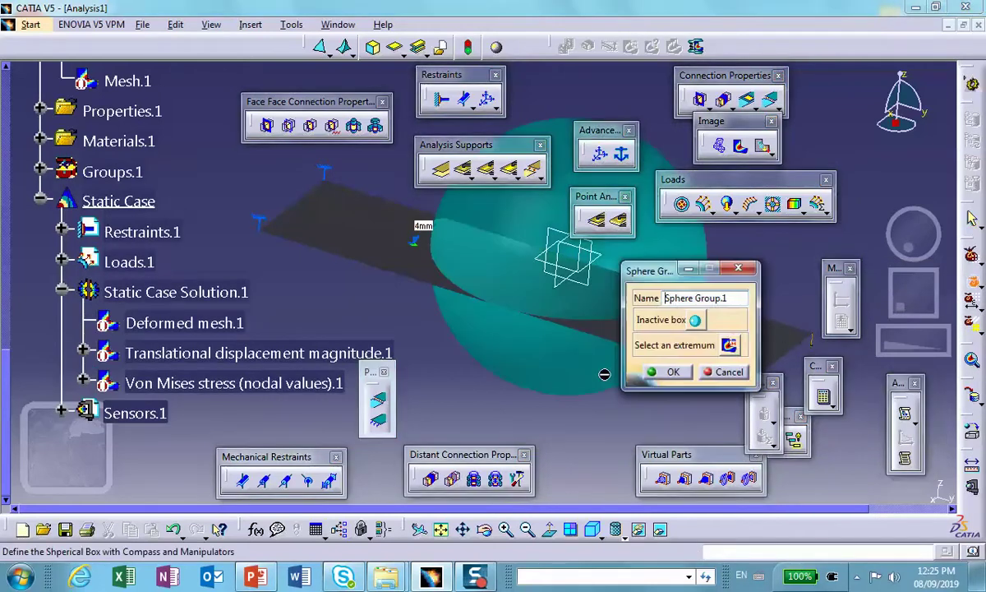
Step: Centre Sphere Group.1 on a point at the plates' left end and reactivate the Von Mises stress image
click(695, 321)
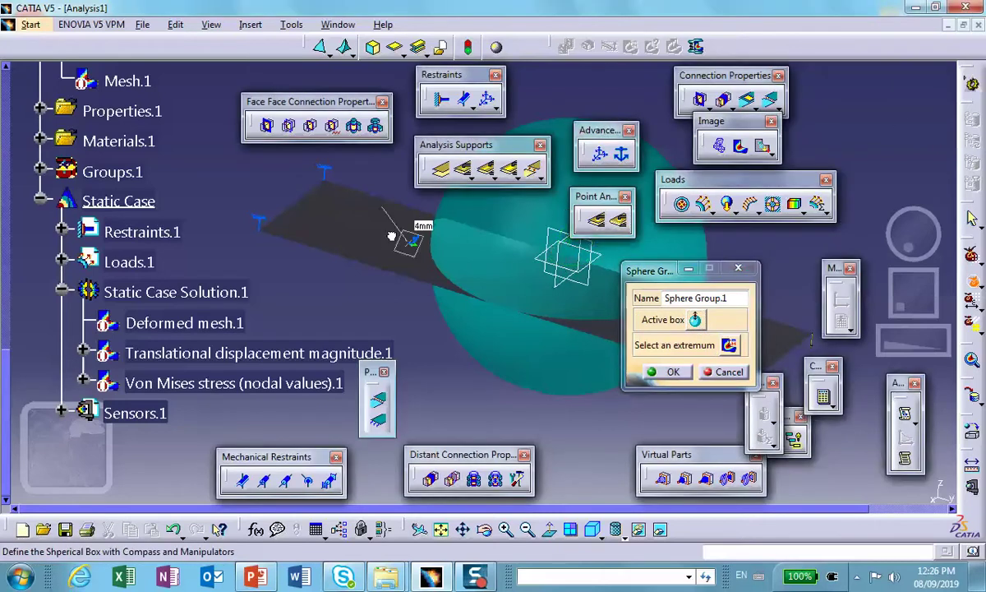
drag(322, 219, 321, 216)
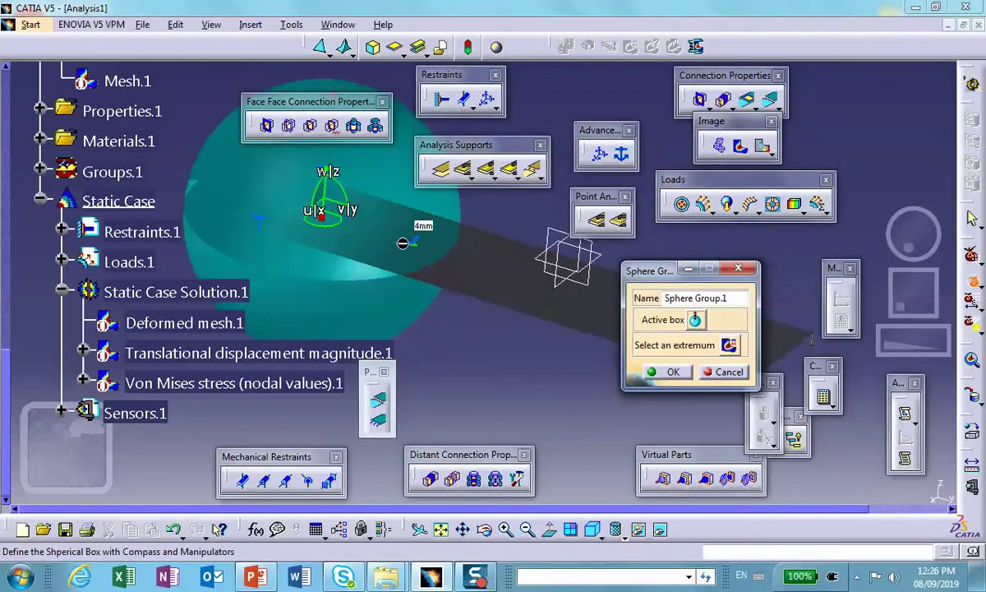
click(674, 372)
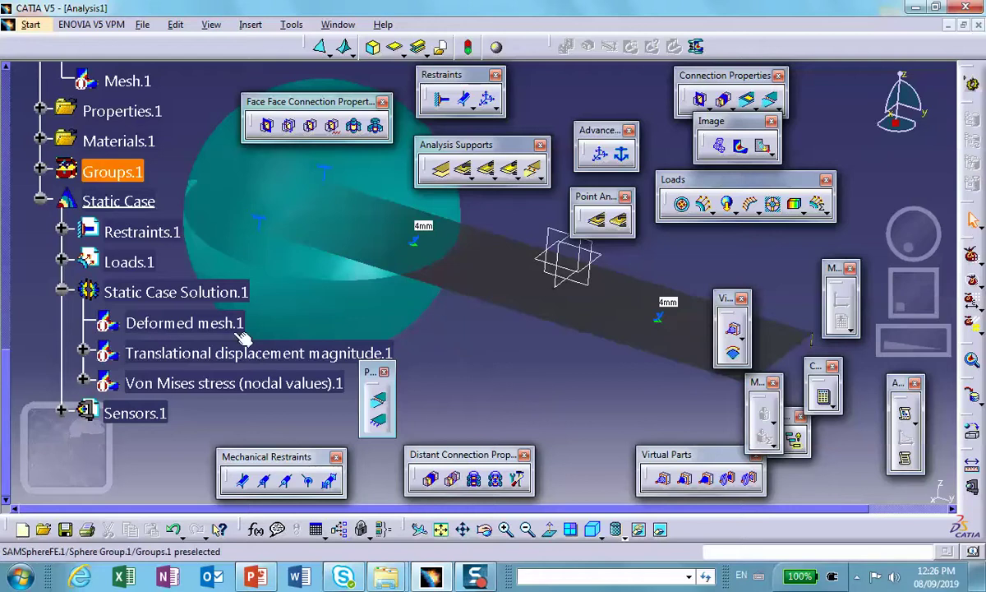
right_click(191, 383)
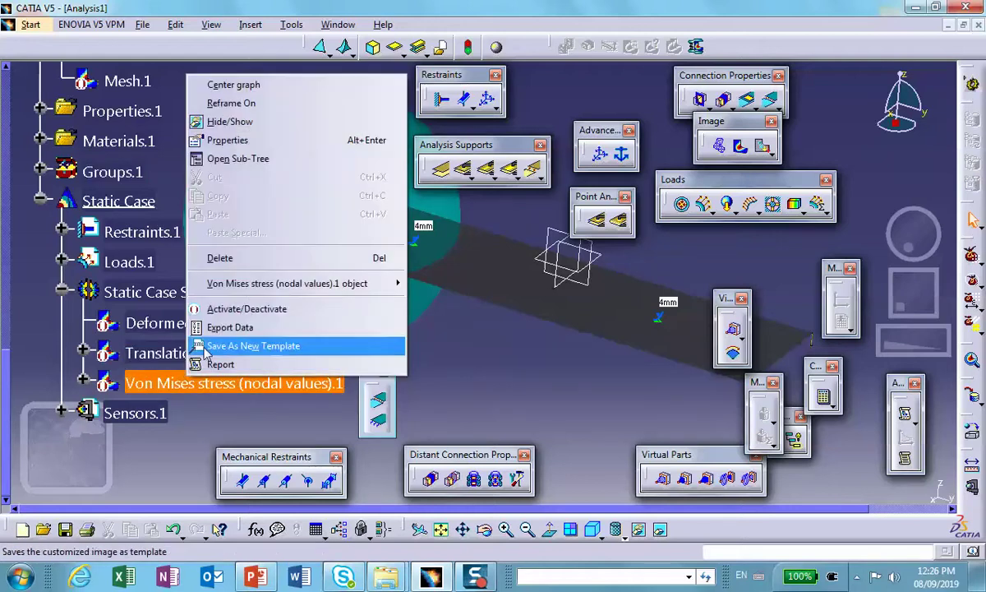
click(209, 305)
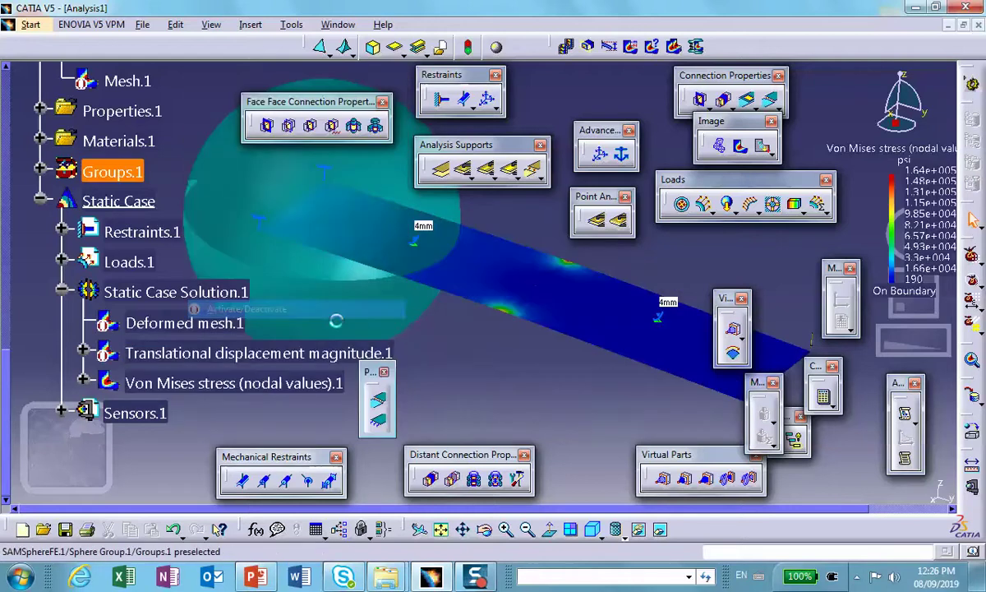
Step: Limit the Von Mises stress image to Sphere Group.1, rescaling to 1.24e+004–2.2e+004 psi
double_click(592, 302)
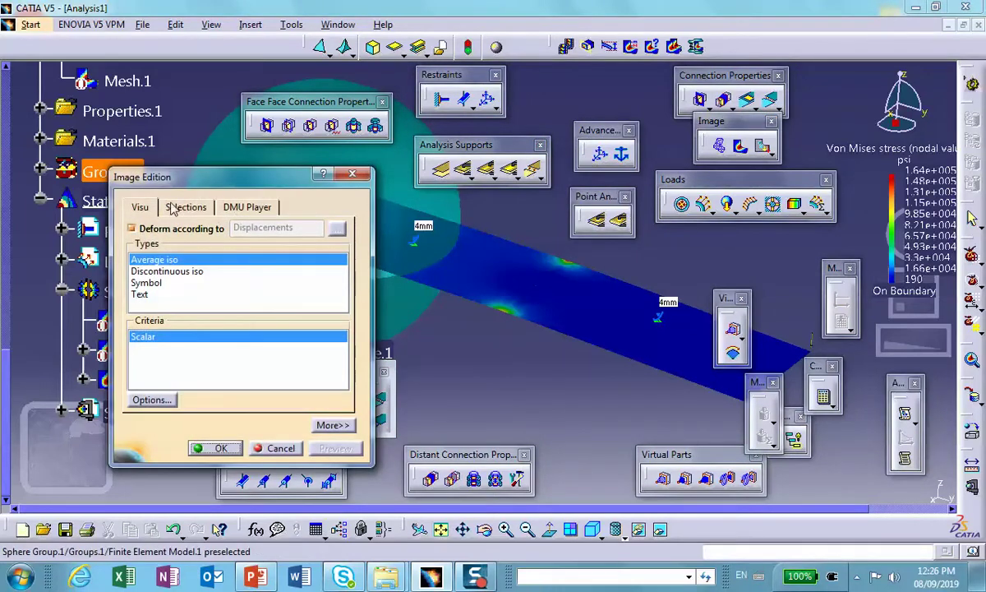
click(184, 208)
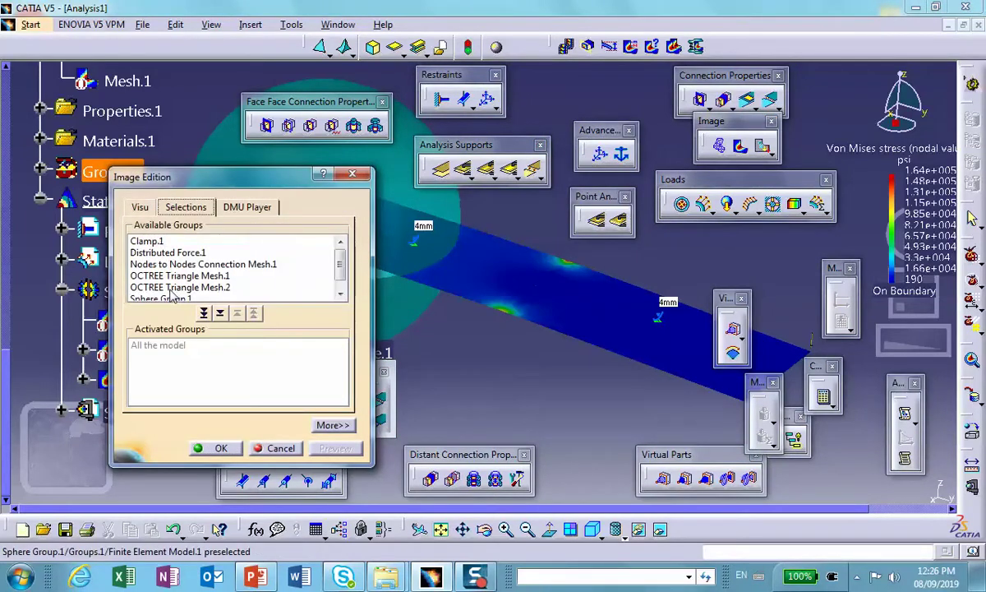
click(341, 293)
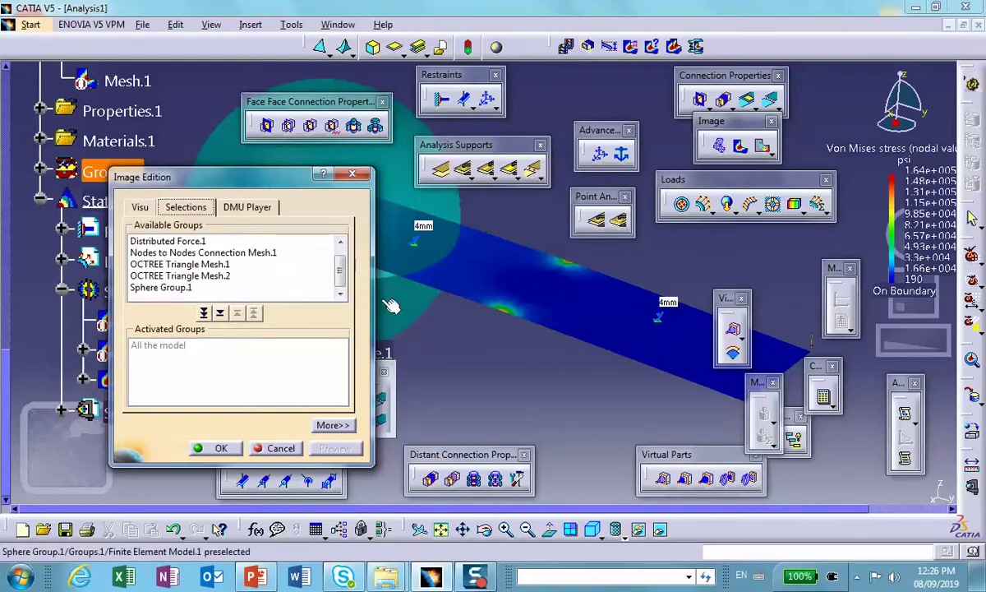
double_click(169, 288)
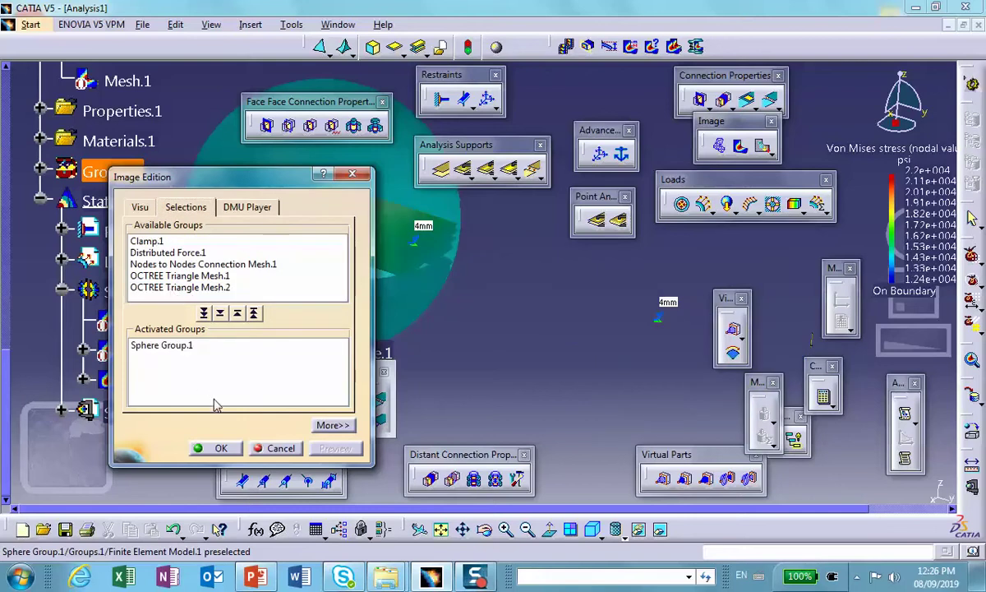
click(220, 448)
Step: Hide the Sphere Group.1 sphere so only the stressed plate region shows
right_click(331, 198)
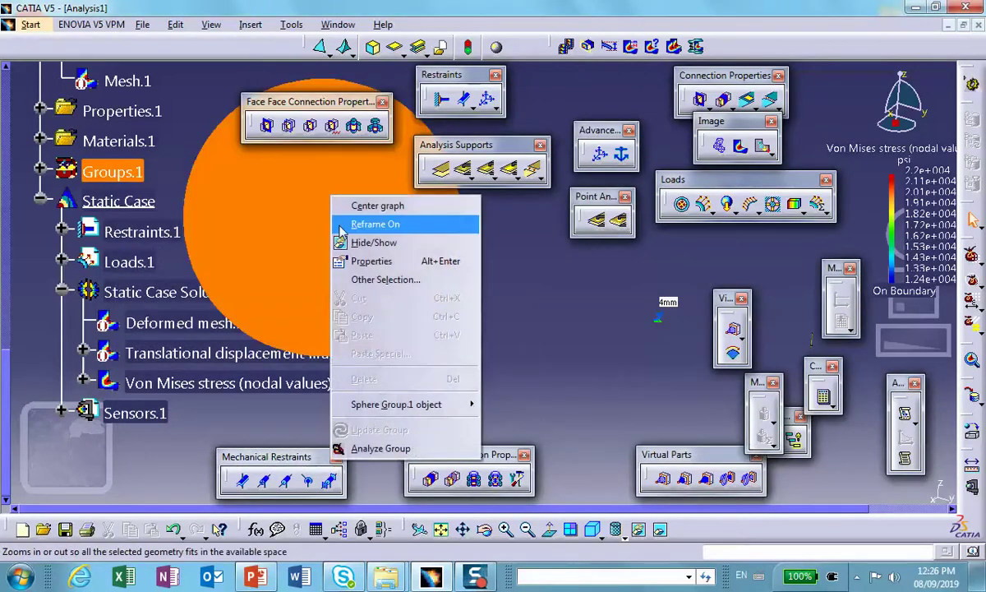
click(373, 242)
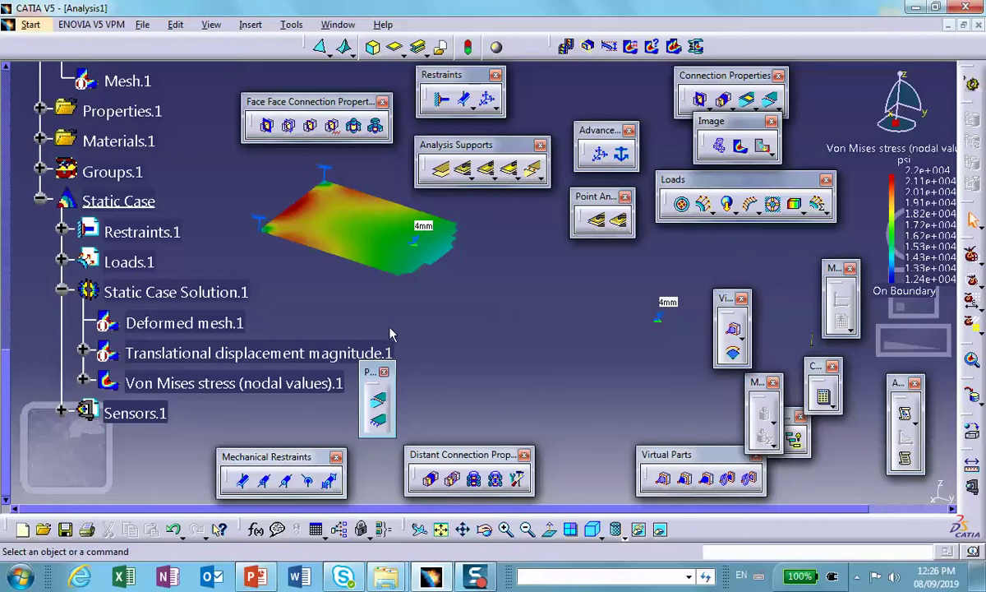
double_click(247, 383)
Step: Turn off the Von Mises stress image and zoom onto the yellow and blue deformed mesh
right_click(246, 383)
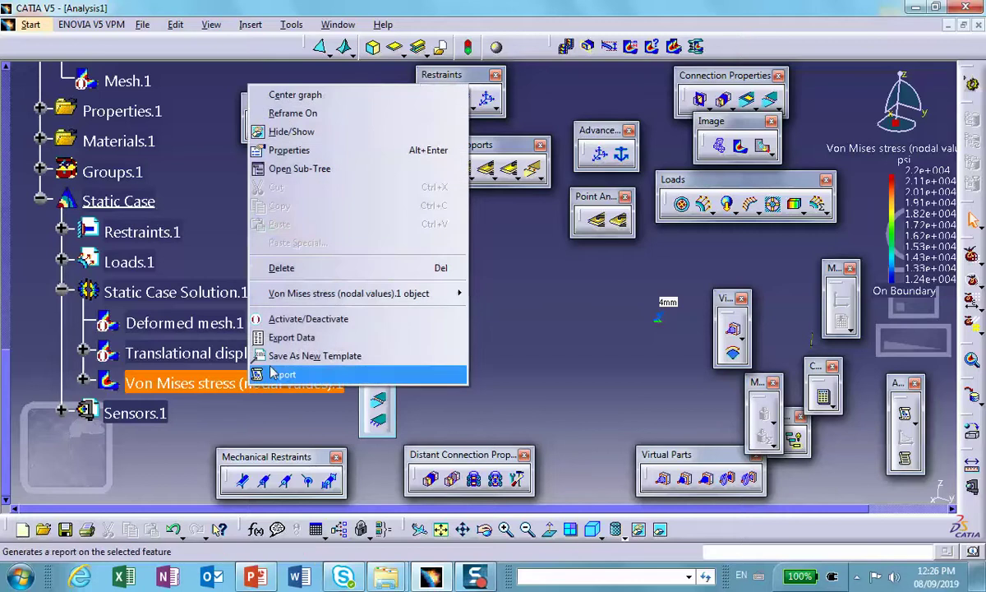
click(296, 319)
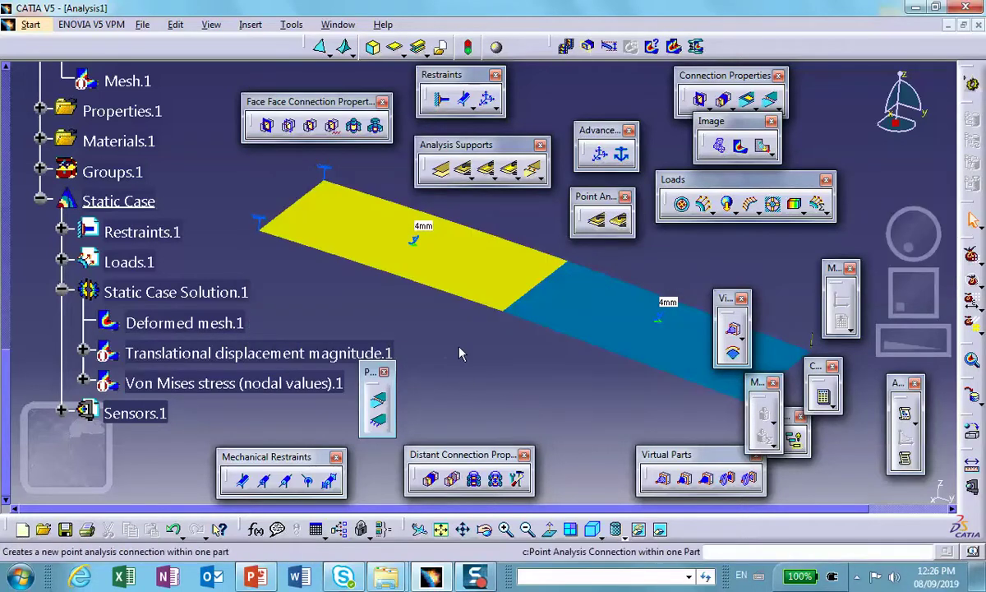
middle_drag(461, 271, 384, 242)
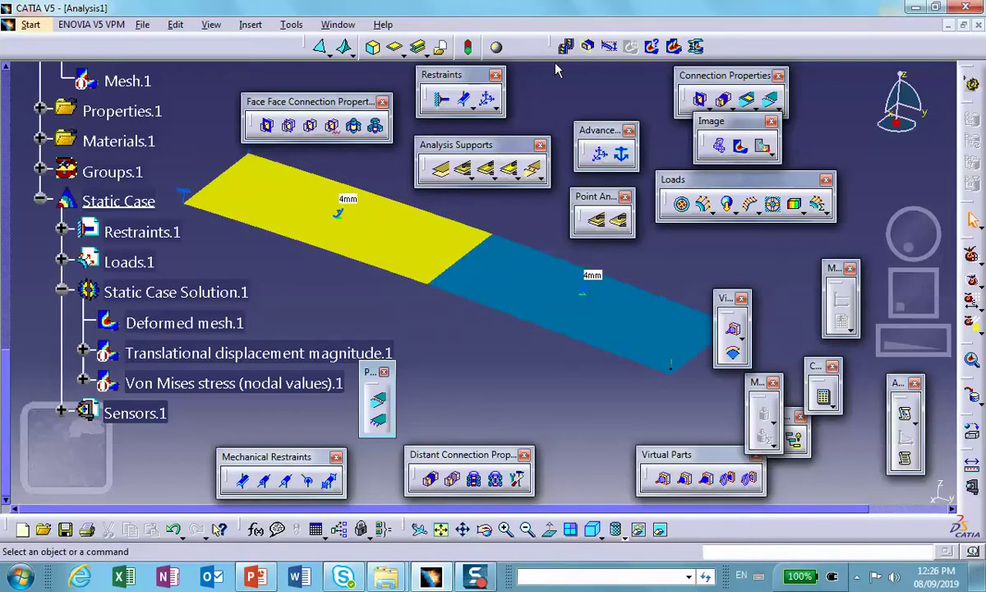
middle_drag(490, 282, 451, 308)
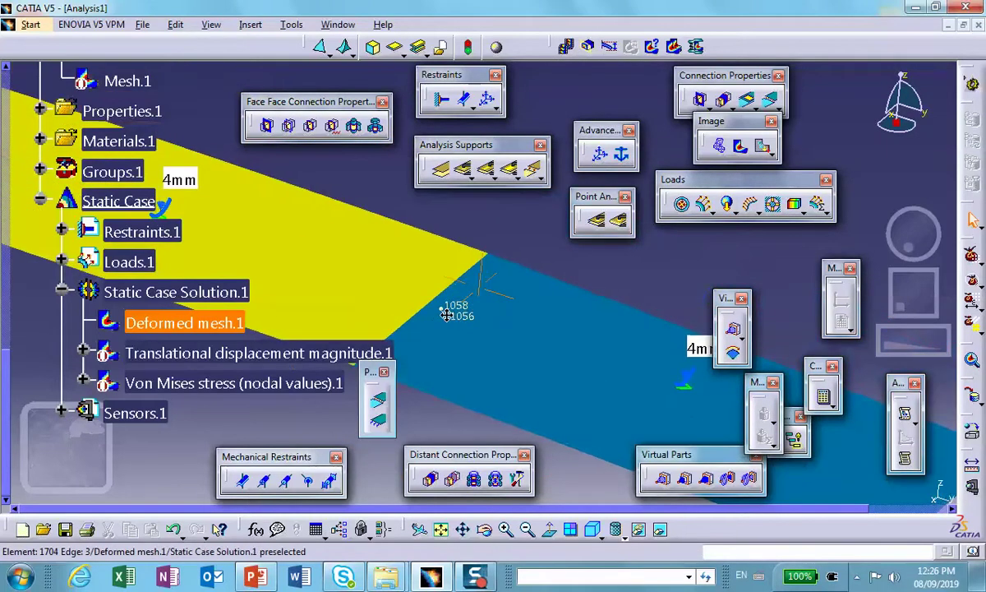
Step: Set the deformation amplification factor to 50 so the yellow plate visibly separates
click(589, 46)
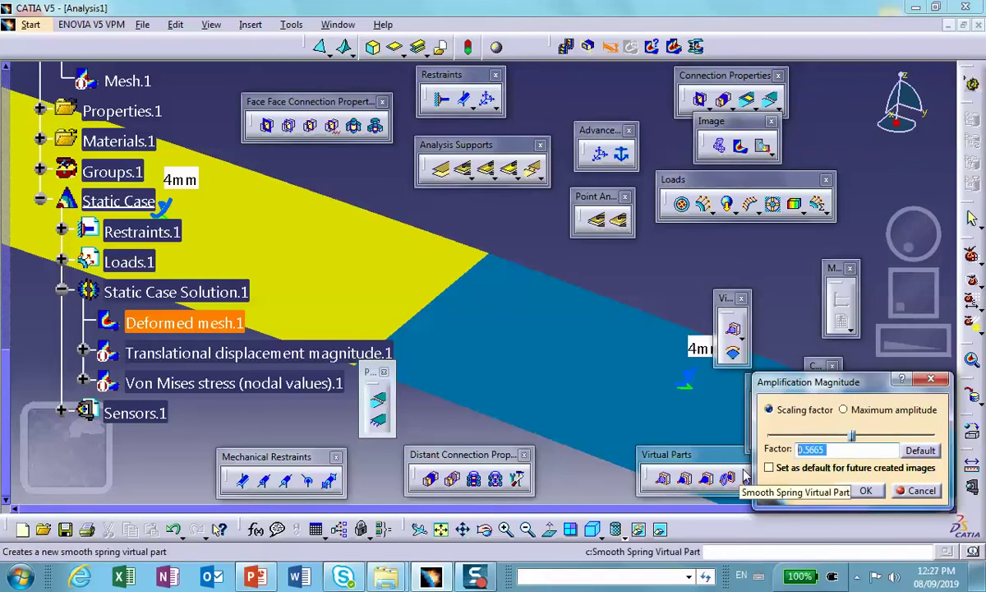
text(50)
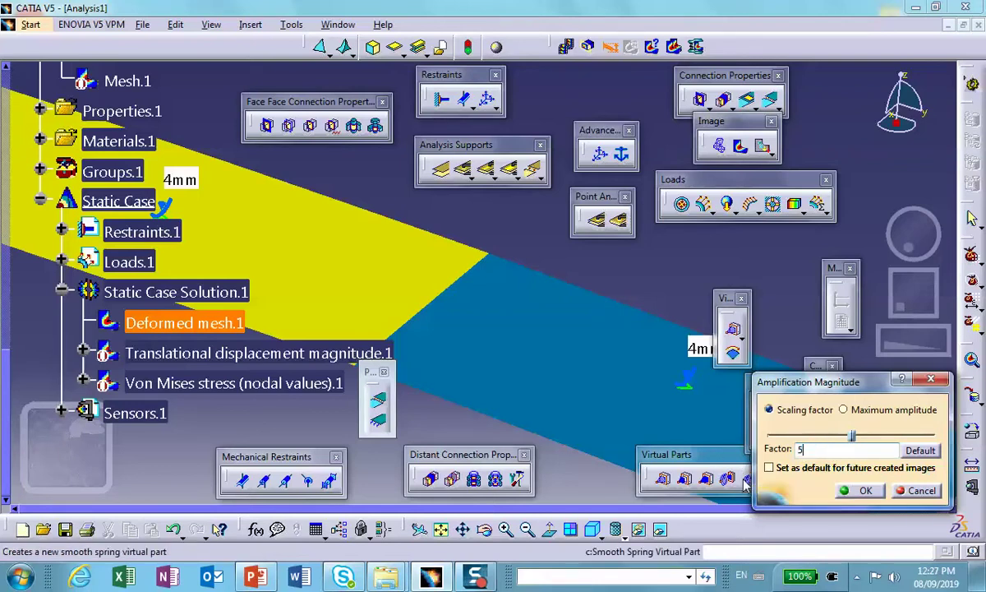
click(863, 490)
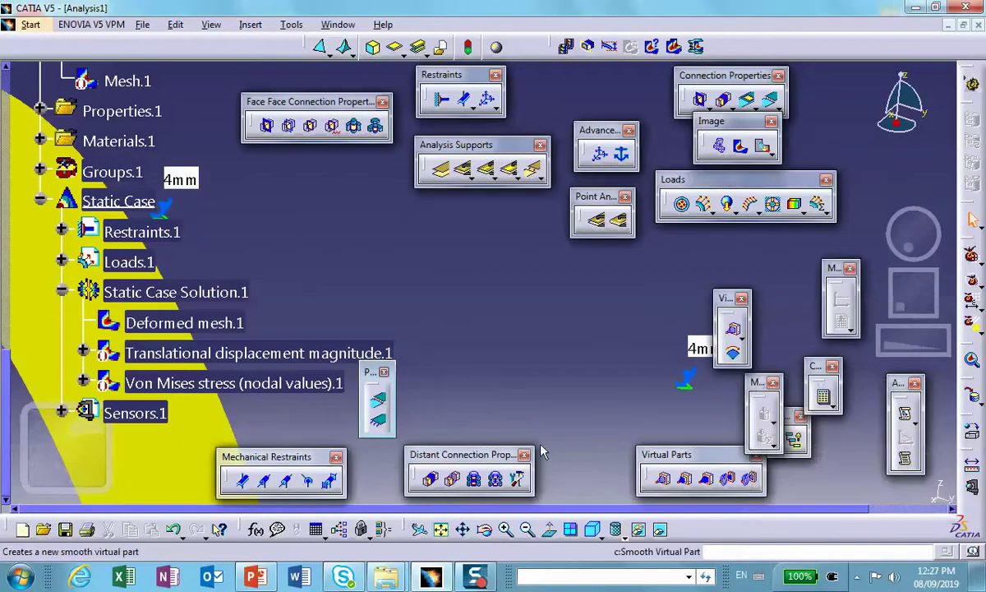
mouse_move(591, 353)
middle_down()
mouse_move(543, 277)
mouse_move(460, 345)
mouse_move(524, 340)
mouse_move(497, 282)
mouse_move(493, 399)
mouse_move(435, 275)
mouse_move(421, 207)
mouse_move(388, 229)
mouse_move(398, 213)
mouse_move(451, 385)
middle_up()
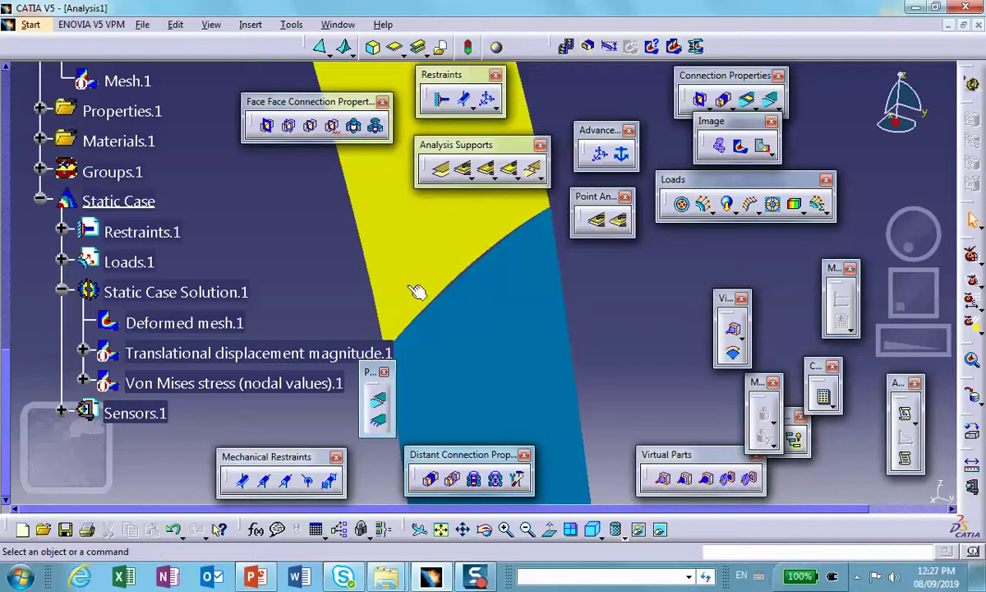
Step: Pan and zoom around the gap between the two plates to inspect the rigid connection point
middle_drag(418, 326, 480, 275)
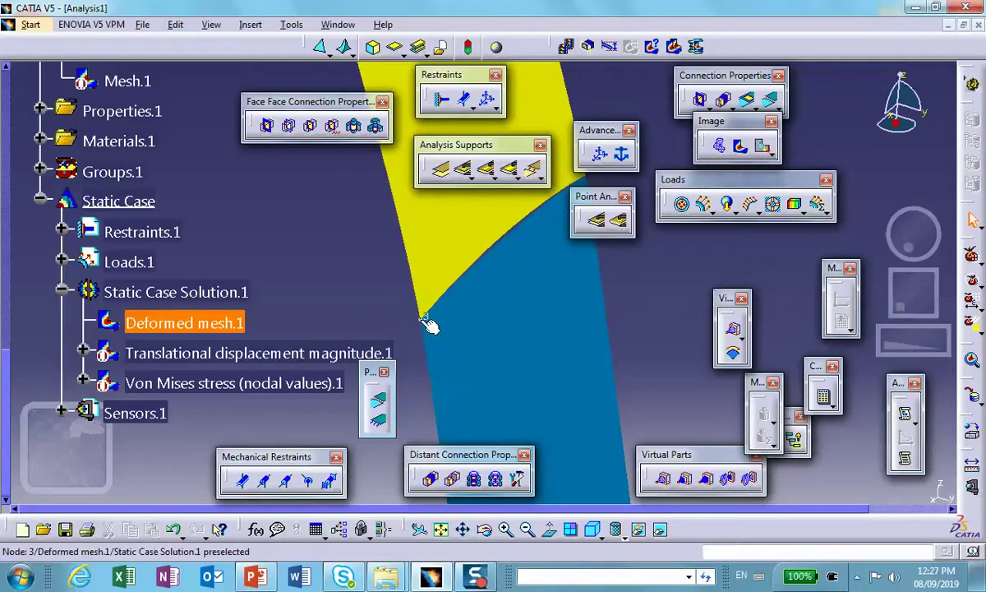
middle_drag(556, 209, 487, 247)
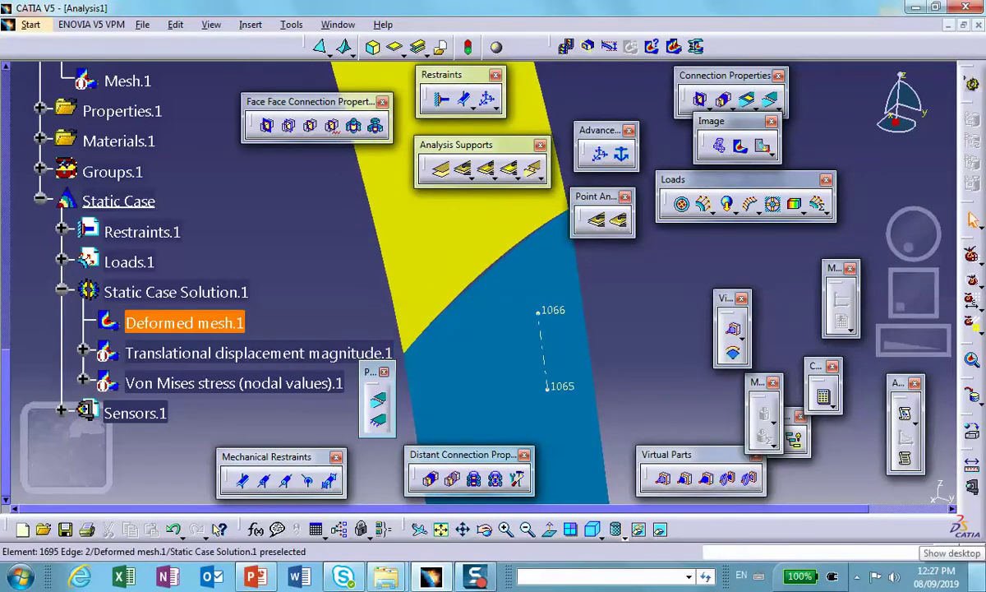
middle_drag(450, 323, 485, 279)
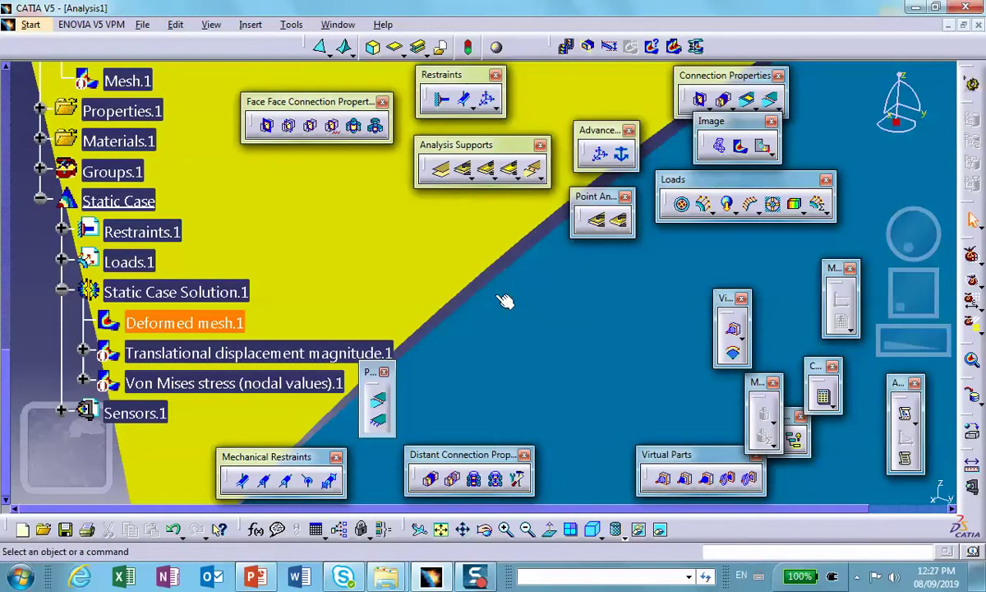
middle_drag(534, 271, 426, 341)
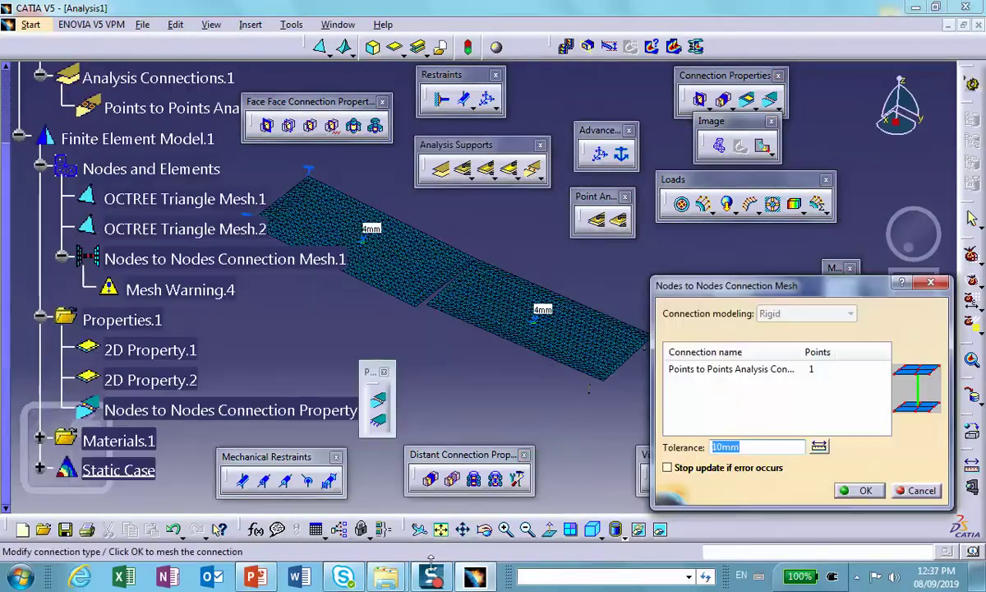